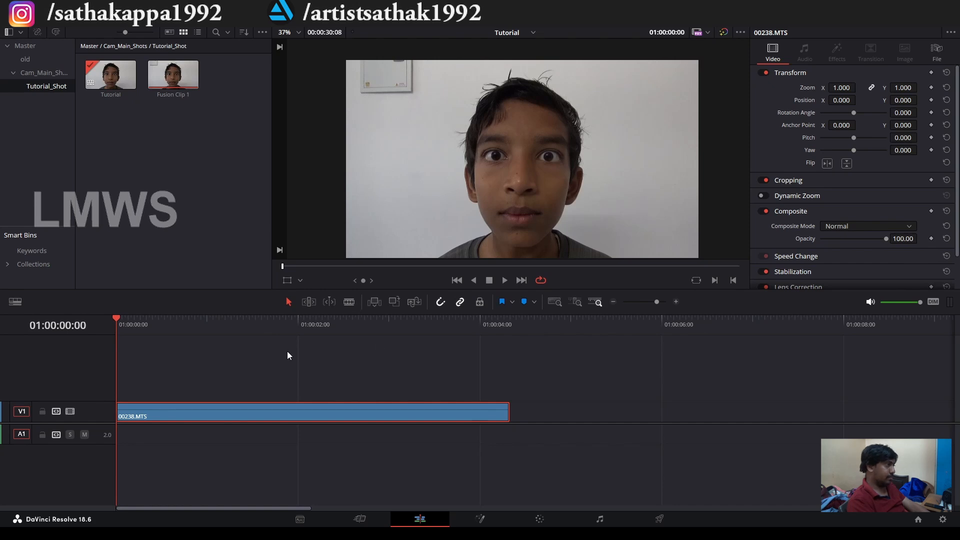
Step: Trim the end of the 00238.MTS clip so it lasts about 3 seconds and return to the timeline start
click(200, 320)
drag(215, 330, 410, 331)
drag(509, 412, 410, 413)
key(Home)
Step: Convert the trimmed 00238.MTS clip into a new Fusion clip and open it on the Fusion page
click(181, 413)
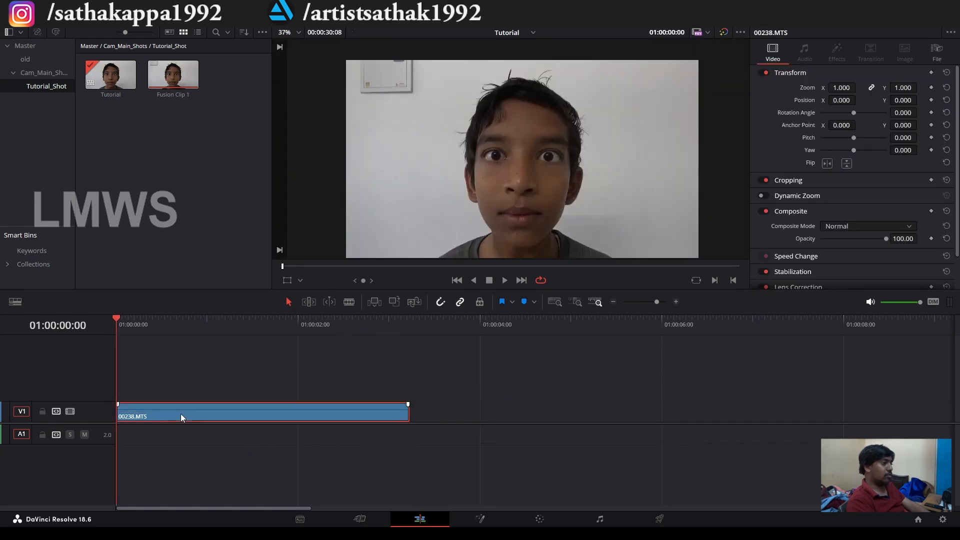
right_click(181, 413)
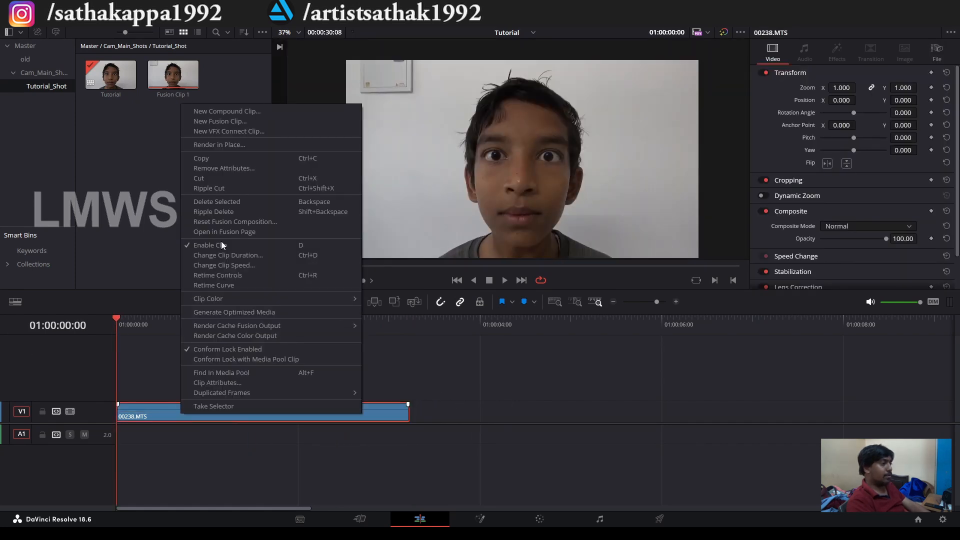
click(233, 124)
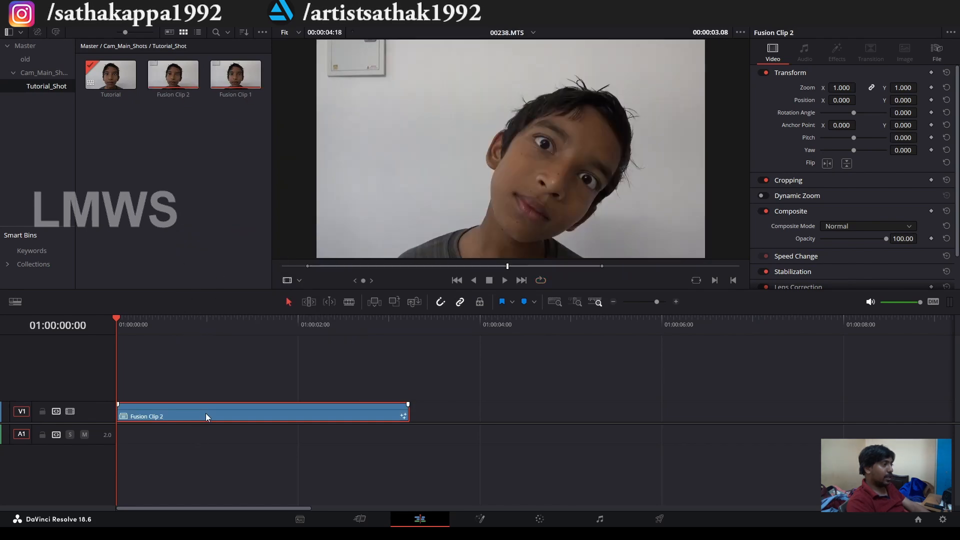
click(481, 520)
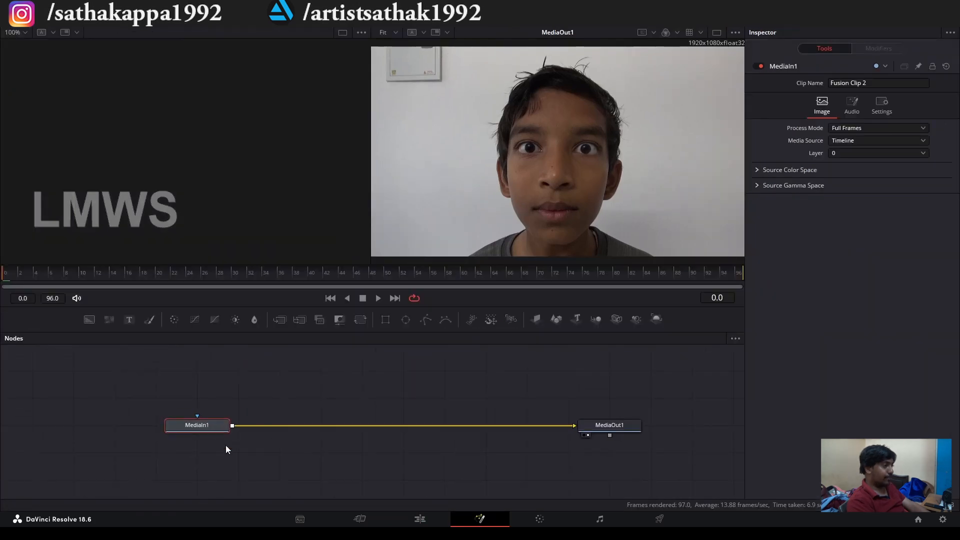
Step: Rename the MediaIn1 node to Main_Video
key(F2)
key(Escape)
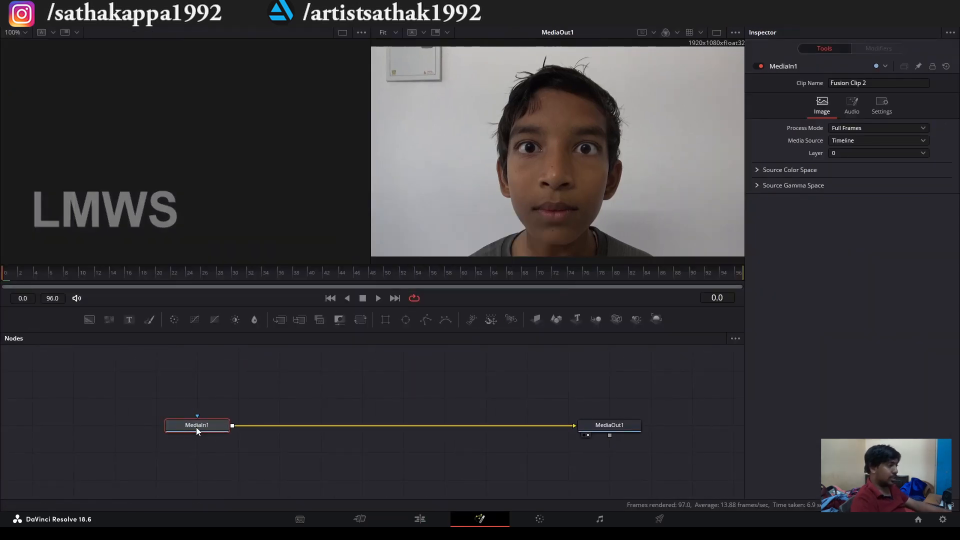
right_click(196, 425)
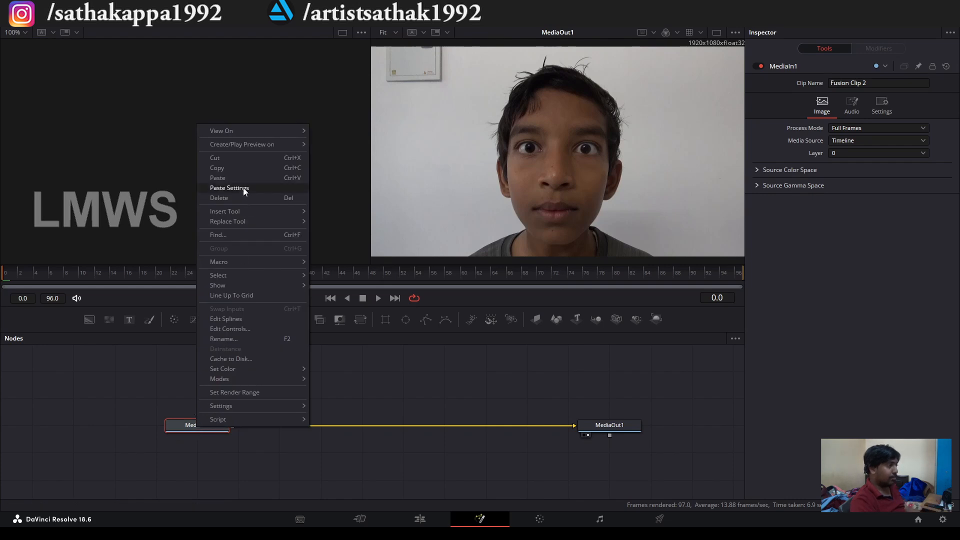
click(240, 339)
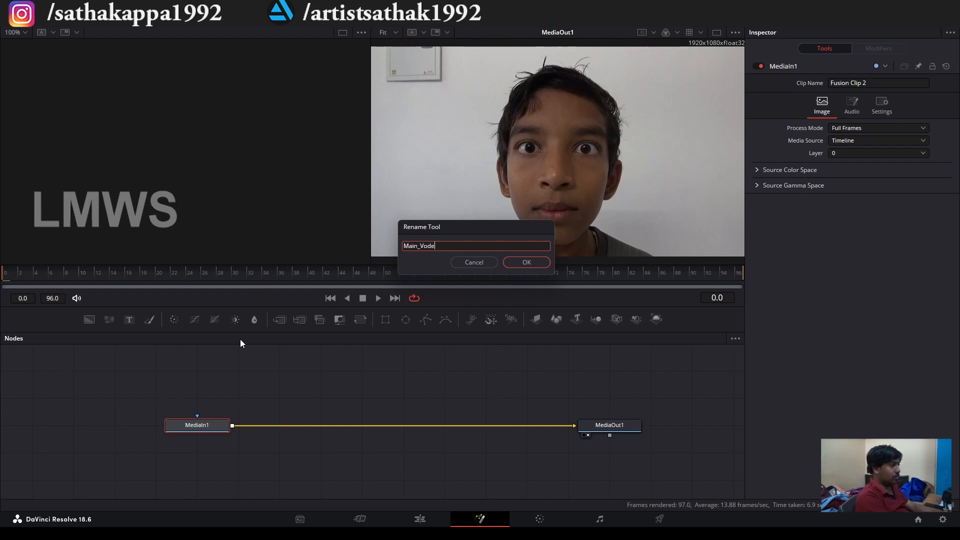
key(Return)
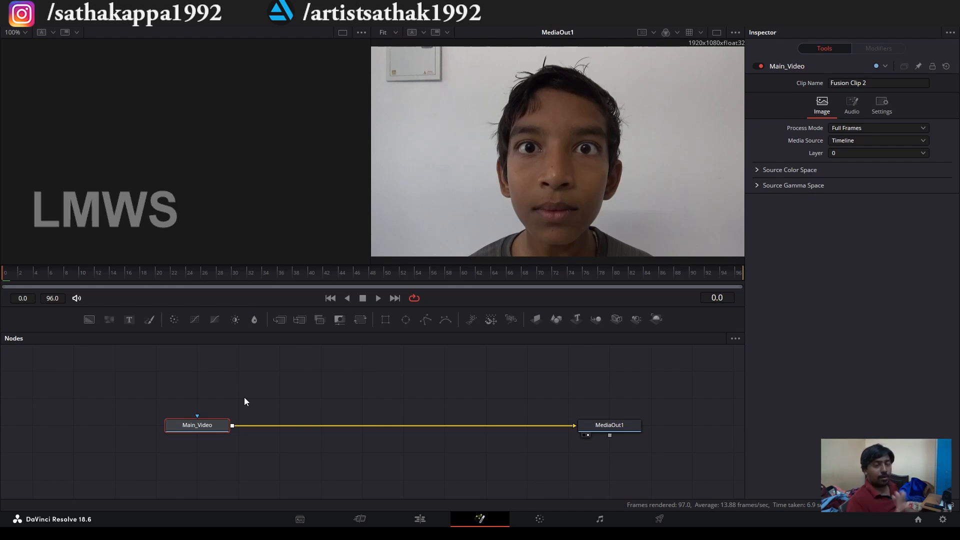
Step: Enlarge the node area and scrub through the whole clip to examine the head movement
drag(283, 307, 281, 282)
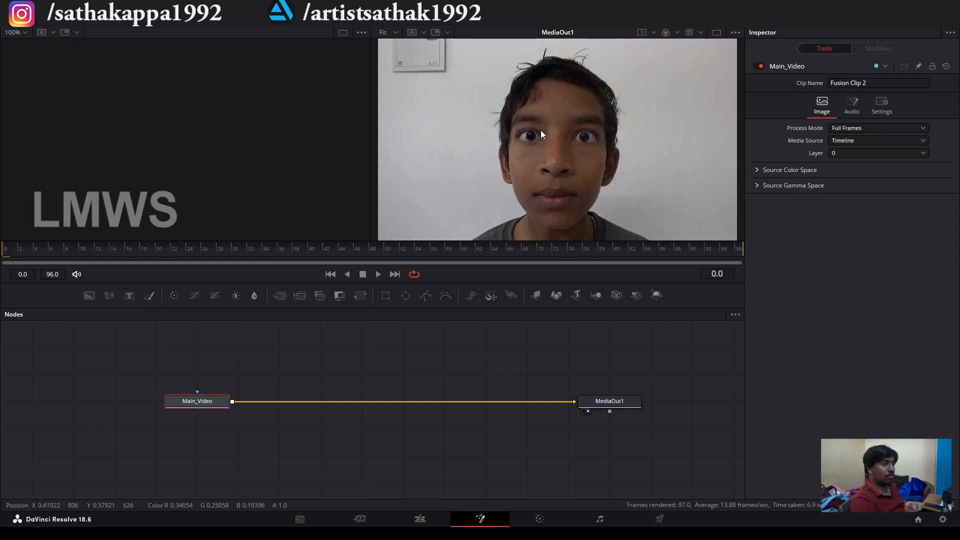
scroll(541, 130, up, 3)
scroll(521, 145, down, 1)
drag(76, 257, 708, 260)
drag(626, 264, 2, 265)
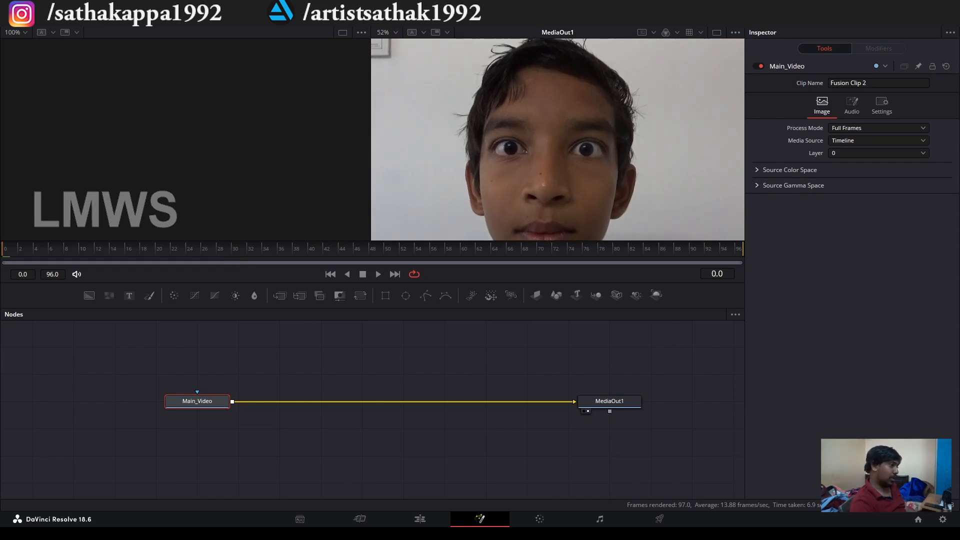
Step: Move Main_Video further from MediaOut1 and insert a Tracker node from the effects library between them
drag(200, 406, 113, 403)
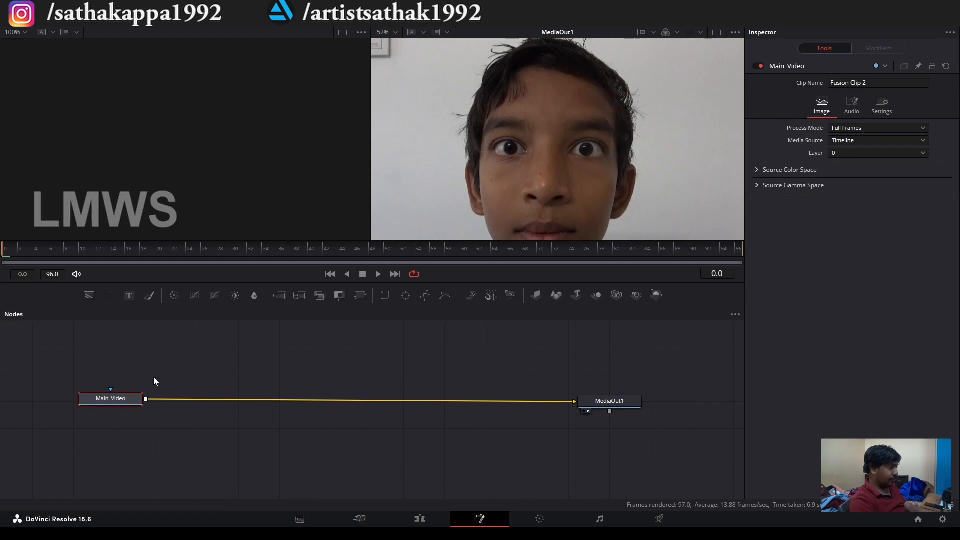
click(107, 26)
click(182, 32)
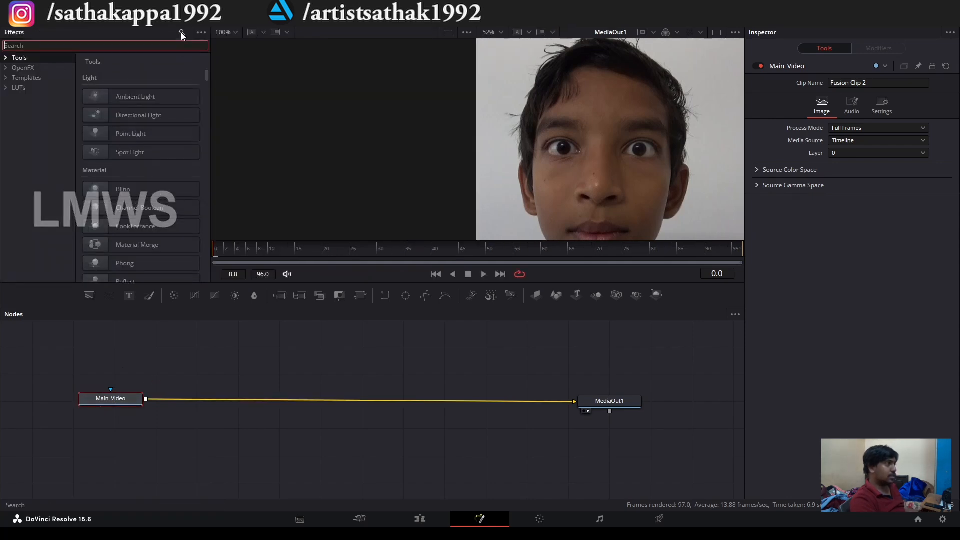
text(tra)
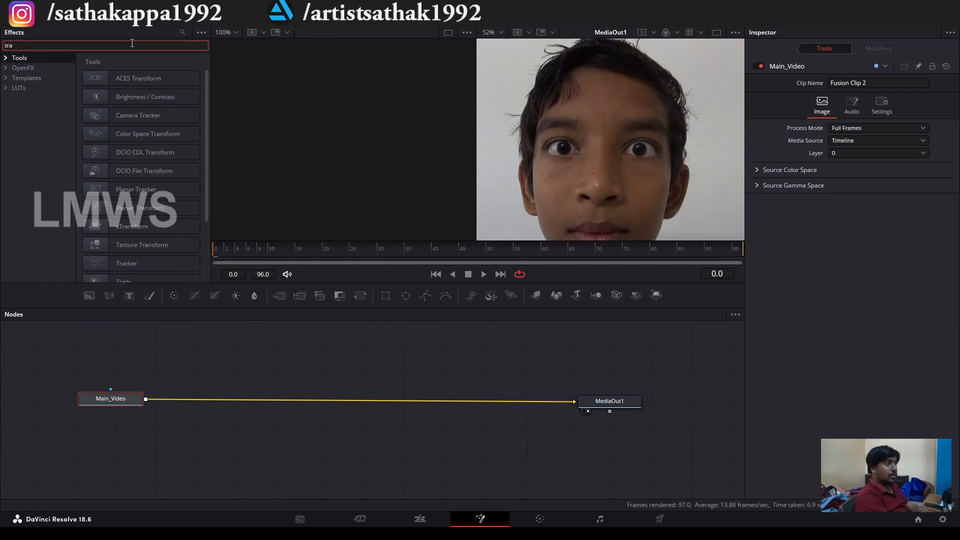
text(ck)
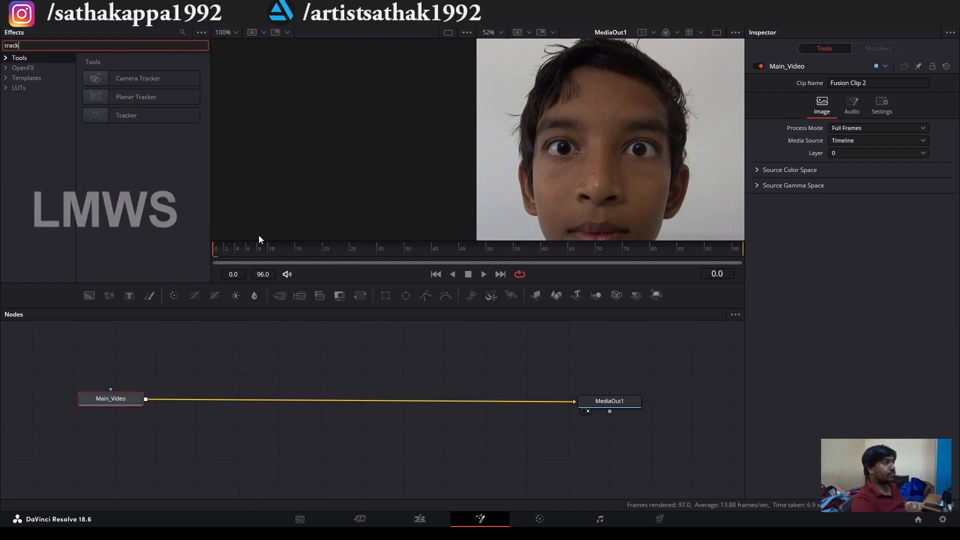
drag(150, 120, 215, 400)
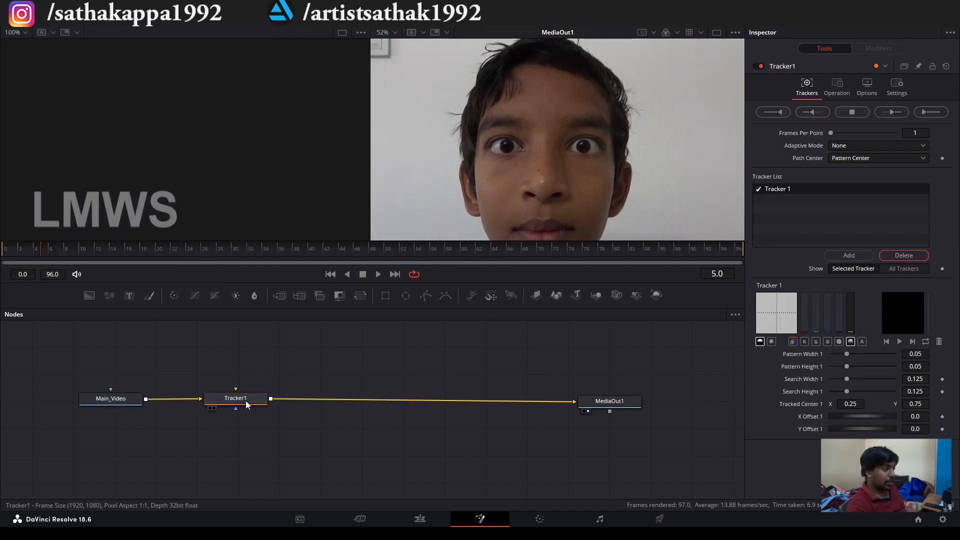
drag(246, 401, 215, 400)
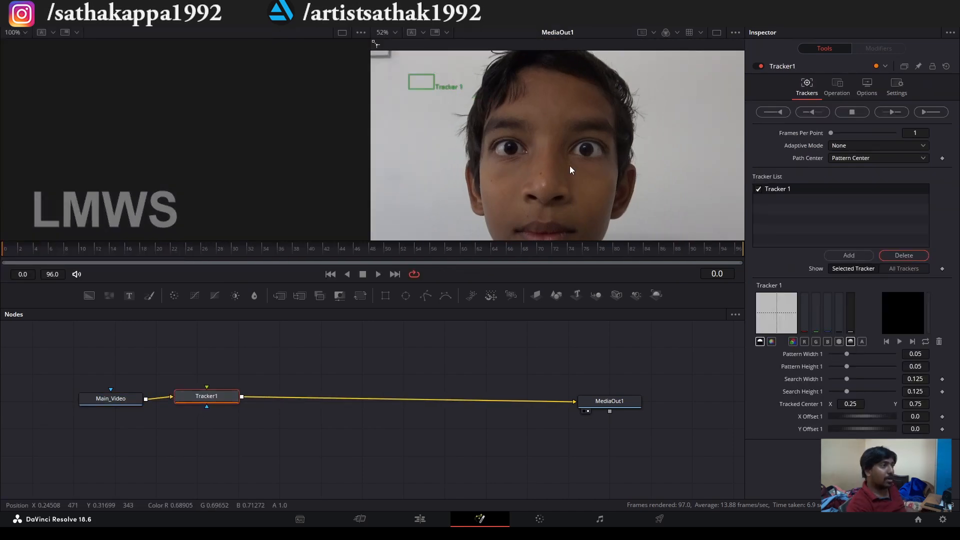
Step: Place Tracker 1's pattern box over the pupil of the eye on the image's left side at frame 0
scroll(408, 72, up, 4)
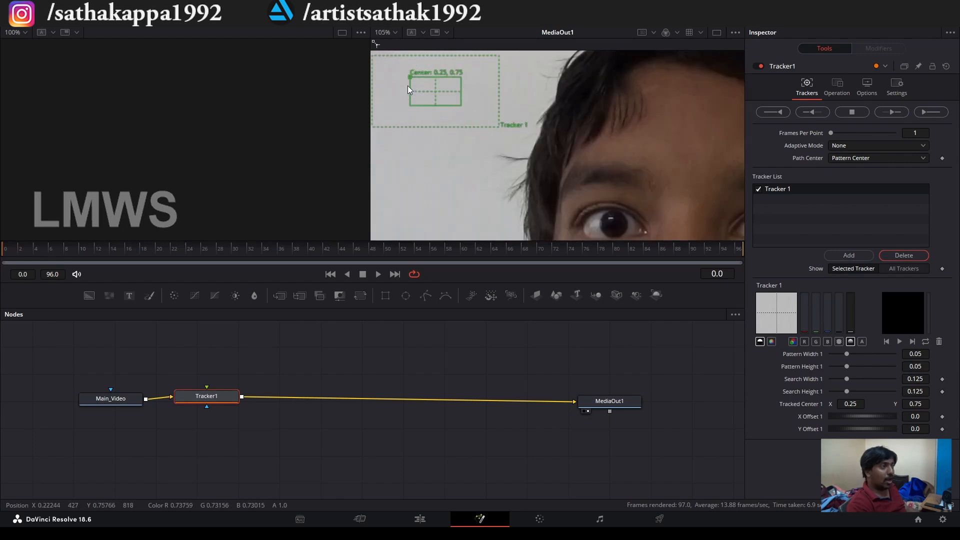
drag(409, 79, 596, 206)
scroll(596, 206, up, 4)
scroll(563, 140, up, 3)
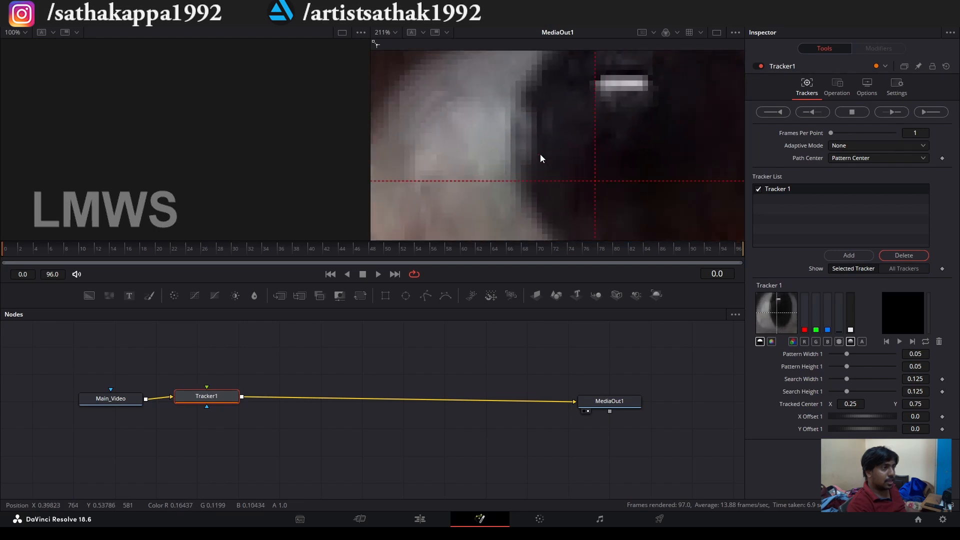
scroll(500, 145, down, 8)
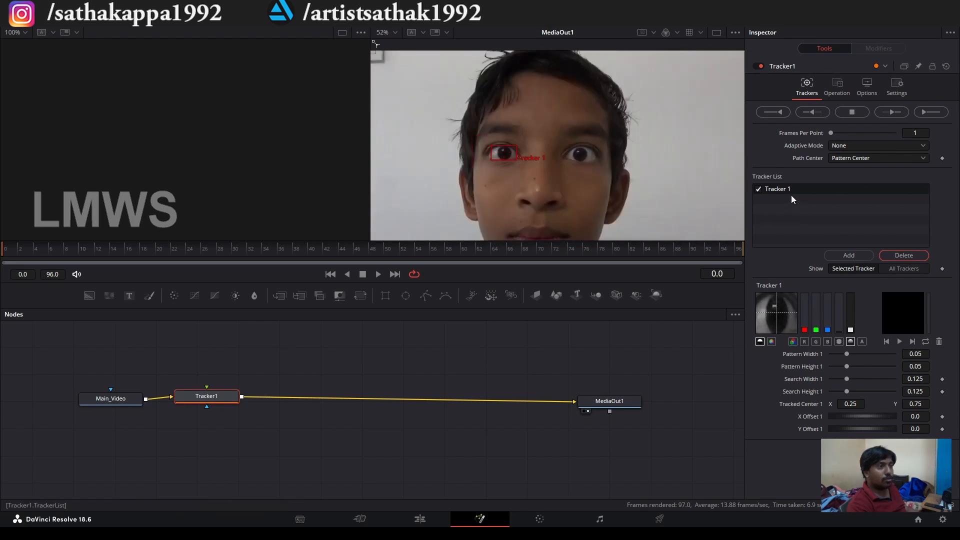
Step: Add a second tracker over the other eye and set the Adaptive Mode to Every Frame
click(851, 256)
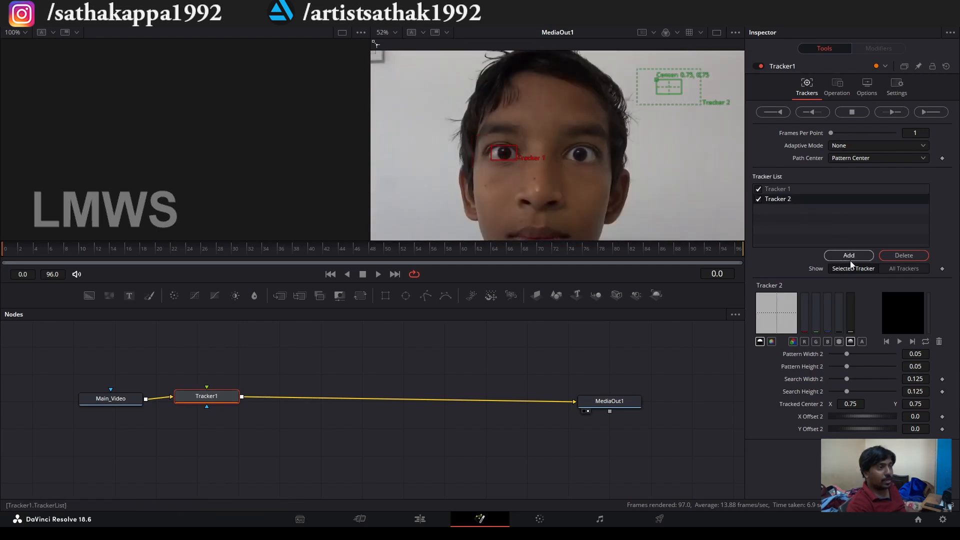
drag(656, 79, 568, 148)
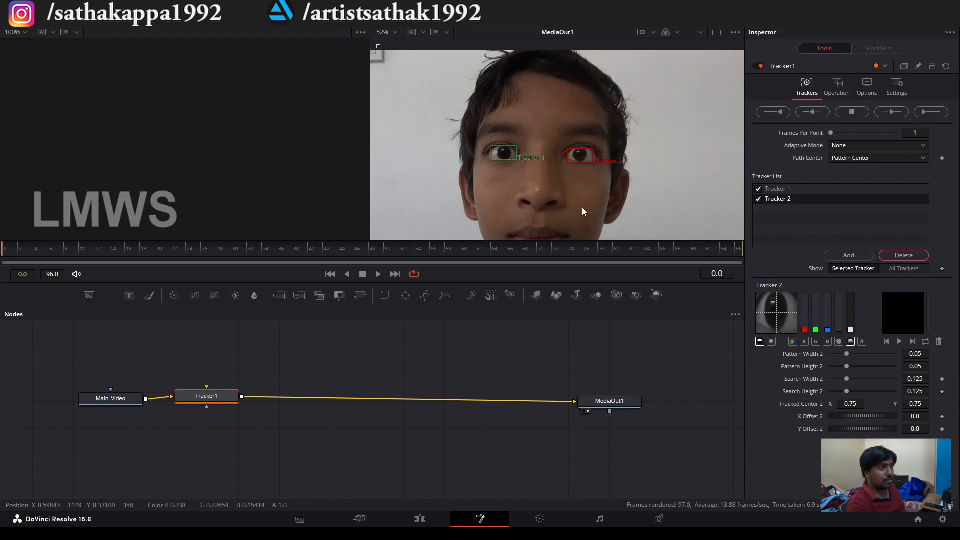
click(845, 148)
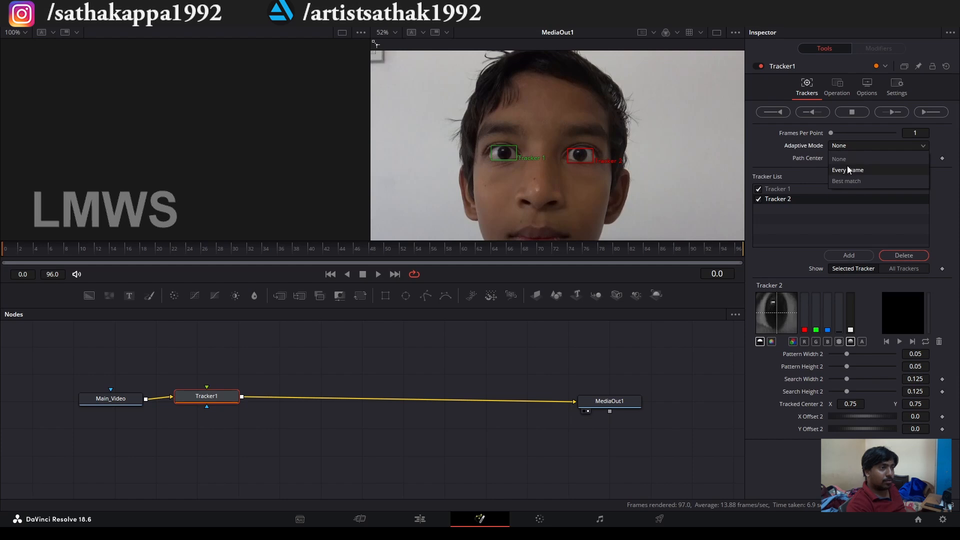
click(860, 170)
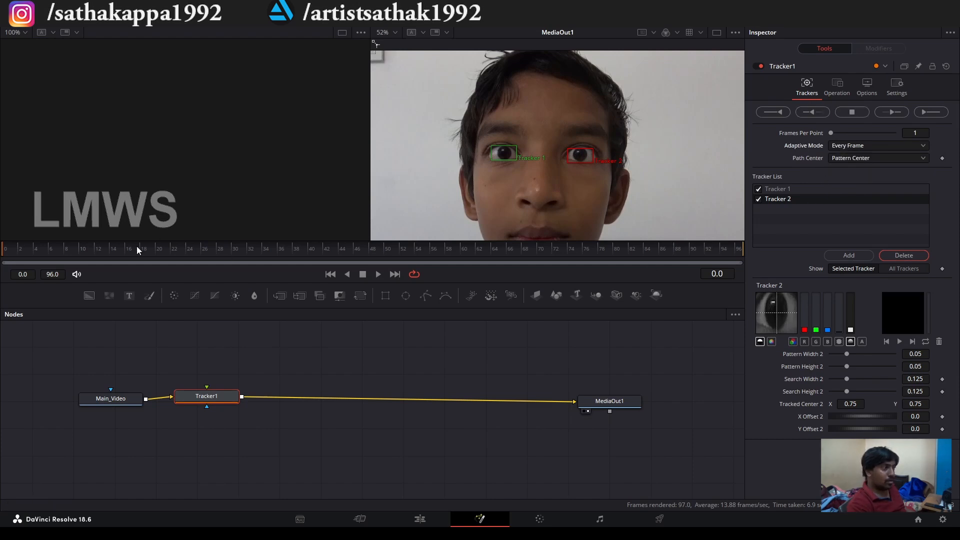
Step: Line up the Tracker1 node with Main_Video, track both eye points forward through the clip, and return to frame 0
drag(209, 401, 209, 404)
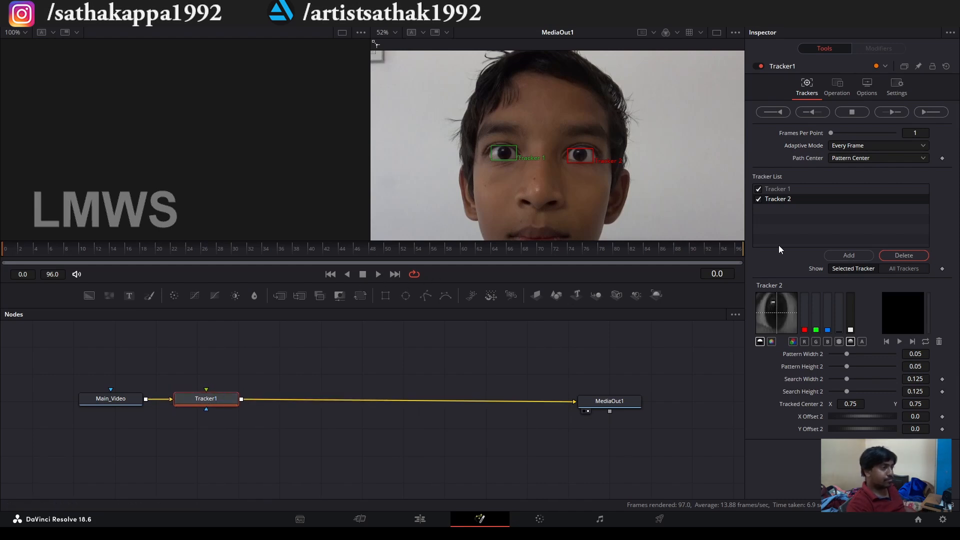
click(927, 112)
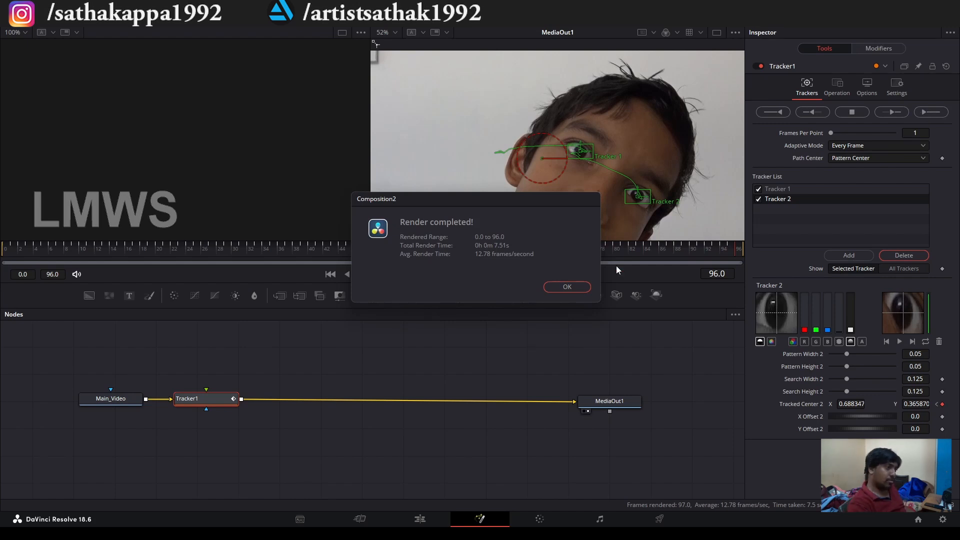
click(563, 288)
key(Home)
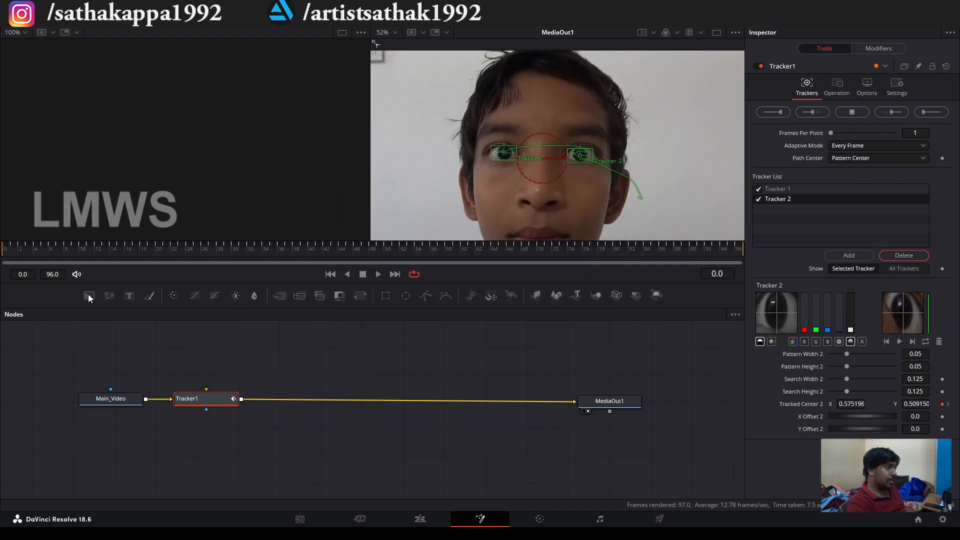
Step: Add a text node reading TEXT and connect it to Tracker1's foreground input
click(288, 337)
drag(124, 295, 221, 363)
click(802, 170)
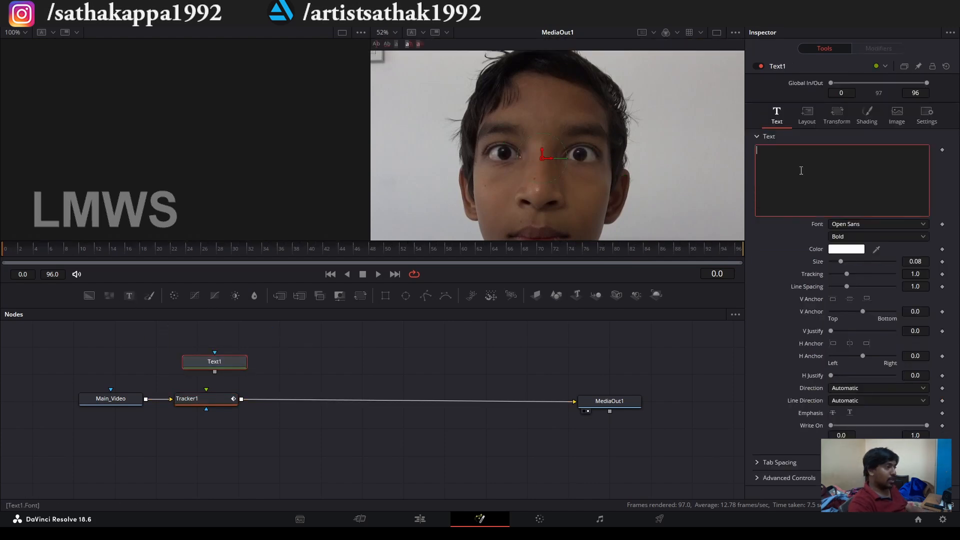
drag(218, 368, 206, 389)
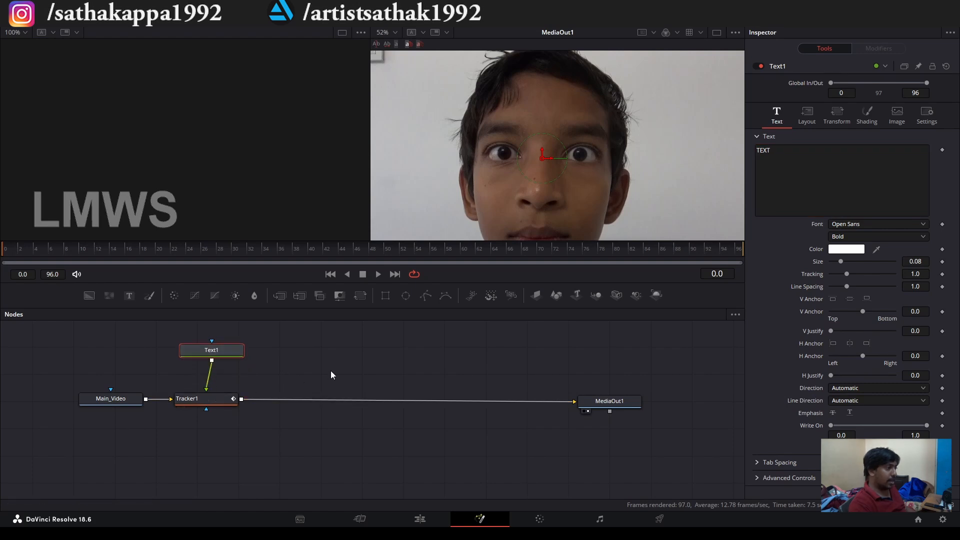
click(346, 366)
Step: Disconnect the text node from Tracker1 and place it higher above the tracker
drag(190, 352, 182, 336)
drag(201, 402, 212, 387)
drag(206, 401, 204, 395)
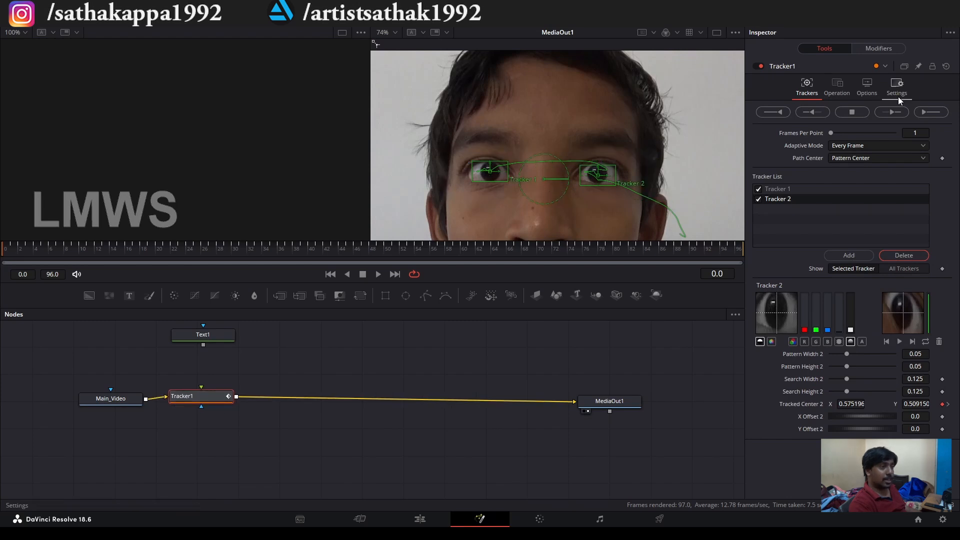
Step: Set Tracker1's operation to Match Move
click(895, 94)
click(867, 89)
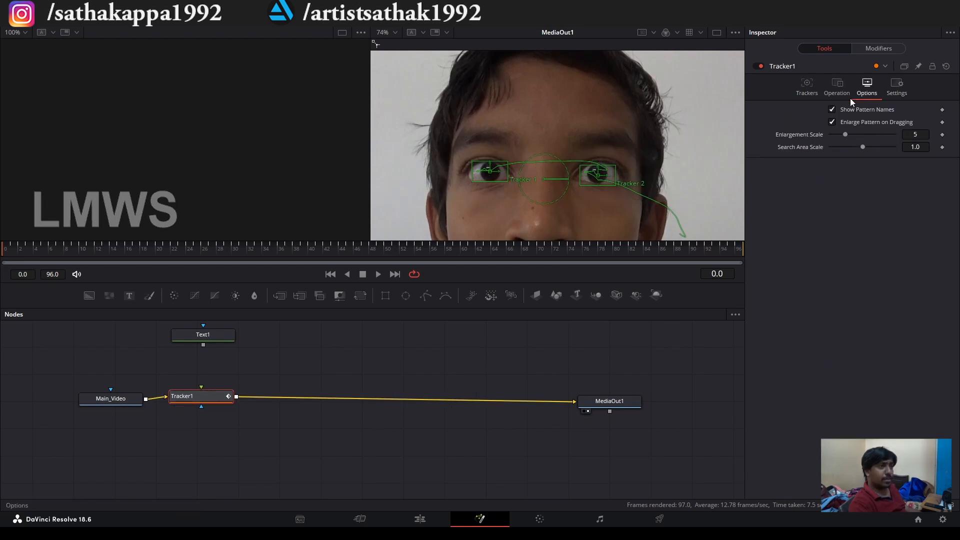
click(837, 89)
click(852, 111)
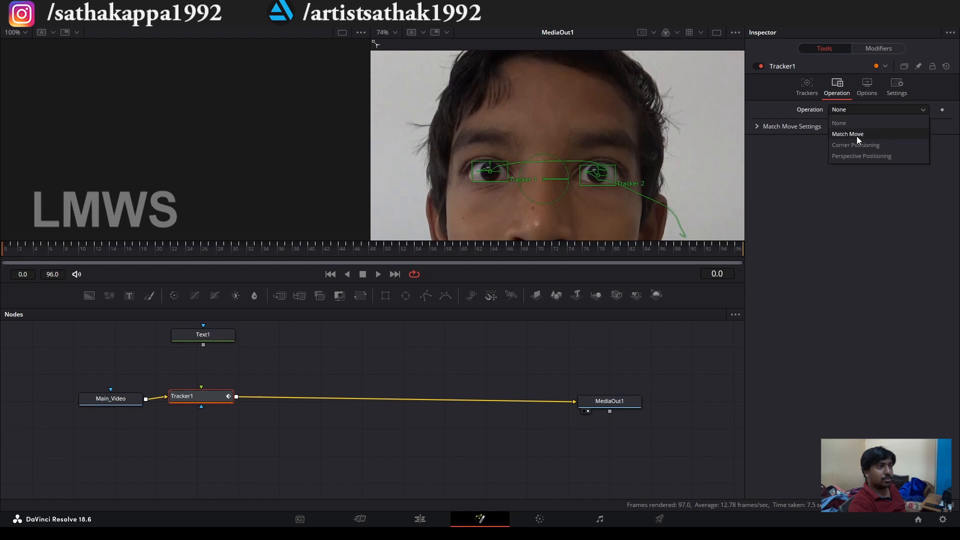
click(856, 136)
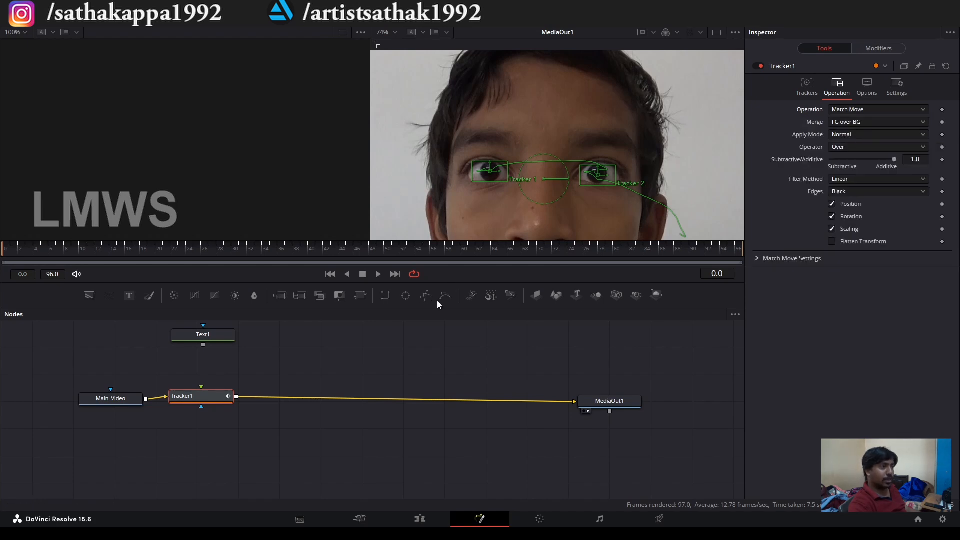
Step: Reconnect the text node to Tracker1's foreground input and play the clip to check how the text follows the face
drag(203, 345, 202, 388)
click(277, 368)
key(space)
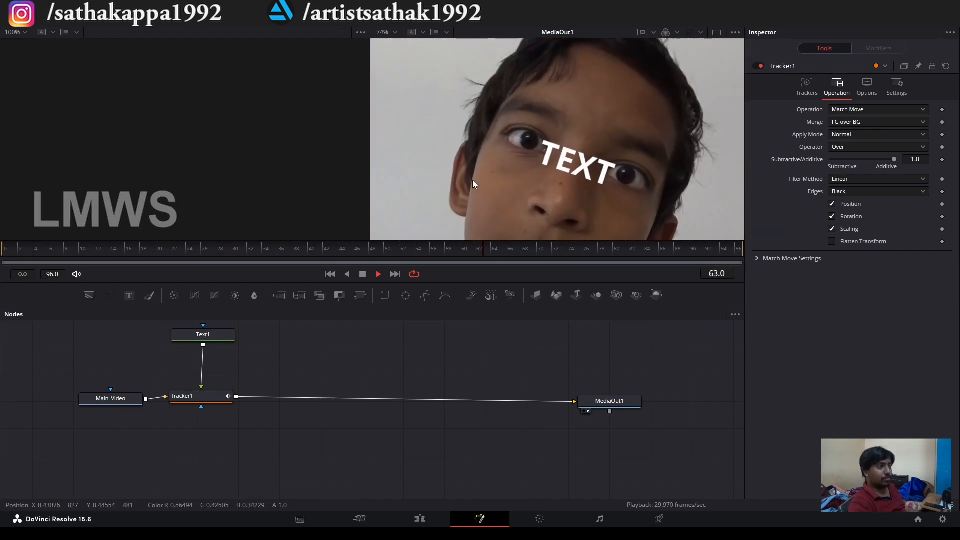
key(space)
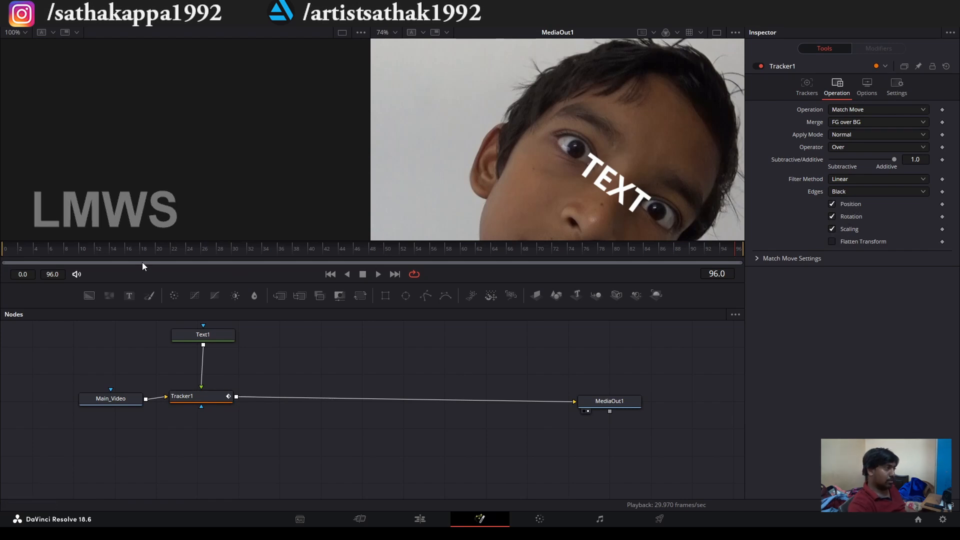
Step: Return to frame 0 and delete the test text node
key(Home)
drag(299, 329, 155, 351)
key(Delete)
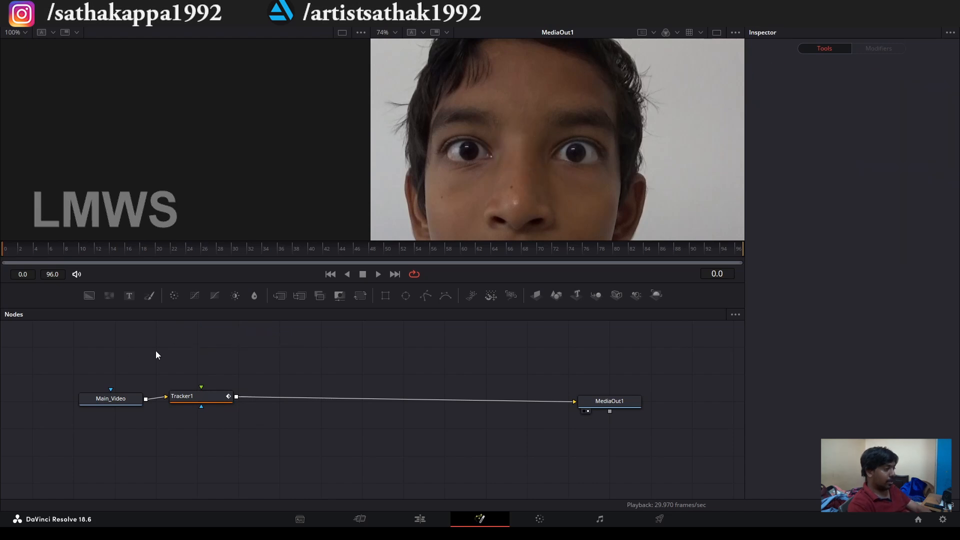
Step: Add a FastNoise node above Tracker1 and display its output in the empty viewer
click(198, 427)
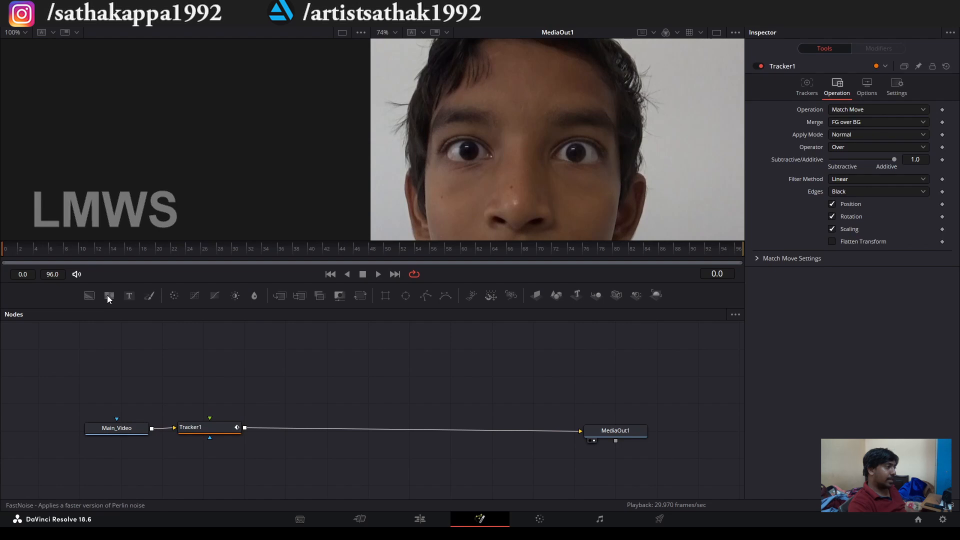
drag(108, 299, 225, 371)
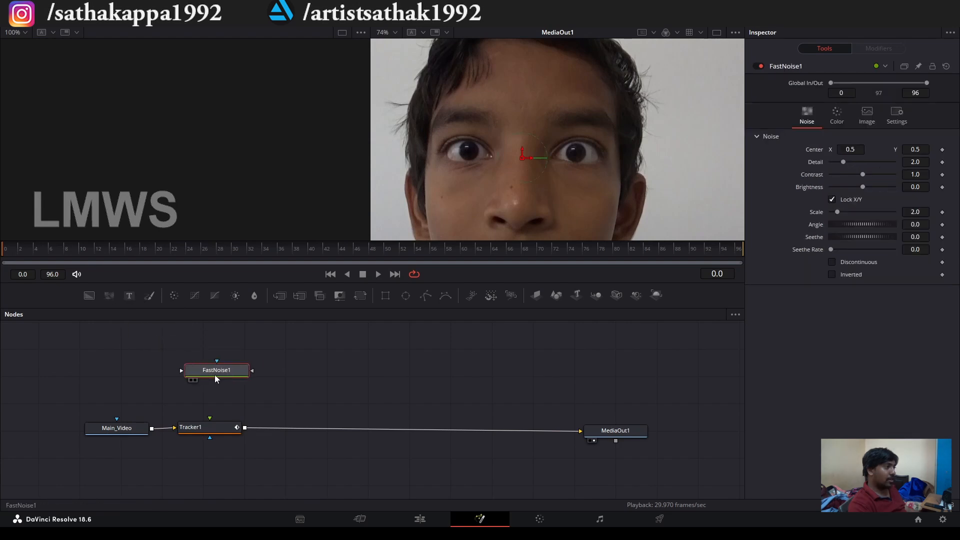
click(190, 381)
drag(212, 372, 204, 371)
scroll(212, 159, down, 2)
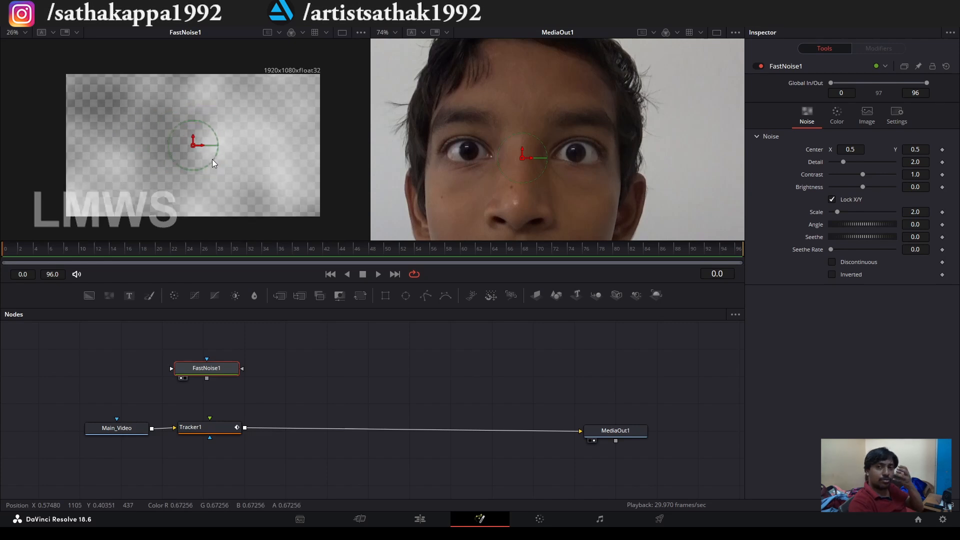
Step: Rename the FastNoise node left_Eye_Noise and place it higher above Tracker1
drag(209, 370, 208, 368)
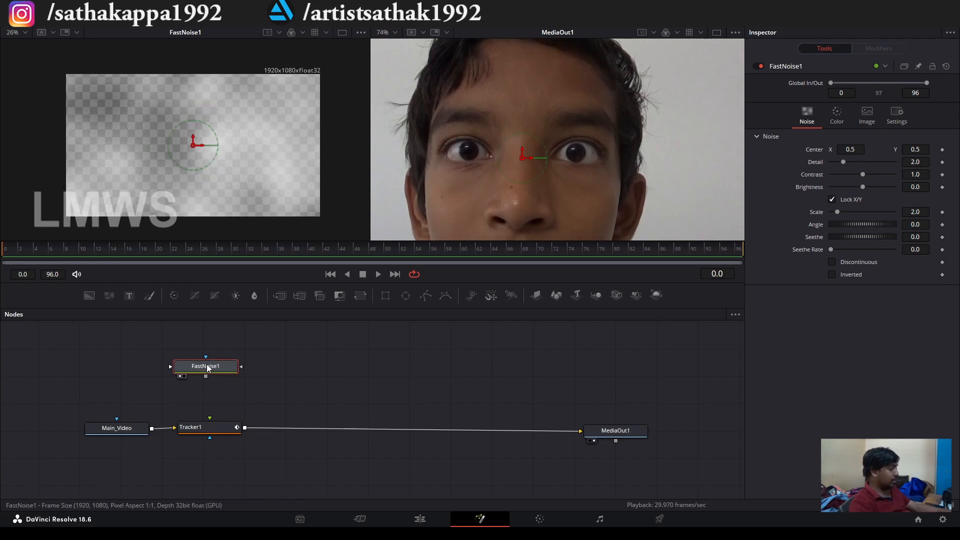
key(F2)
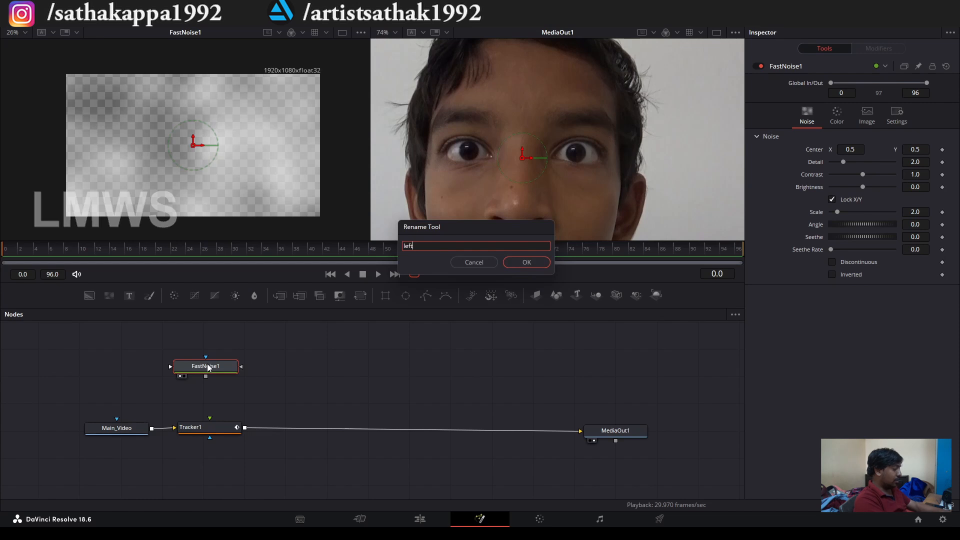
key(Return)
drag(208, 368, 216, 344)
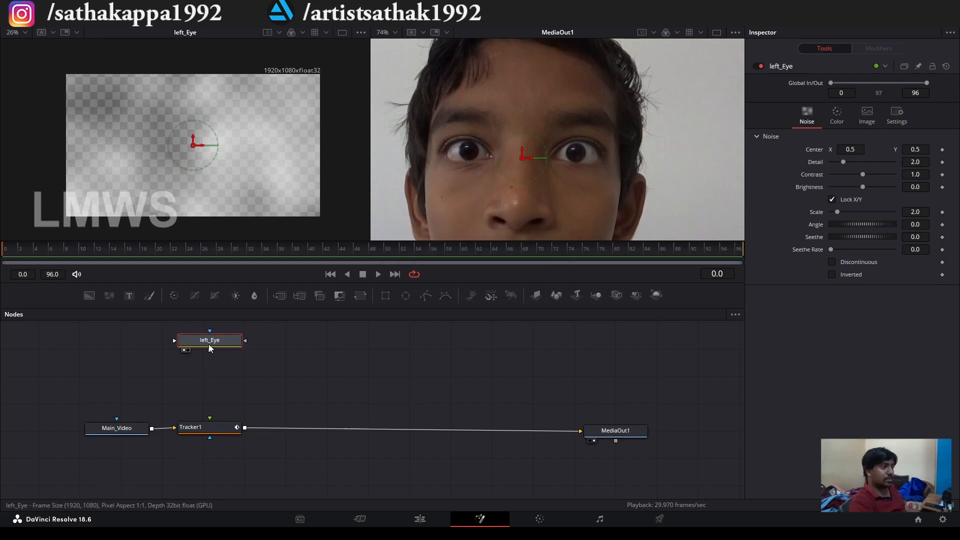
key(F2)
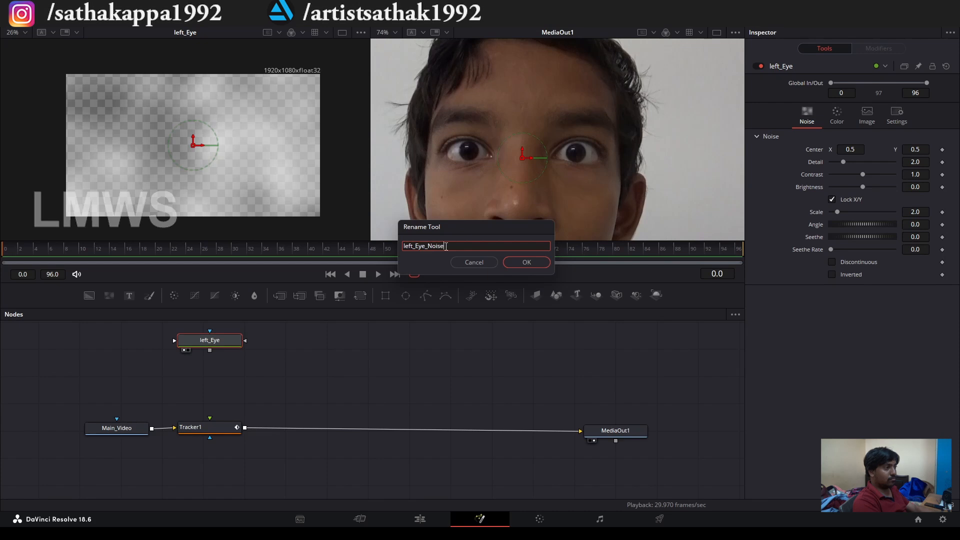
key(Return)
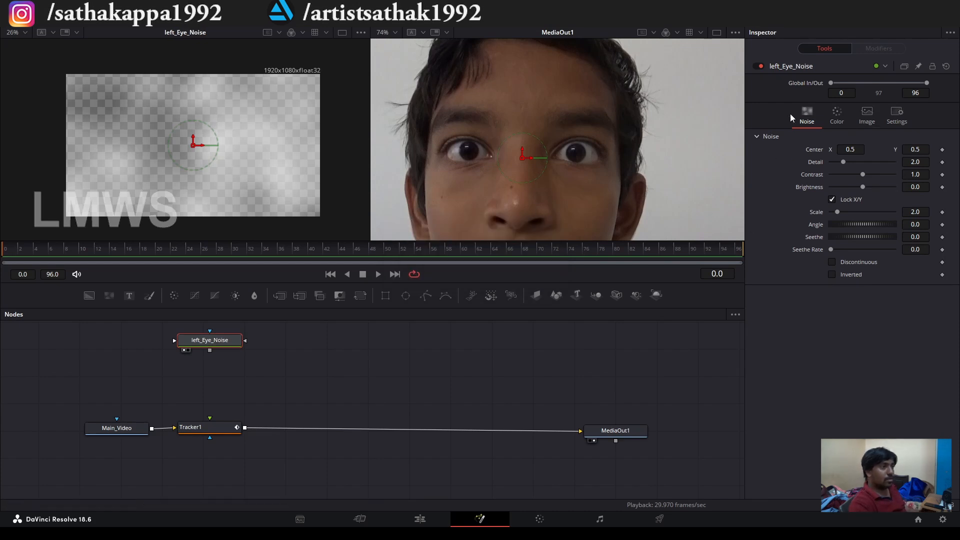
Step: Make the noise fully opaque by setting Color 1's alpha to 1.0
click(837, 116)
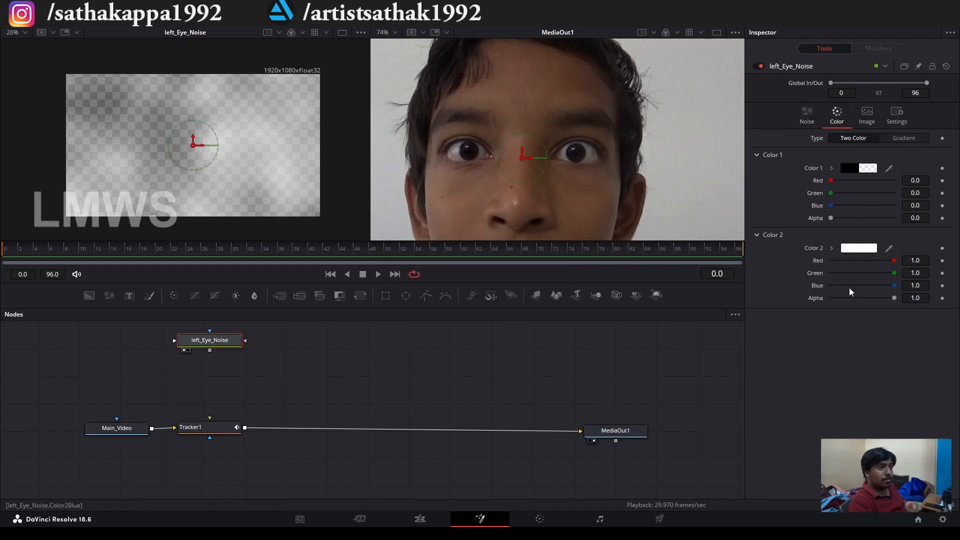
drag(832, 218, 895, 219)
scroll(156, 132, up, 2)
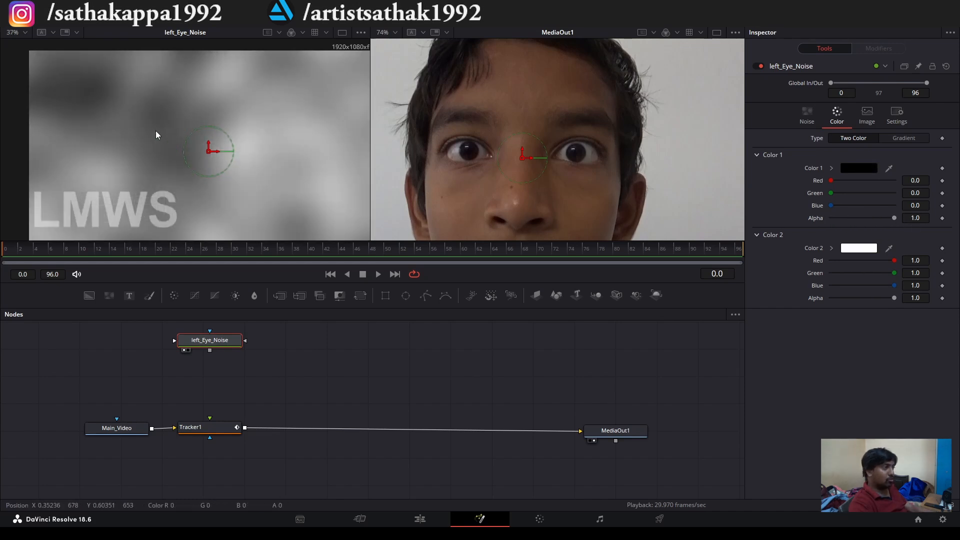
scroll(203, 159, down, 1)
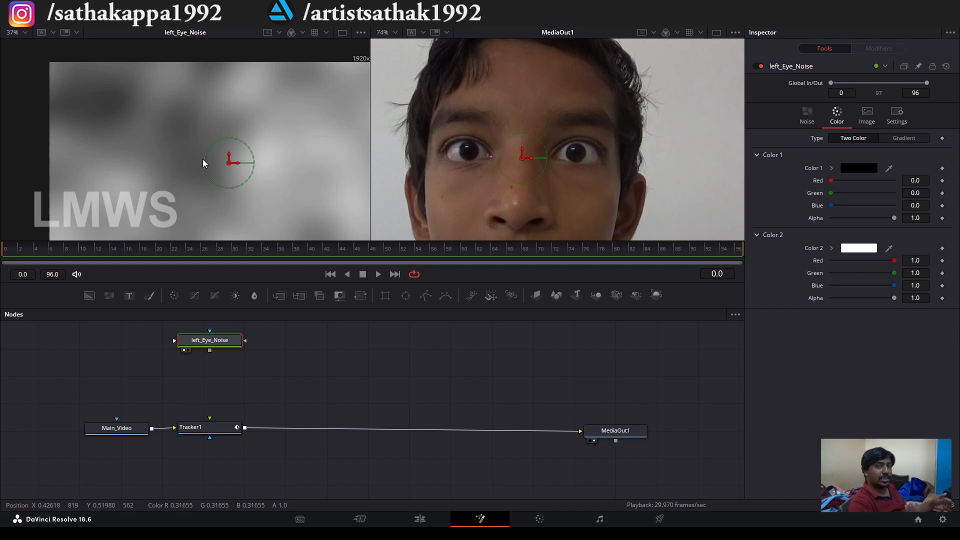
Step: Set the noise detail to 5.51, contrast 0.81, brightness 0.19 and scale 1.73, with Discontinuous on and Inverted off
click(807, 116)
mouse_move(846, 166)
mouse_down()
mouse_move(878, 163)
mouse_move(862, 163)
mouse_up()
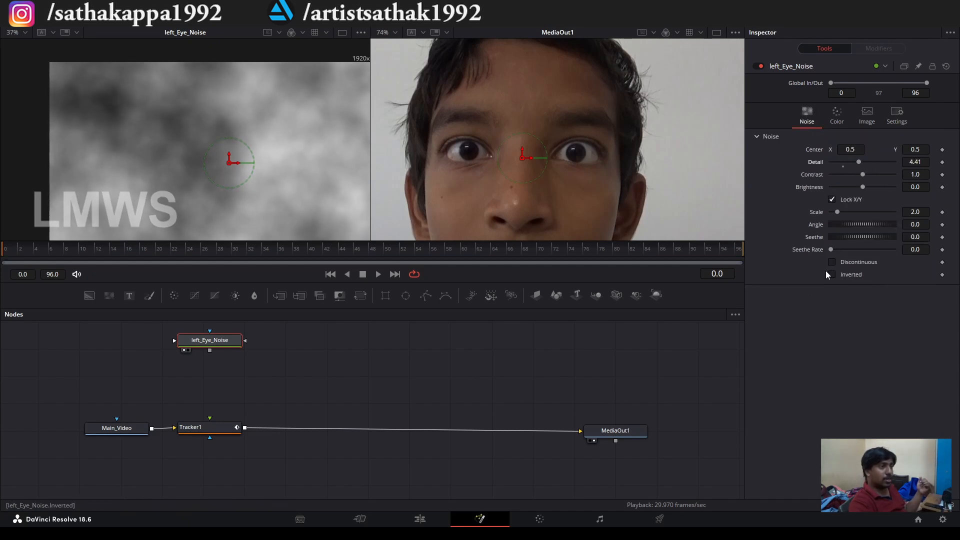
click(830, 275)
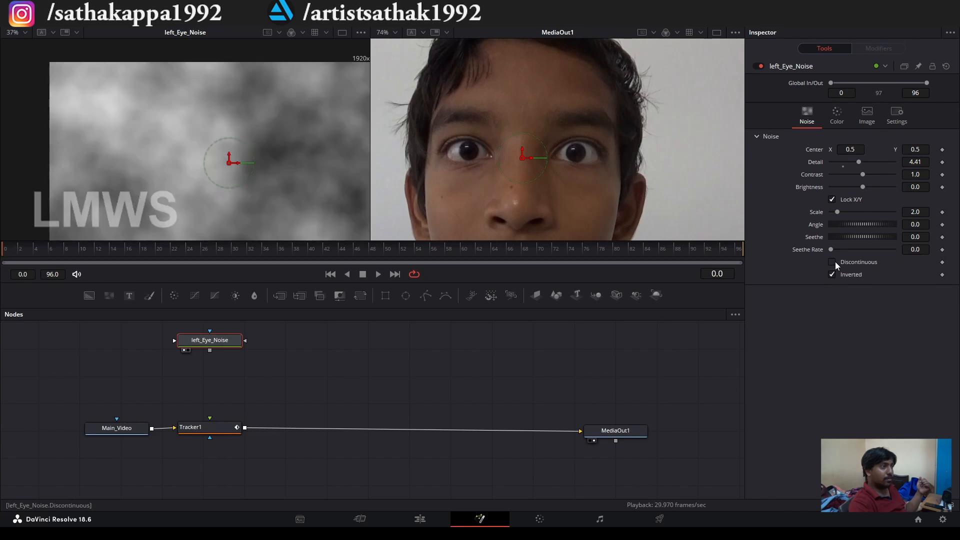
click(832, 275)
click(833, 262)
drag(863, 187, 865, 161)
drag(838, 211, 838, 212)
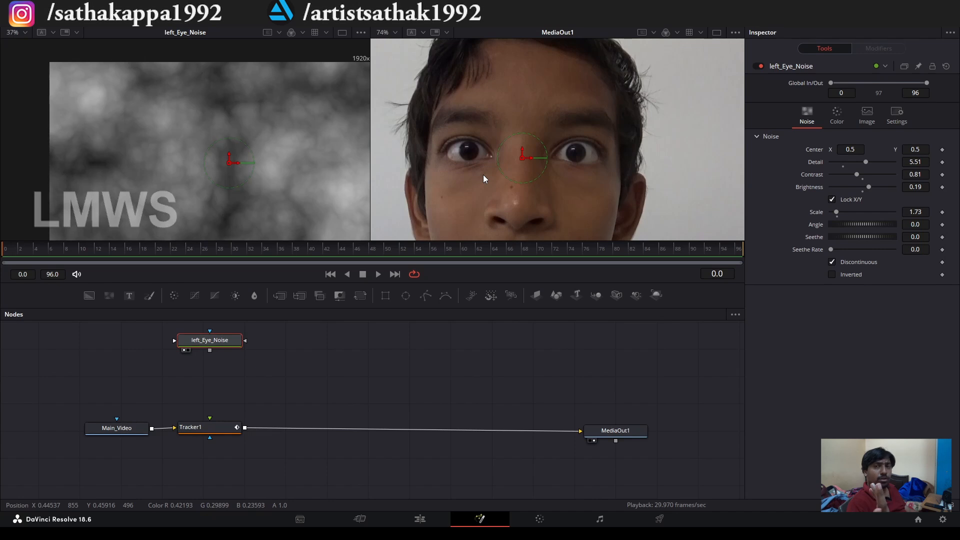
Step: Sample Color 1 from a darker tone and Color 2 from the white of the eye in the face clip
click(847, 121)
click(806, 117)
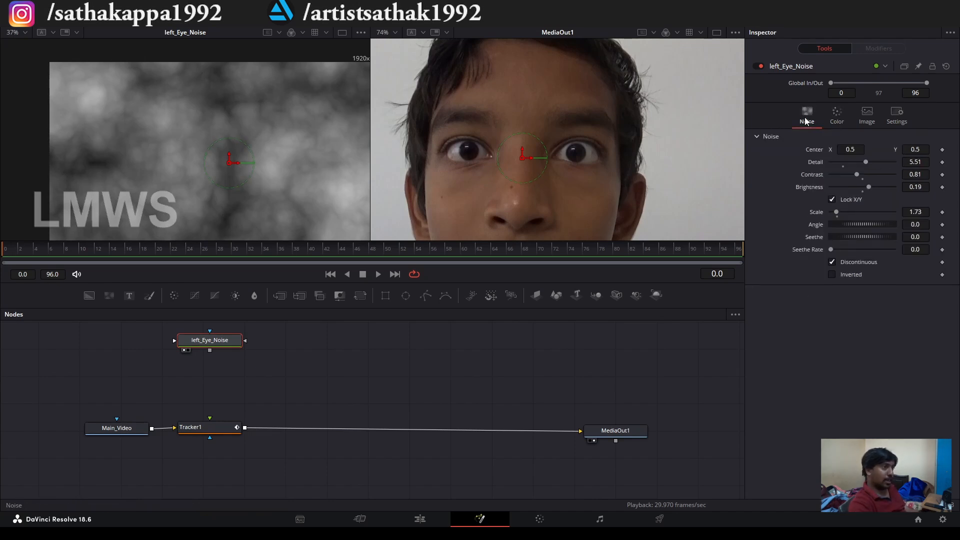
click(837, 113)
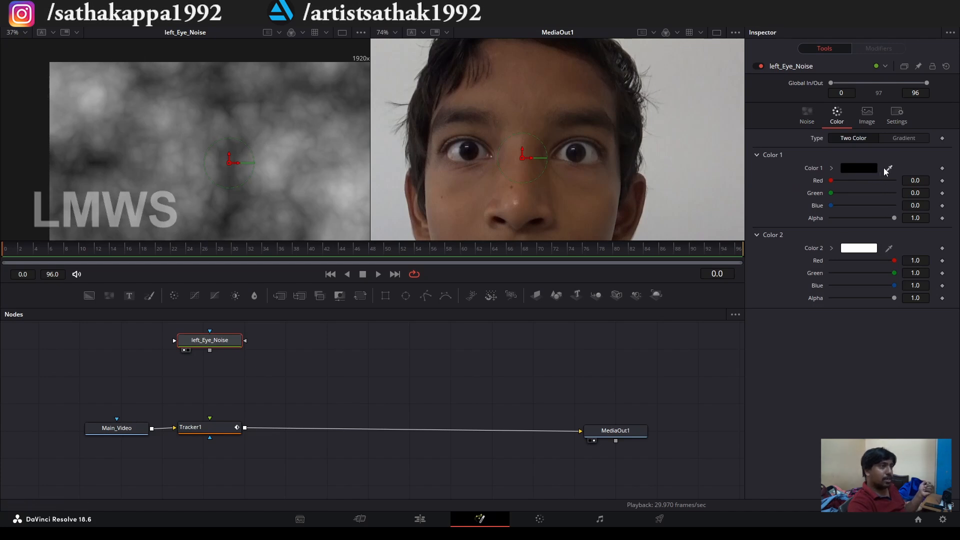
scroll(465, 167, up, 8)
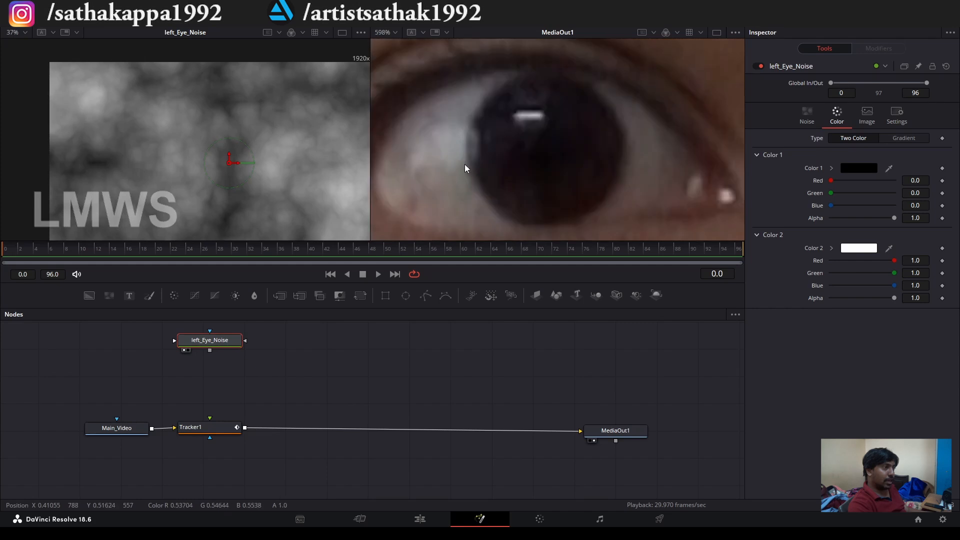
drag(889, 168, 653, 172)
drag(890, 248, 447, 147)
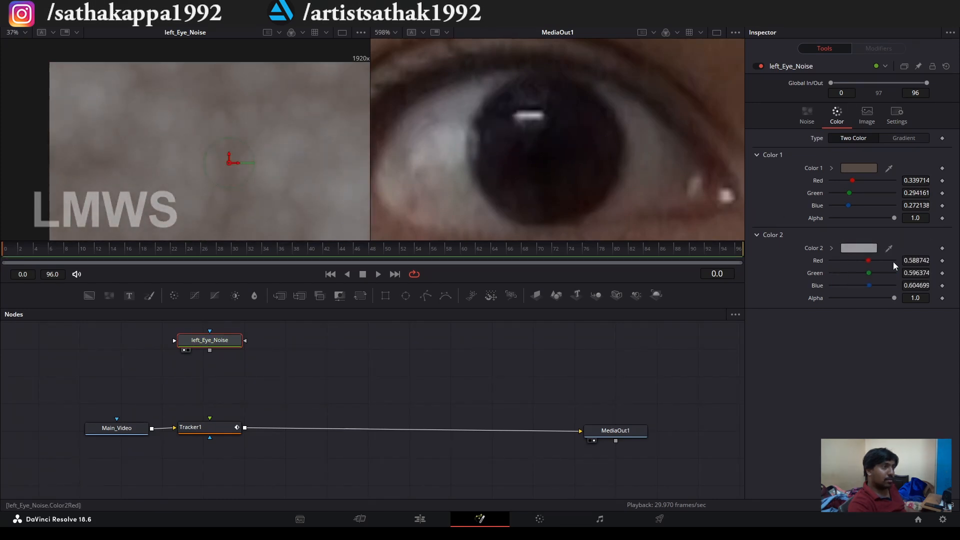
Step: Change the noise's Color 2 to a lighter grey with red, green and blue at 0.713725
click(859, 248)
click(615, 365)
drag(690, 311, 693, 294)
click(675, 444)
Step: Connect left_Eye_Noise to Tracker1's foreground input and play the clip to check that the noise follows the head
scroll(556, 159, down, 10)
drag(222, 340, 209, 419)
scroll(523, 121, down, 4)
scroll(523, 121, up, 1)
key(space)
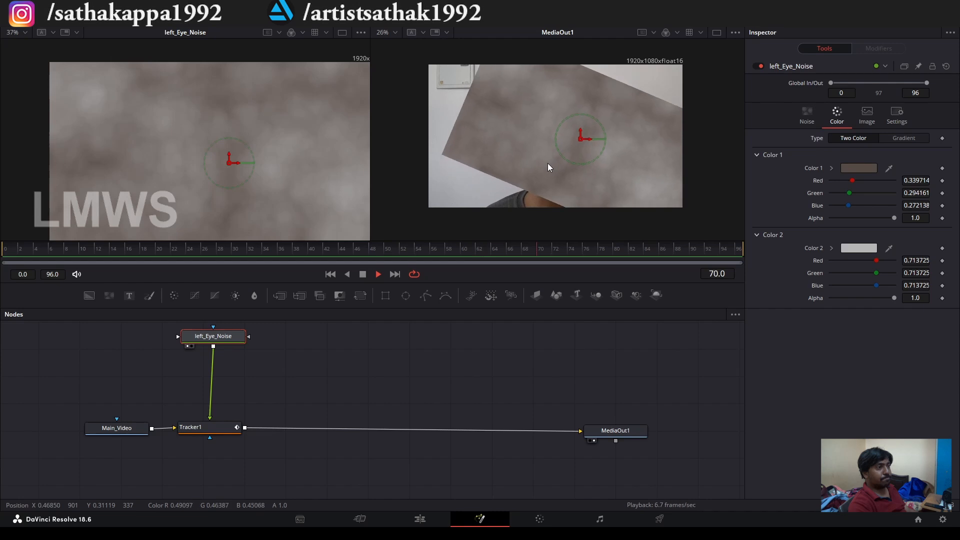
key(space)
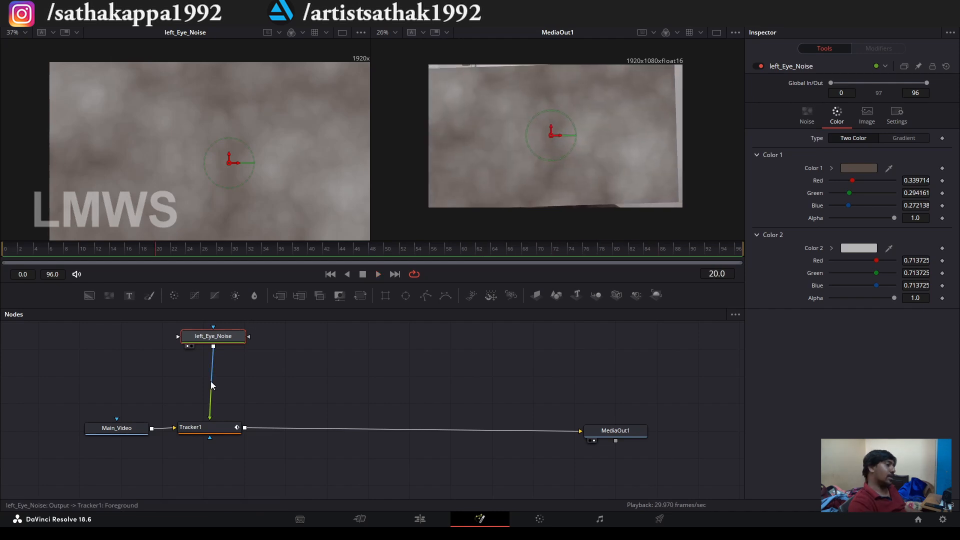
Step: Disconnect left_Eye_Noise from Tracker1, return to frame 0 and place the noise node just above the tracker
drag(210, 419, 212, 373)
drag(149, 252, 3, 252)
drag(223, 340, 227, 383)
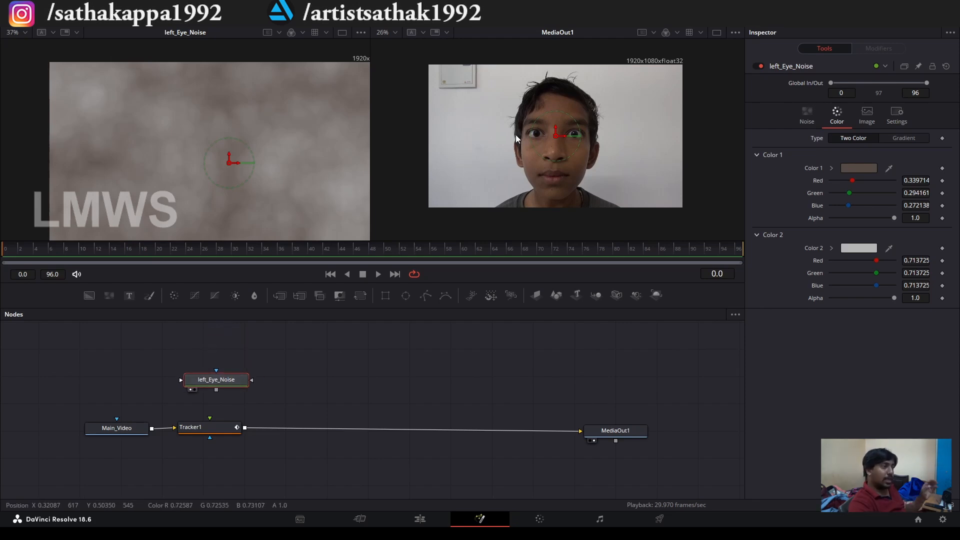
Step: Add a Polygon mask node above left_Eye_Noise and rename it left_Eye_Mask
scroll(530, 134, up, 8)
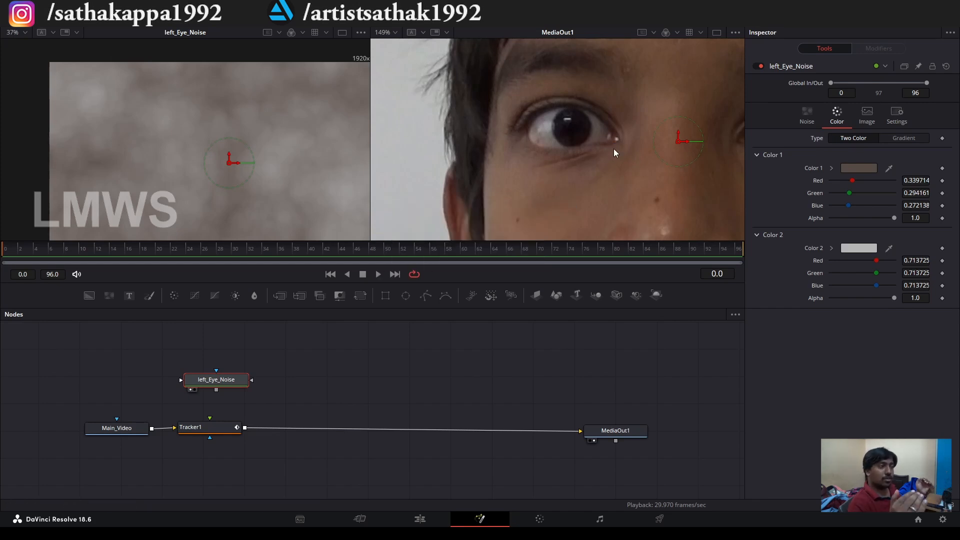
drag(495, 295, 224, 368)
key(F2)
text(left_Eye)
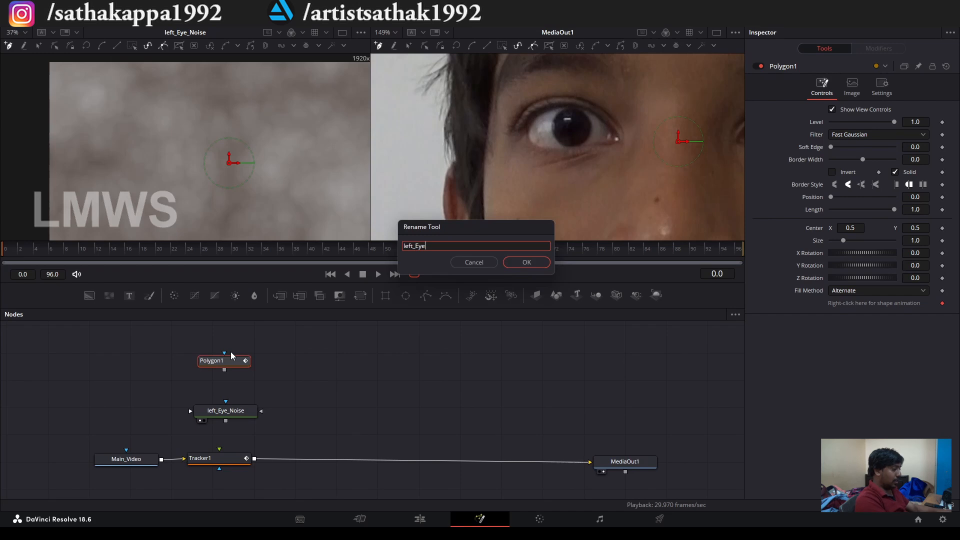
text(_Mask)
key(Return)
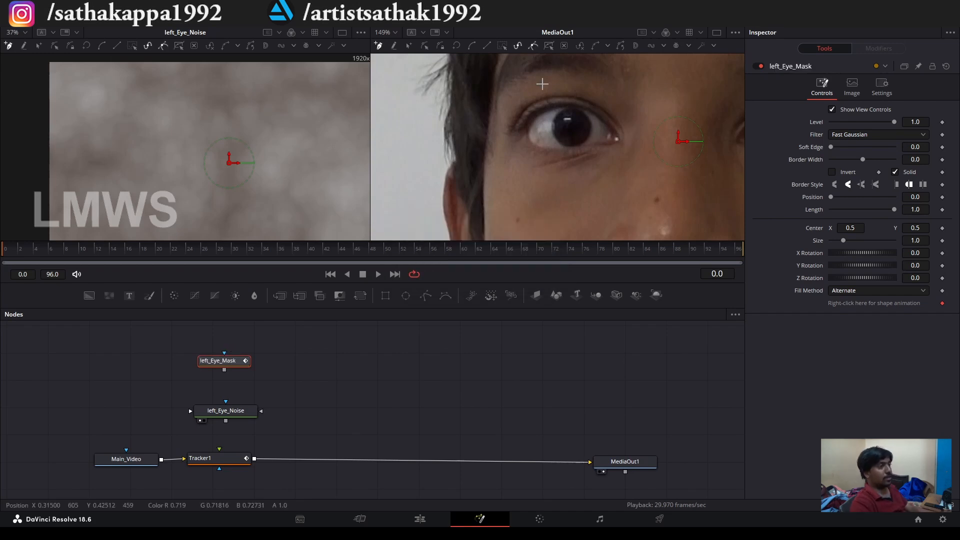
Step: Draw a closed, smooth polygon mask around the visible eyeball, following the upper and lower eyelids
scroll(566, 122, up, 5)
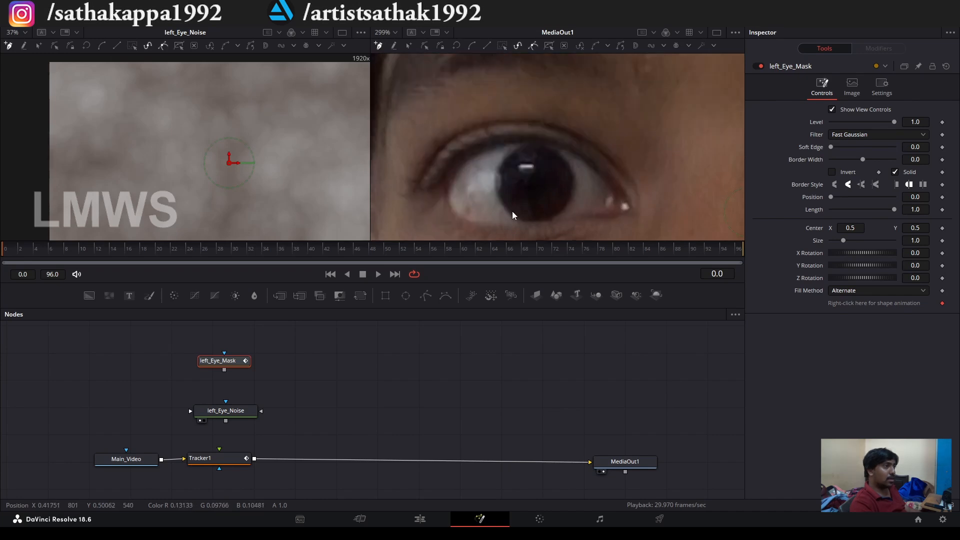
scroll(503, 168, up, 5)
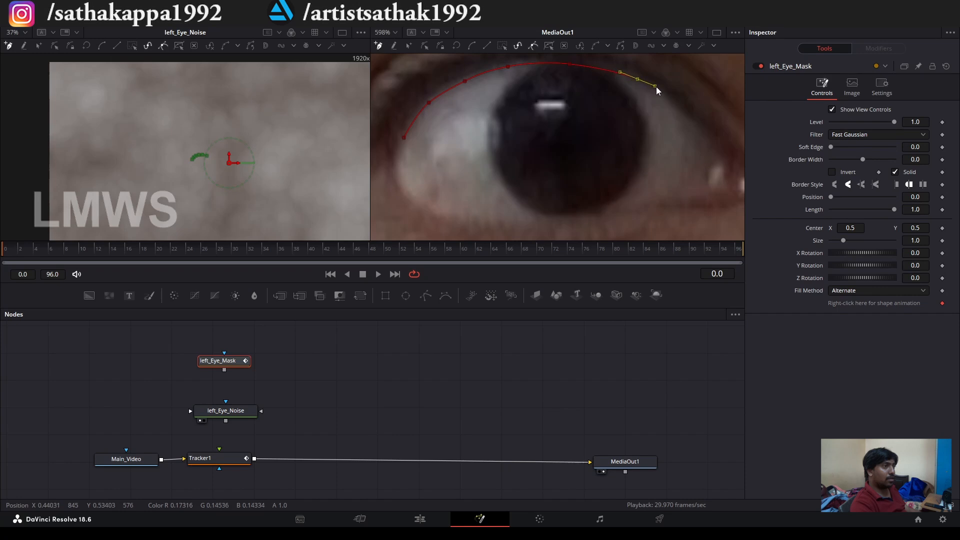
click(706, 145)
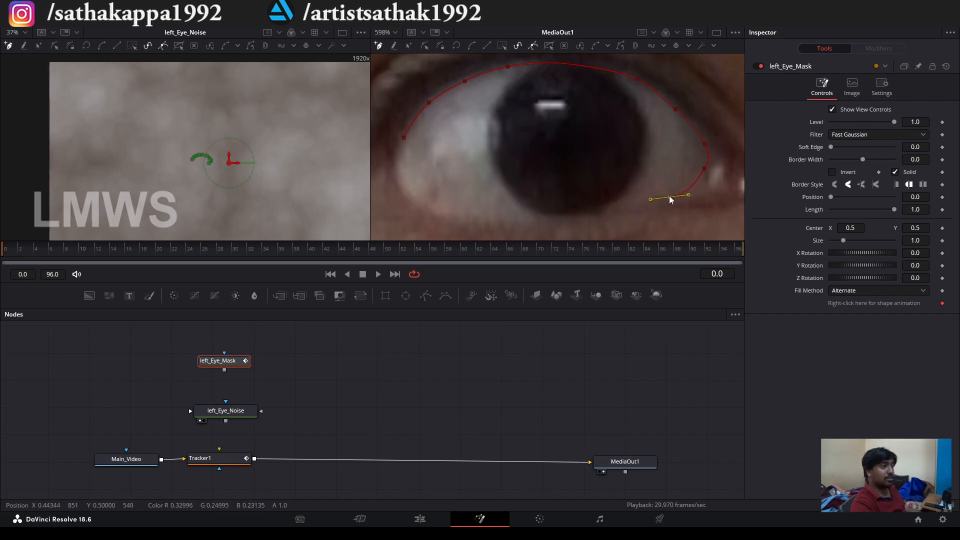
click(647, 203)
drag(670, 199, 688, 197)
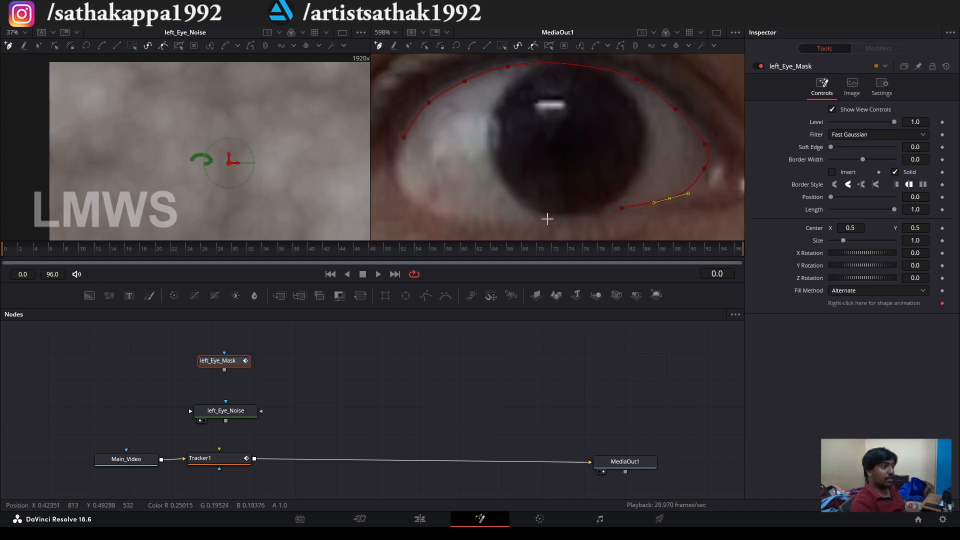
drag(462, 219, 438, 216)
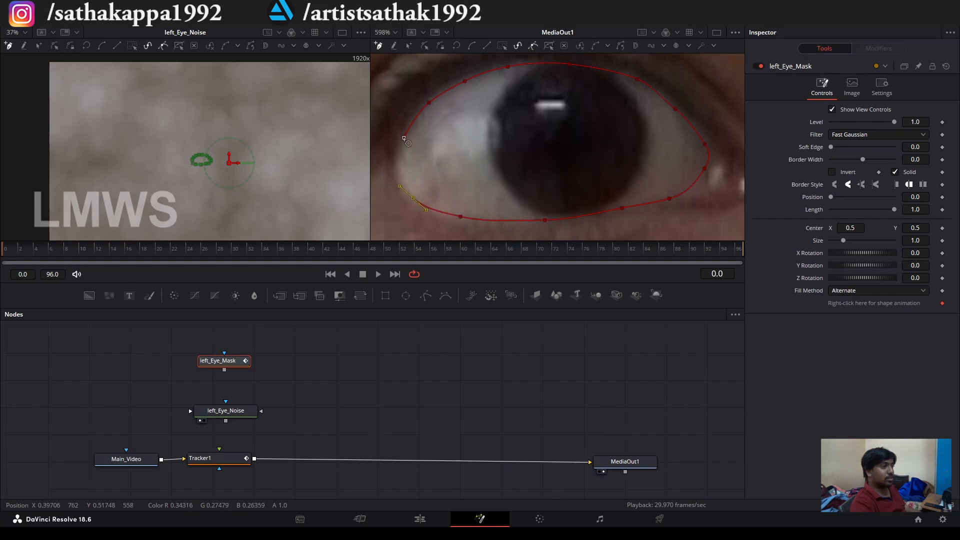
drag(404, 138, 393, 160)
Step: Refine the mask's control points so the outline fits the eyelid edges, especially along the lower lid
click(676, 109)
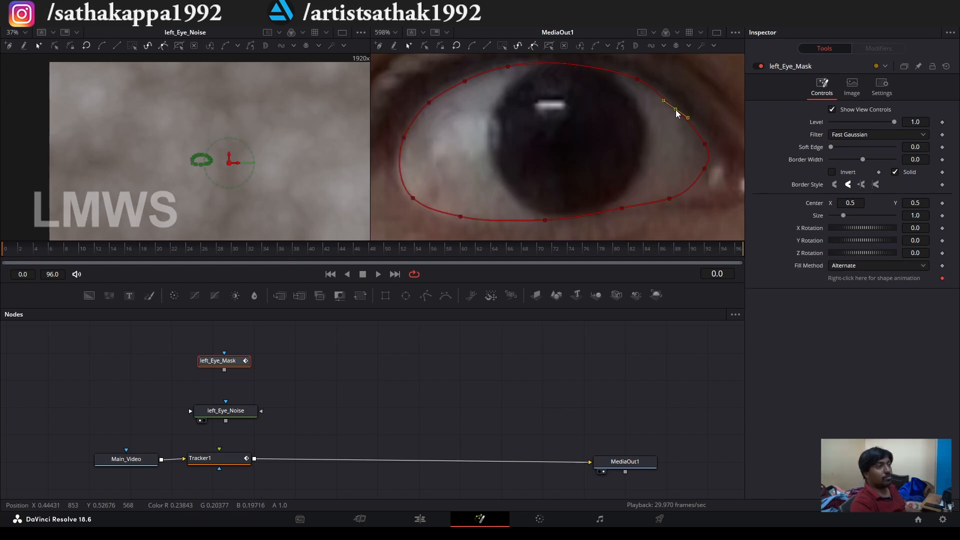
drag(591, 181, 600, 168)
drag(459, 230, 582, 175)
drag(555, 206, 555, 205)
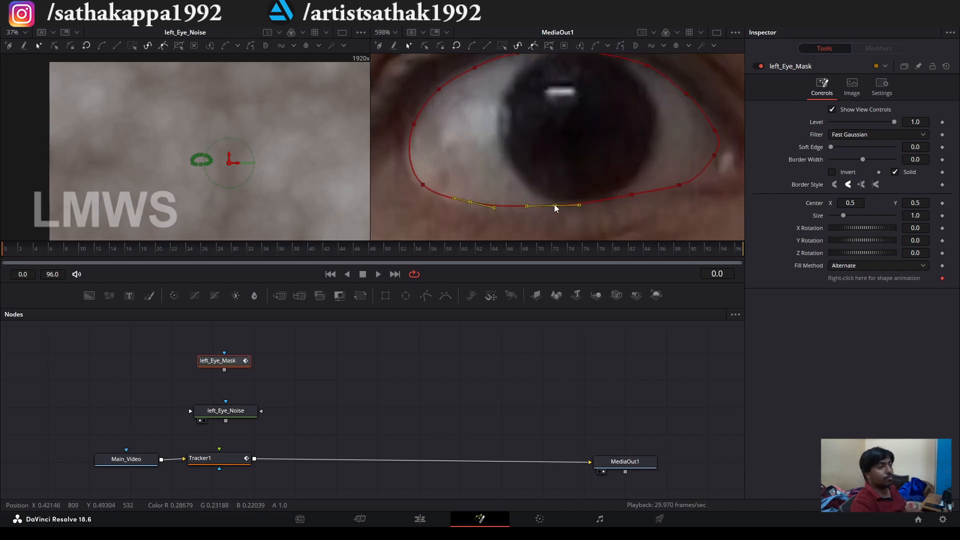
Step: Keyframe left_Eye_Mask's center, size, X, Y and Z rotation and fill method at frame 0, and advance to frame 2
scroll(555, 208, down, 2)
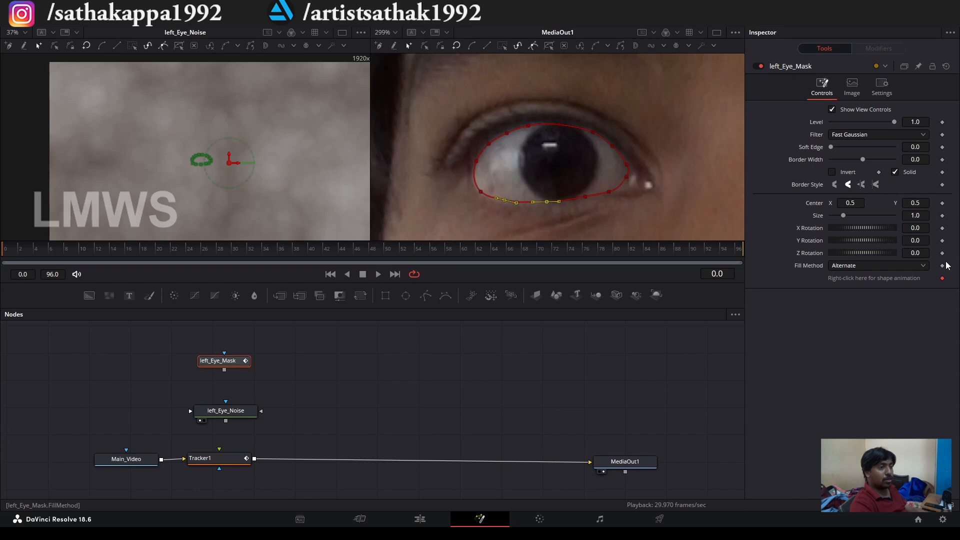
click(943, 203)
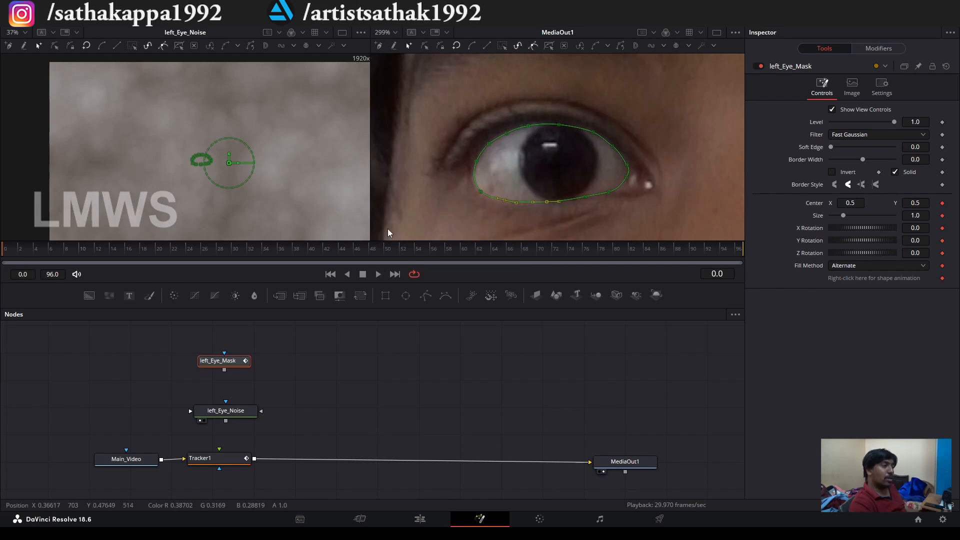
drag(545, 147, 541, 143)
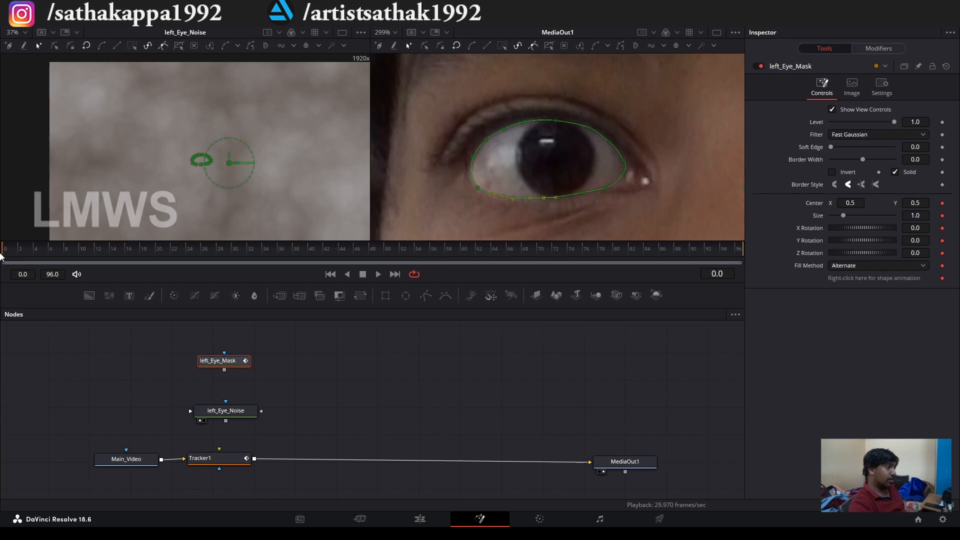
key(Right)
key(Right)
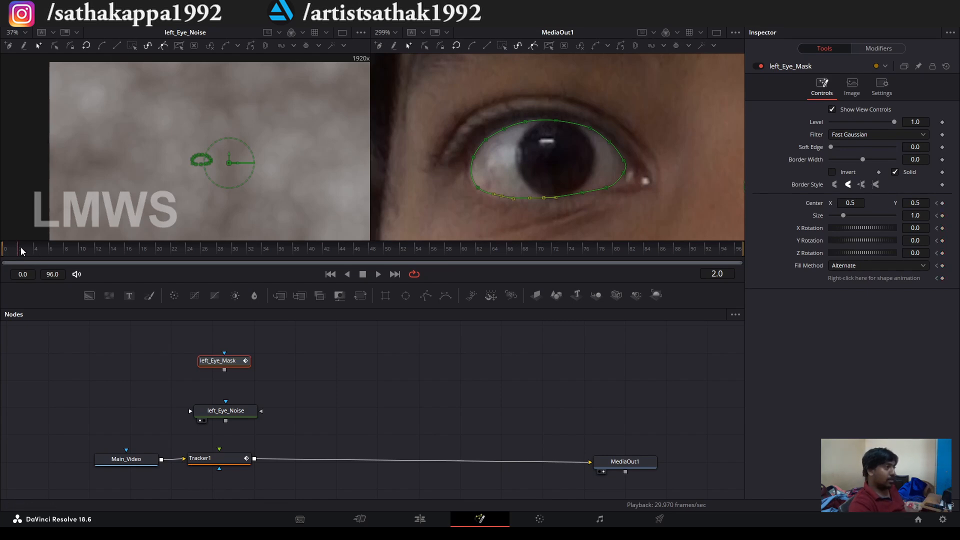
Step: Move left_Eye_Mask onto the eye at frame 2 and refit its upper and lower outline to the eyelids at frame 6
scroll(435, 147, up, 2)
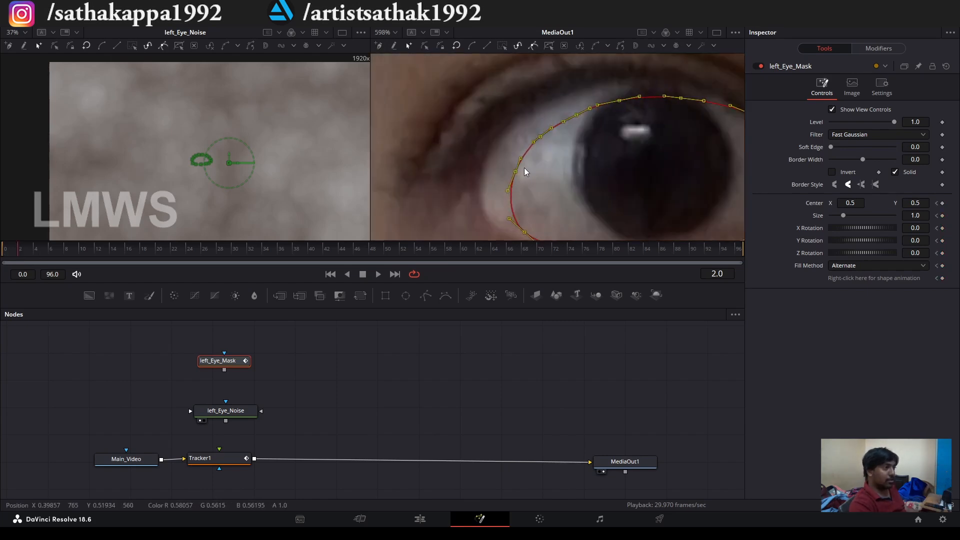
drag(516, 171, 487, 159)
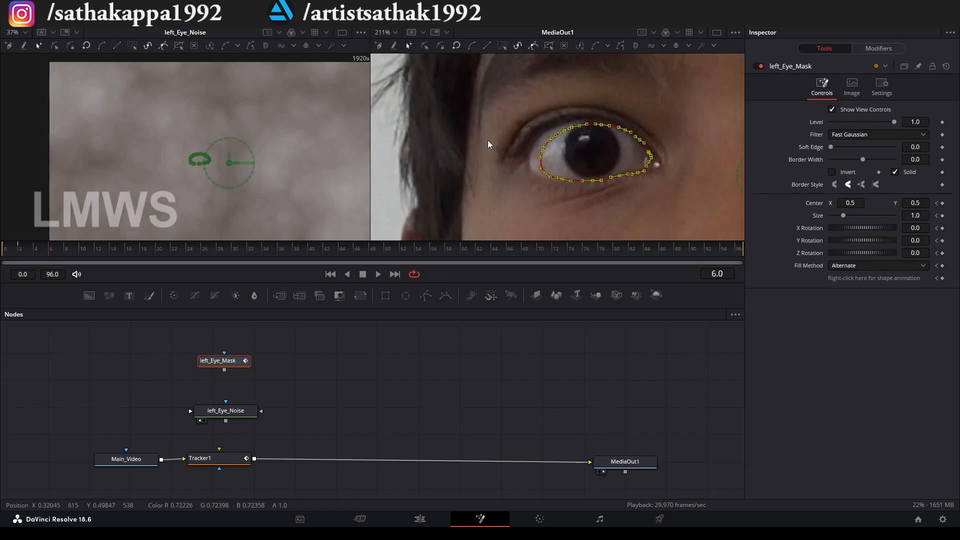
scroll(621, 142, up, 3)
click(619, 123)
scroll(620, 123, up, 2)
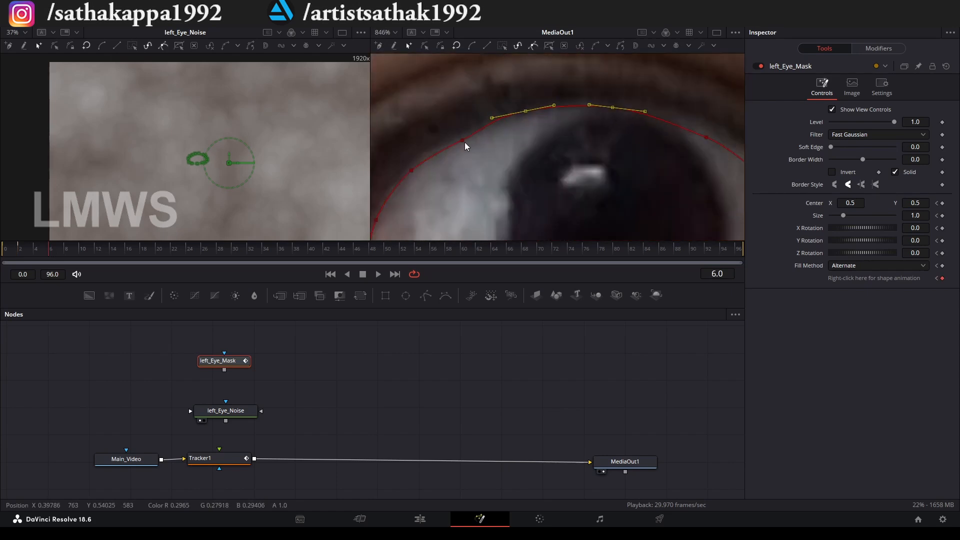
scroll(505, 141, up, 2)
scroll(574, 177, down, 2)
scroll(593, 183, down, 2)
scroll(478, 212, up, 2)
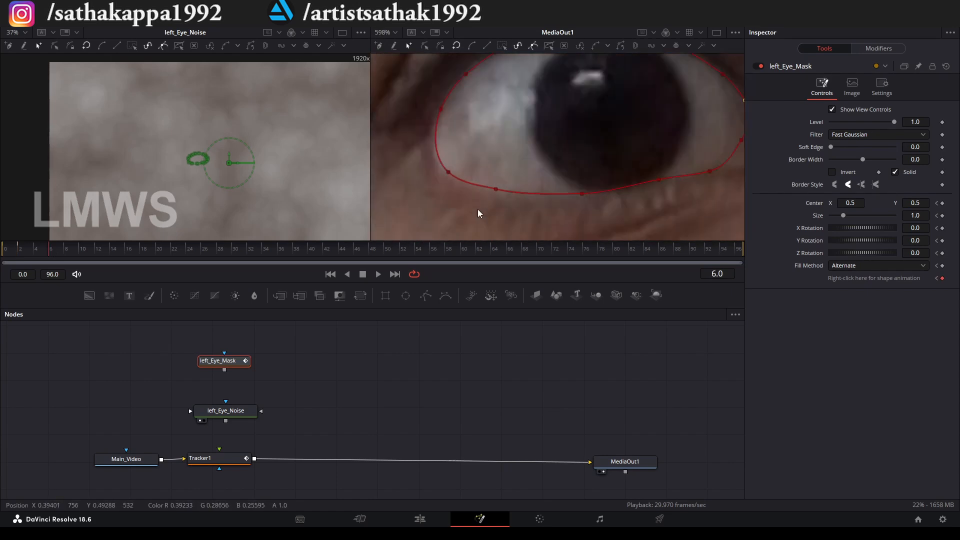
scroll(491, 202, up, 2)
click(501, 181)
click(433, 157)
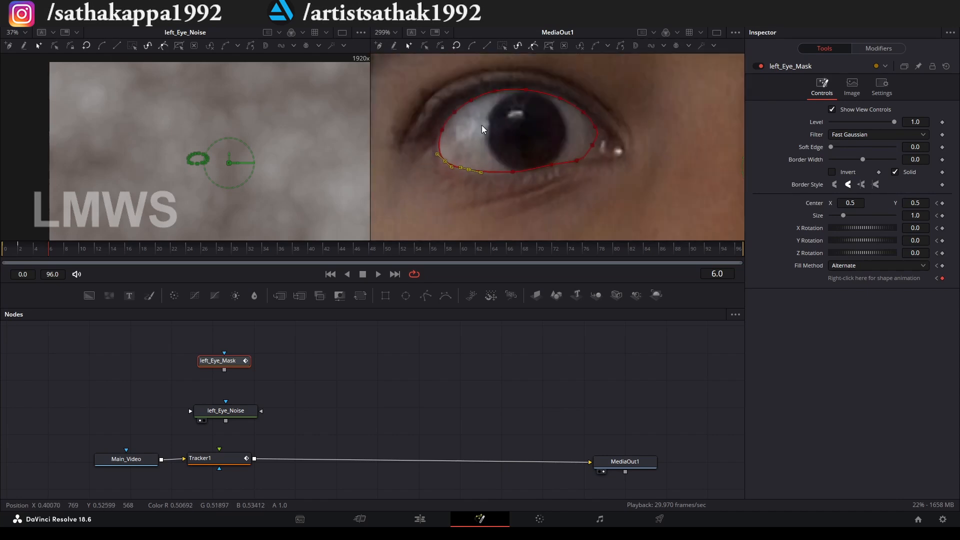
Step: Advance to frame 10 and reposition the whole mask so its outline matches the eye
scroll(609, 134, up, 3)
key(Right)
key(Right)
key(Right)
key(Right)
key(Right)
key(Right)
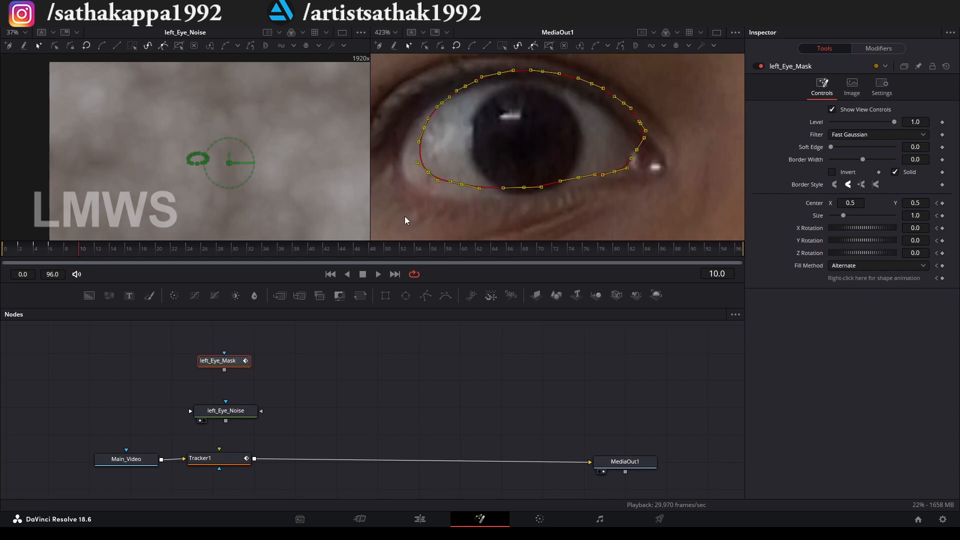
scroll(467, 193, up, 3)
scroll(594, 156, down, 3)
scroll(594, 157, up, 2)
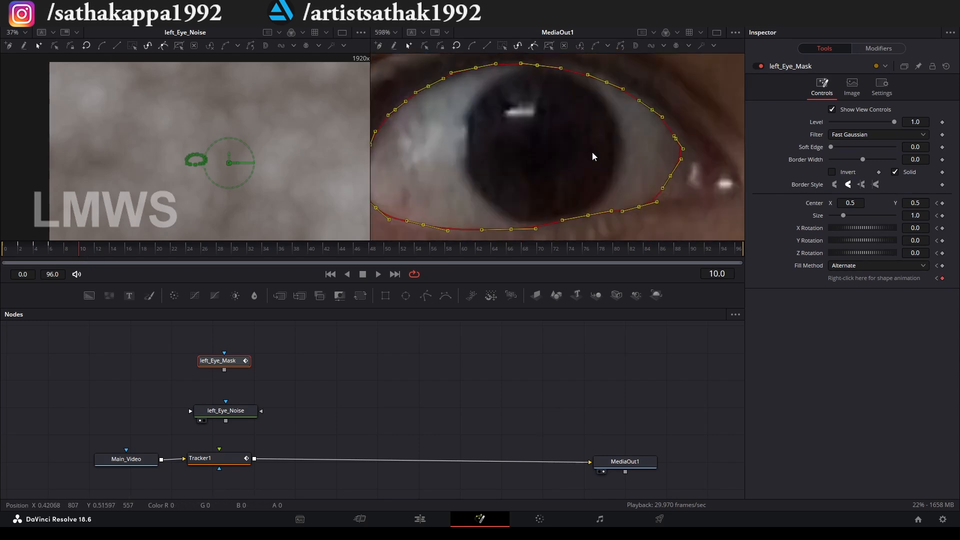
scroll(594, 156, down, 2)
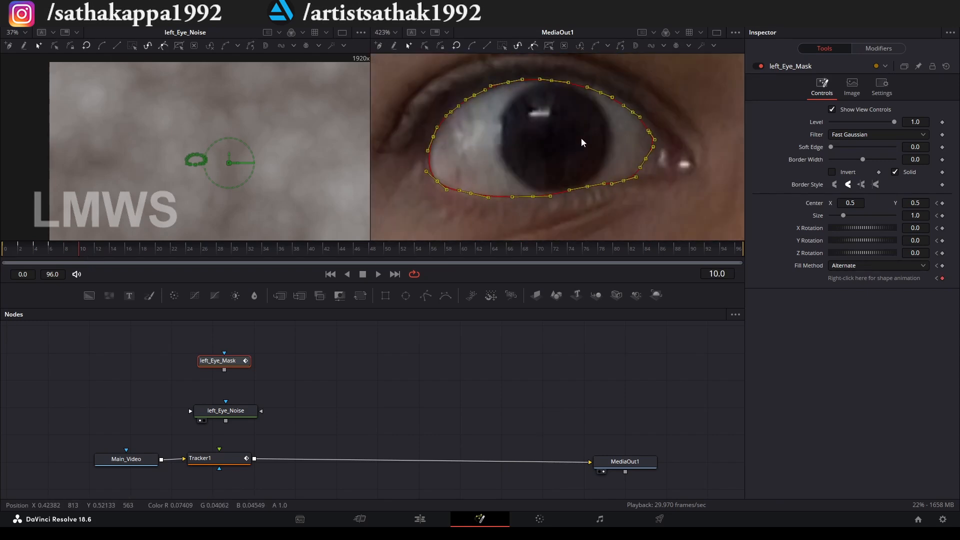
Step: Move to frame 12 and refit the mask outline at the outer corner of the lower eyelid
click(69, 250)
scroll(600, 128, up, 2)
key(Right)
key(Right)
key(Right)
key(Right)
scroll(600, 128, down, 2)
scroll(466, 175, up, 5)
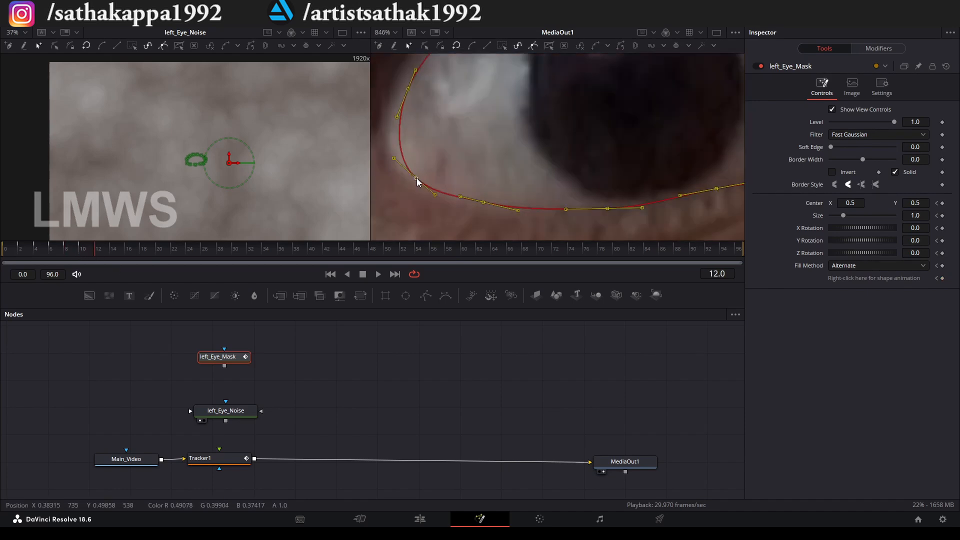
scroll(463, 188, down, 5)
Step: Hide the Inspector and keep matching the mask to the eye every two frames up to frame 18
click(934, 19)
key(Right)
key(Right)
scroll(780, 135, up, 2)
scroll(664, 150, down, 2)
key(Right)
key(Right)
scroll(650, 169, up, 2)
drag(608, 92, 725, 123)
scroll(800, 160, down, 3)
key(Right)
key(Right)
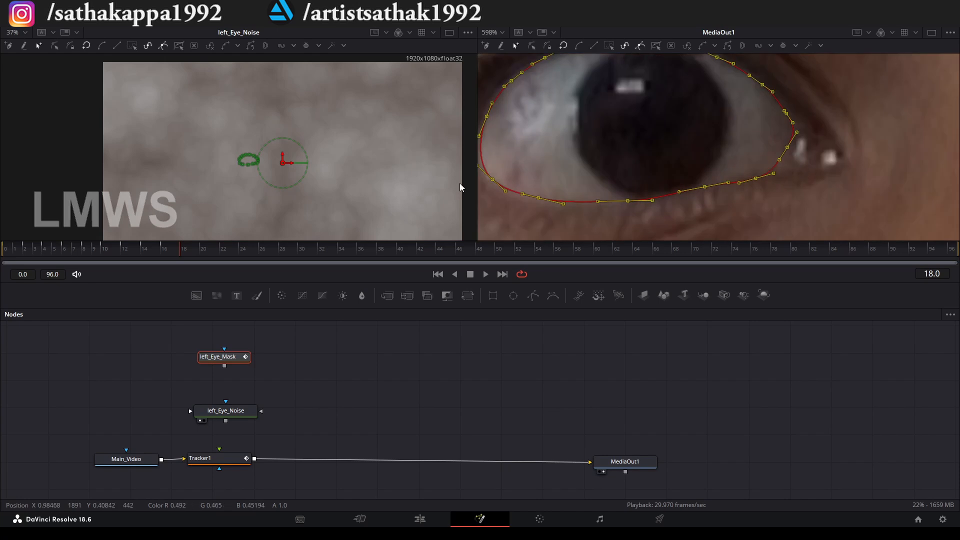
Step: Adjust the mask's individual points along the upper eyelid and inner corner to fit the eye more closely
scroll(631, 200, up, 3)
click(626, 199)
scroll(743, 202, down, 2)
drag(561, 141, 562, 142)
drag(579, 116, 580, 120)
drag(602, 100, 604, 104)
drag(679, 89, 722, 101)
drag(756, 119, 754, 120)
drag(777, 137, 777, 138)
Step: Select all mask points and shift the whole outline onto the eye at successive frames up to frame 26
click(209, 251)
key(ctrl+a)
key(Right)
key(Right)
key(Right)
key(Right)
key(Right)
key(Right)
key(Right)
key(Right)
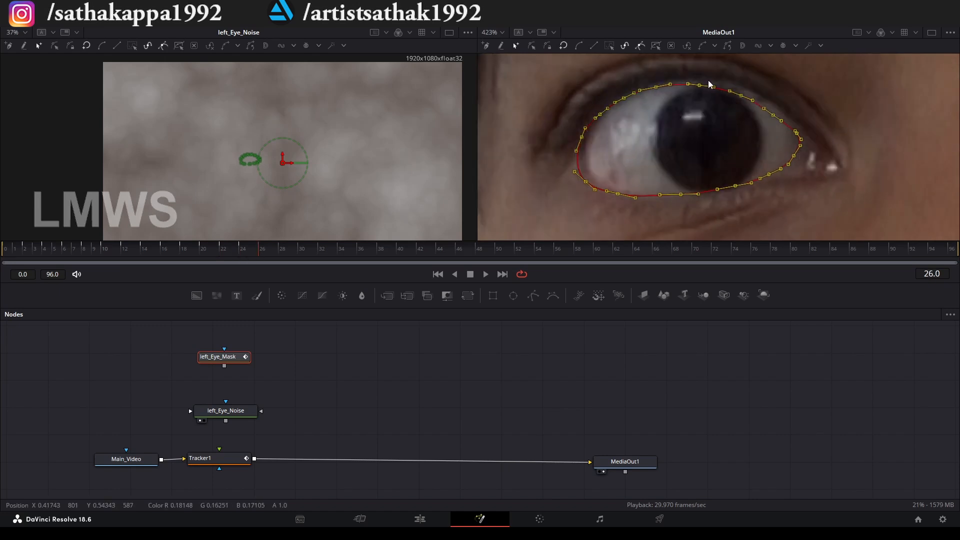
Step: Refine the mask at frame 28 along the lower lid and the inner part of the upper lid
scroll(802, 157, up, 4)
scroll(802, 156, down, 4)
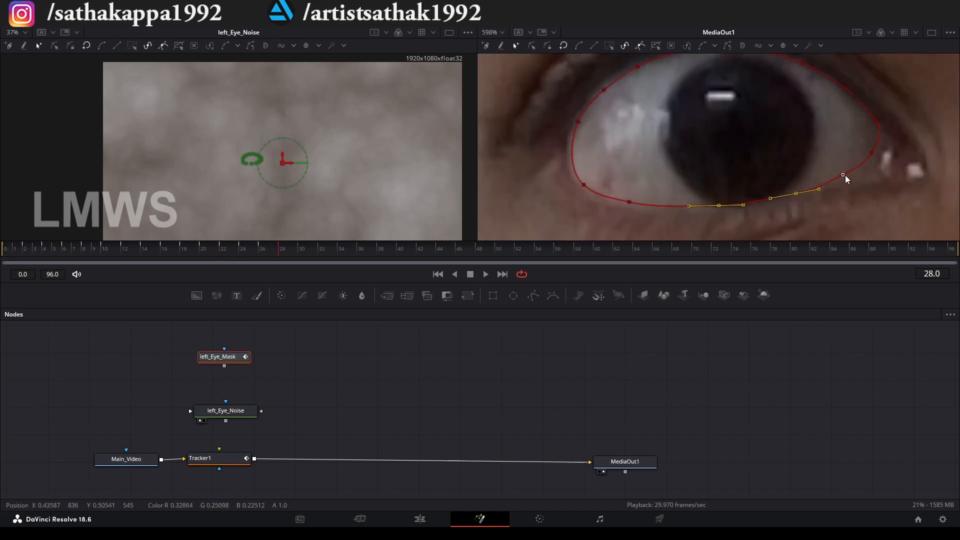
scroll(674, 201, up, 4)
scroll(674, 201, down, 4)
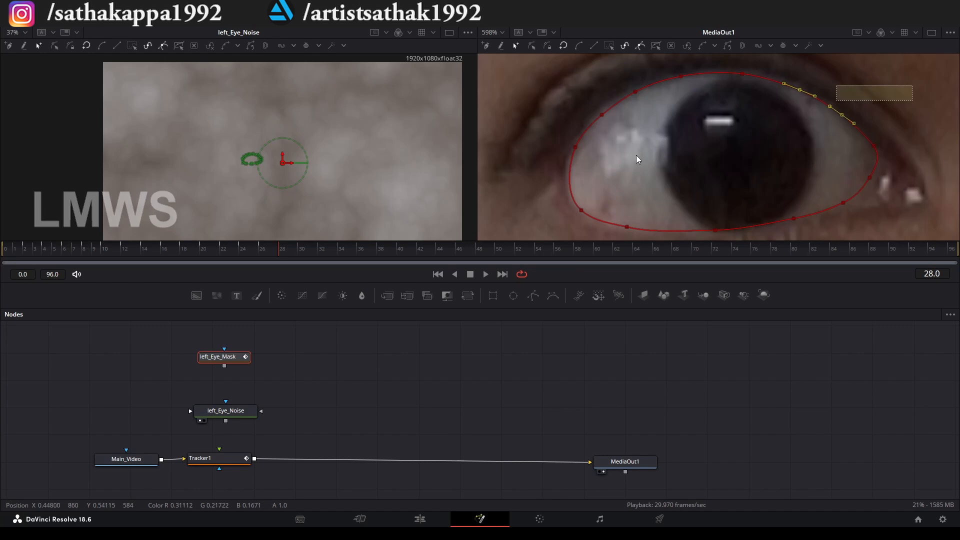
Step: Advance in two-frame steps to frame 34, keeping the whole mask aligned with the moving eye
key(Right)
key(Right)
scroll(834, 146, up, 2)
key(Right)
key(Right)
key(Right)
key(Right)
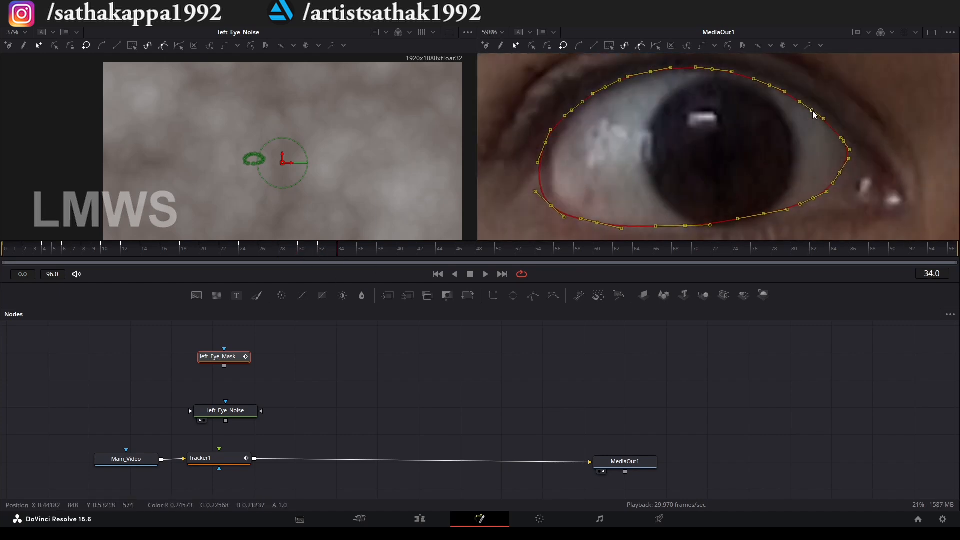
Step: Fit the mask near the eye's inner corner at frame 34 and enlarge the viewer area
click(855, 176)
drag(856, 176, 850, 176)
scroll(800, 170, down, 1)
drag(881, 81, 581, 226)
drag(500, 241, 500, 335)
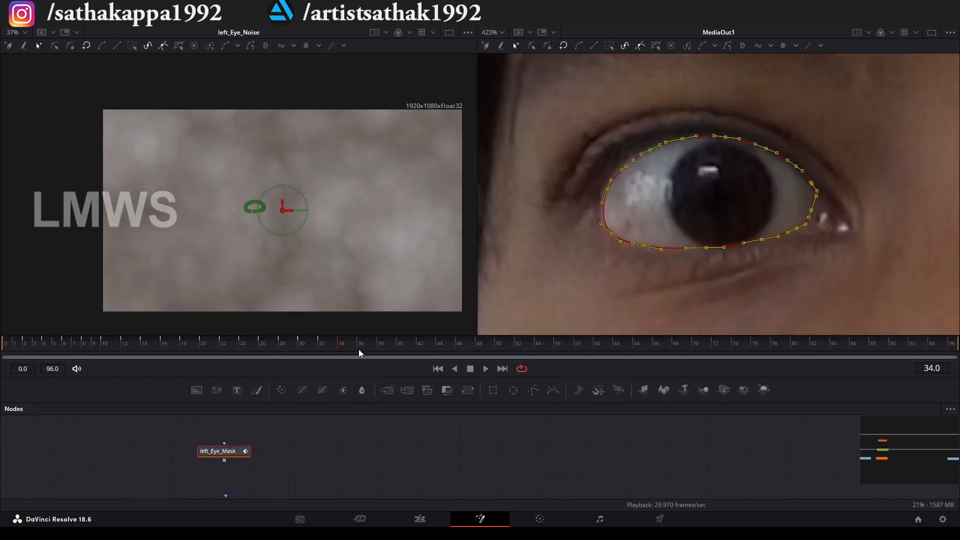
Step: Refit the mask's outer corner and lower-lid points to the eye at frame 36
click(358, 350)
scroll(780, 208, up, 1)
drag(547, 115, 611, 160)
drag(541, 249, 547, 241)
click(677, 262)
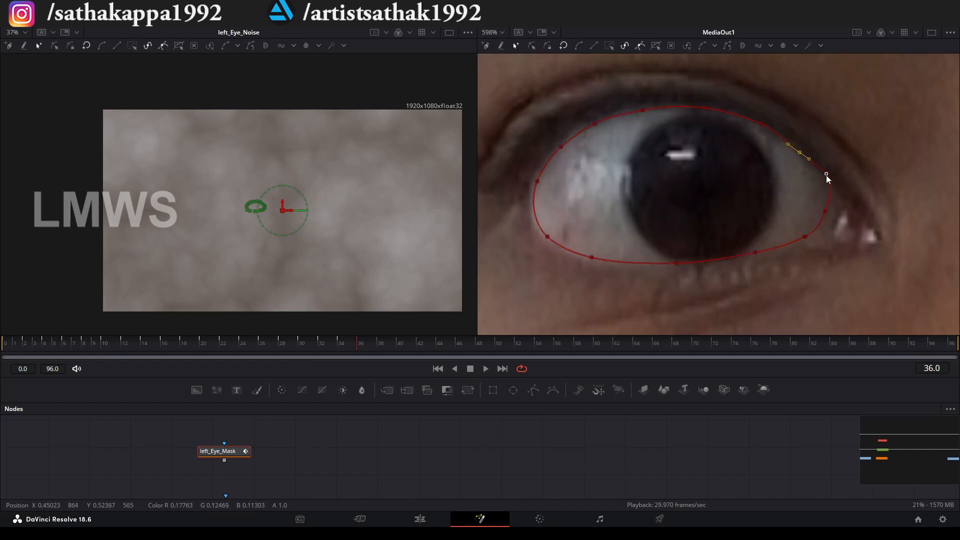
Step: Reposition the whole mask over the eye at frames 38 and 40, correcting its inner-corner point at frame 40
key(ctrl+a)
key(Right)
key(Right)
drag(704, 109, 714, 102)
key(Right)
key(Right)
drag(770, 118, 780, 110)
click(842, 160)
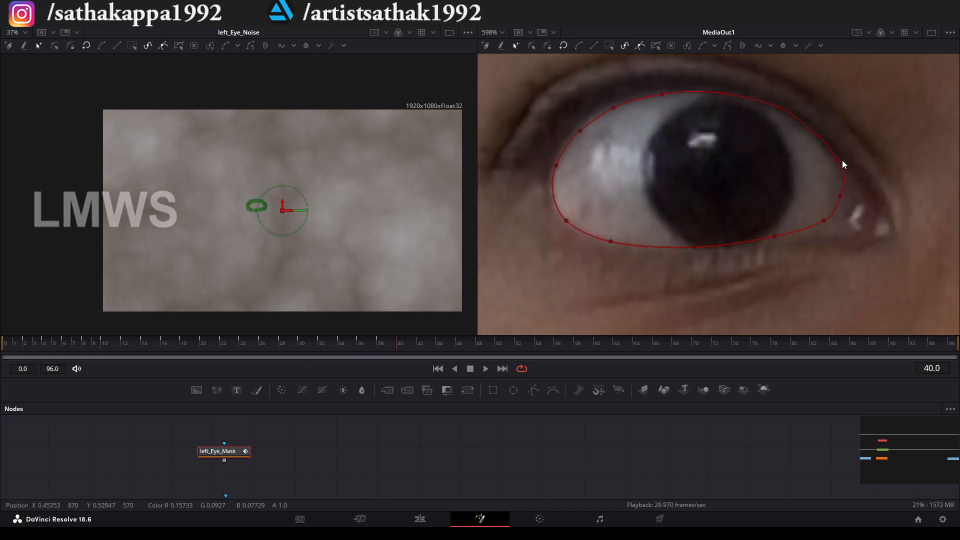
Step: Move the whole mask onto the eye at frame 42
key(ctrl+a)
click(417, 350)
drag(622, 213, 652, 193)
Step: Shift the mask onto the eye at frame 44 and adjust its upper-lid and lower-lid points
click(437, 349)
drag(746, 134, 773, 128)
drag(915, 150, 798, 55)
drag(782, 65, 776, 95)
drag(715, 95, 714, 97)
drag(664, 243, 664, 238)
drag(829, 238, 829, 241)
click(750, 248)
click(829, 241)
drag(862, 75, 767, 99)
Step: Align the whole mask with the eye at frame 46 and raise its lower-lid points to the eyelid edge
key(ctrl+a)
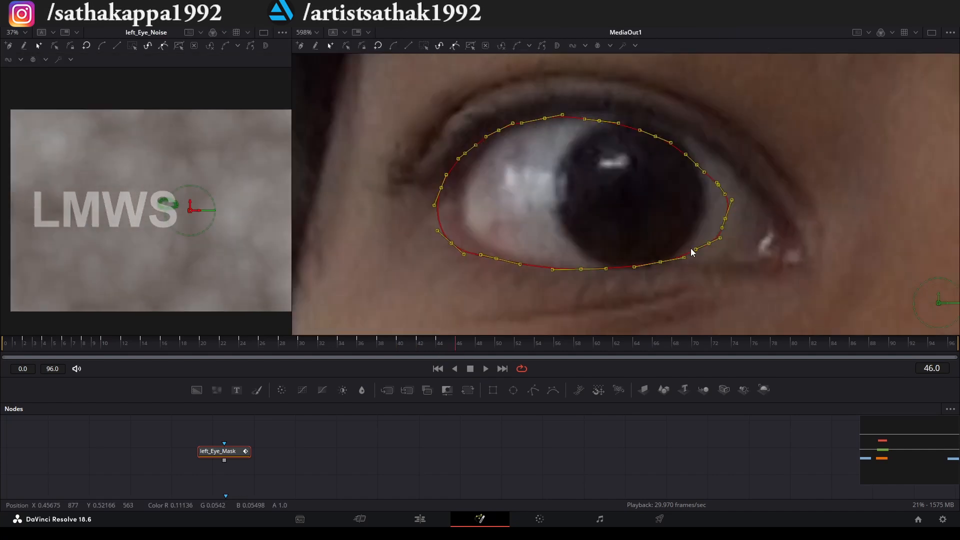
drag(831, 110, 714, 194)
drag(546, 93, 708, 146)
drag(451, 220, 541, 273)
drag(524, 253, 525, 249)
drag(609, 264, 607, 263)
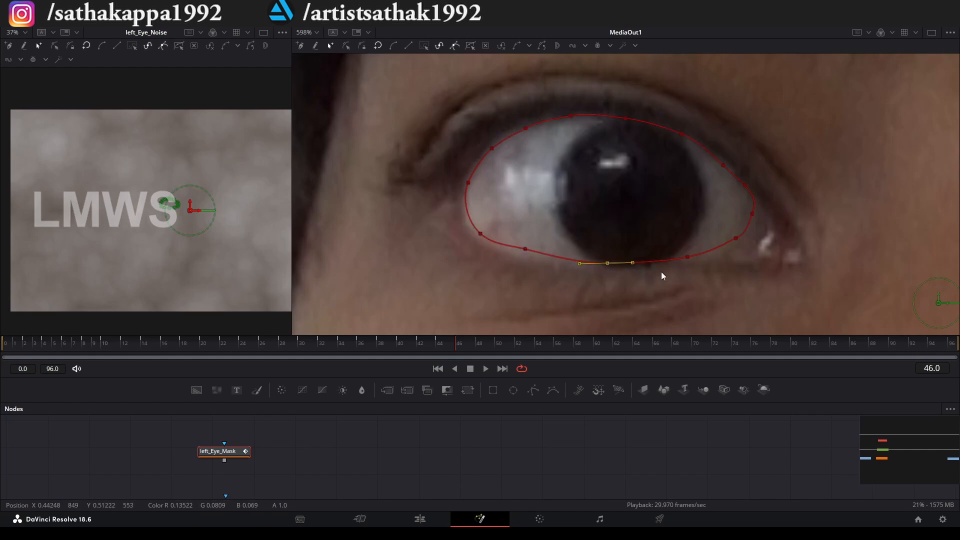
Step: Reposition the mask at frame 48 and correct its lower-lid and upper-lid points
key(ctrl+a)
key(Right)
key(Right)
drag(752, 214, 791, 207)
click(687, 266)
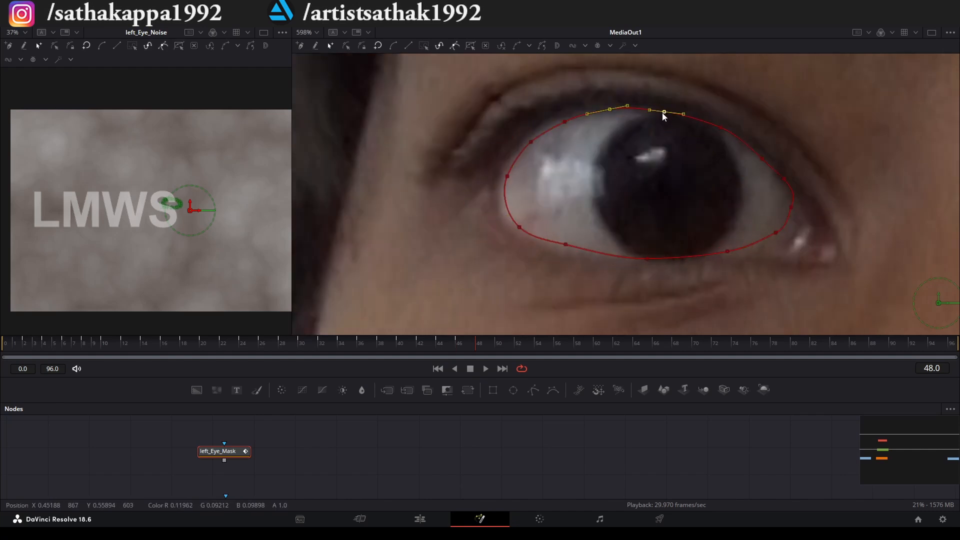
drag(662, 112, 664, 113)
Step: Shift the whole mask to follow the eye at frame 50 and refine its points near the inner corner
key(ctrl+a)
key(Right)
key(Right)
drag(792, 207, 822, 201)
drag(807, 166, 673, 93)
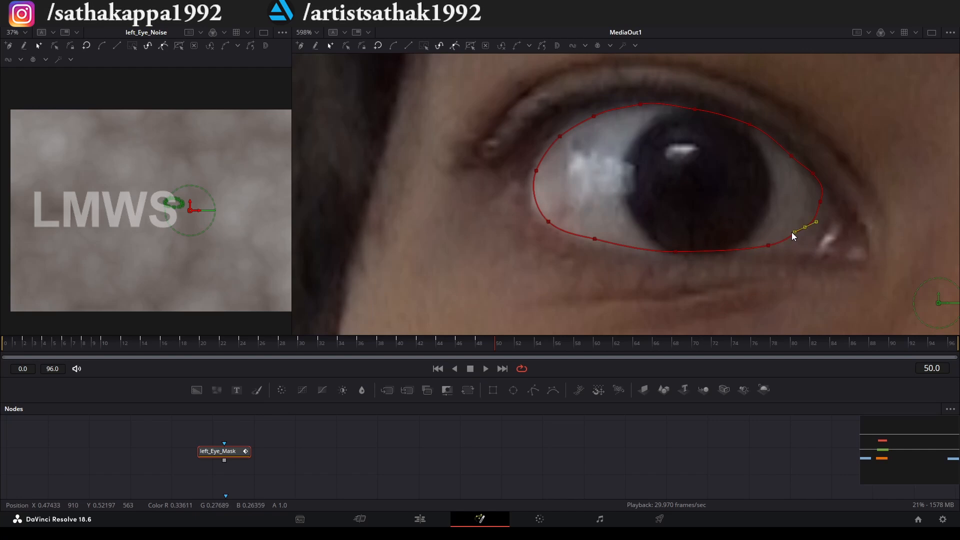
Step: Move the whole mask onto the eye at frame 52 and fit its inner lower-lid point
key(ctrl+a)
key(Right)
key(Right)
drag(659, 176, 691, 169)
click(800, 246)
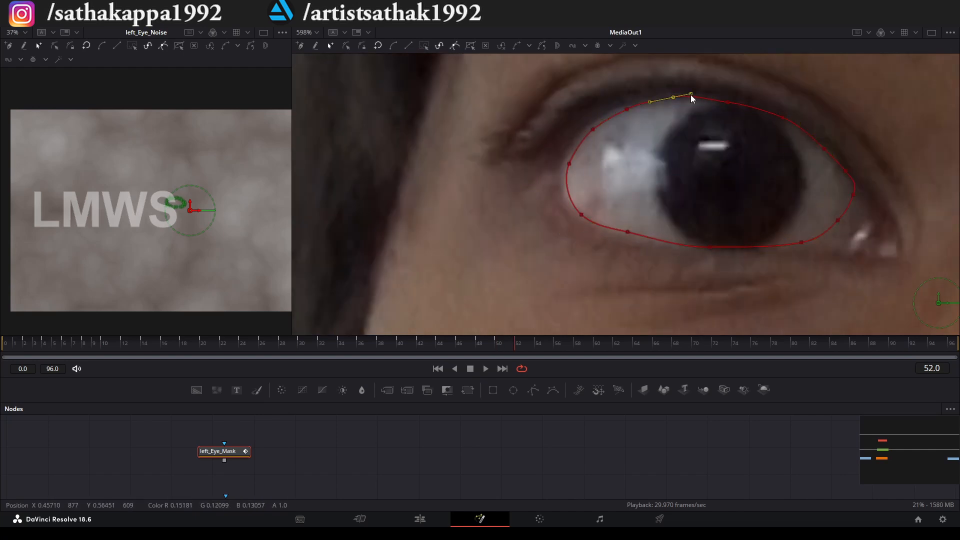
Step: Align the mask with the eye at frame 54 and adjust the inner lower-lid point
key(Right)
key(Right)
key(ctrl+a)
drag(727, 239, 774, 233)
drag(722, 256, 724, 256)
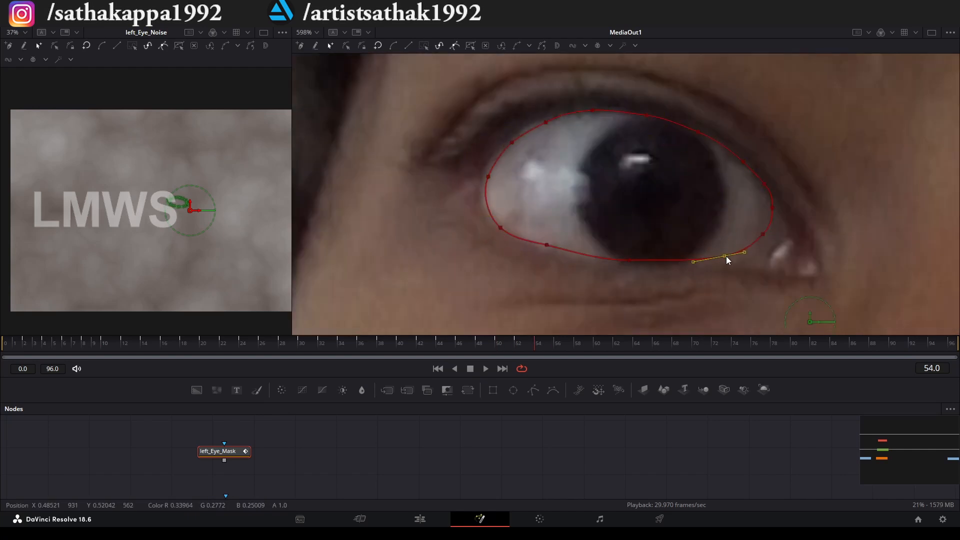
Step: Move the whole mask onto the eye at frame 56 and tighten its upper-lid, outer-corner and lower-lid points
key(Right)
key(Right)
key(ctrl+a)
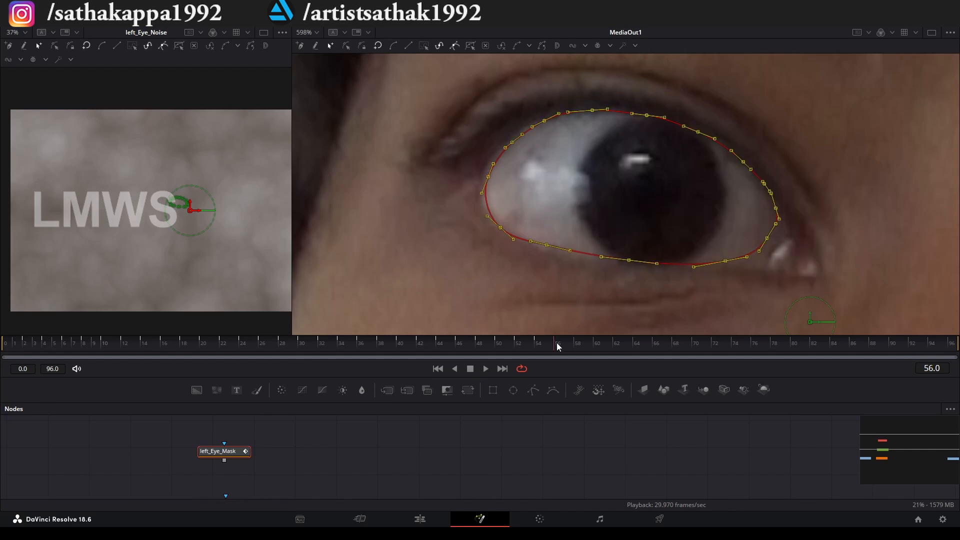
drag(742, 163, 682, 157)
click(711, 234)
drag(640, 127, 636, 128)
drag(442, 223, 441, 215)
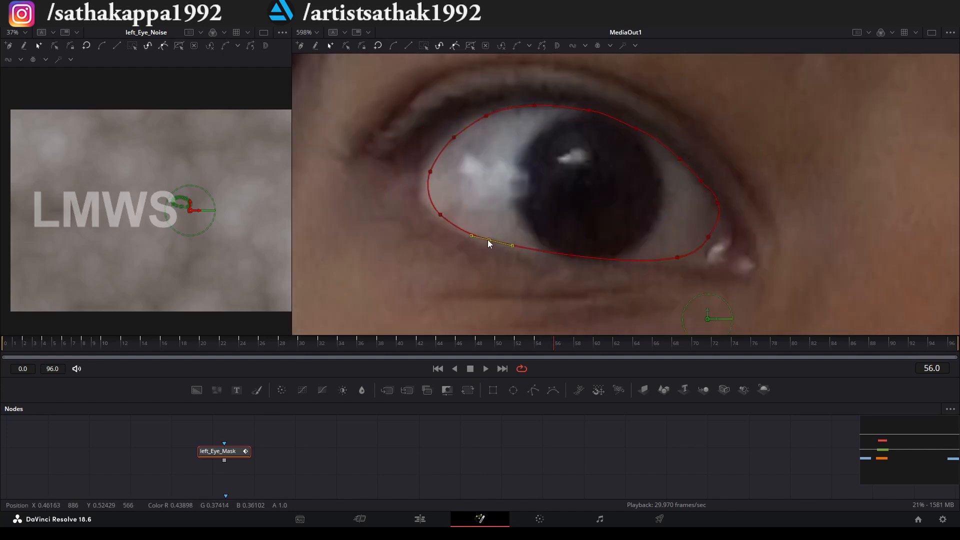
drag(489, 241, 490, 239)
Step: Reposition the whole mask over the eye at frame 58
key(ctrl+a)
click(575, 342)
drag(680, 159, 719, 156)
Step: Shift the mask onto the eye at frame 60 and reshape its lower-lid, inner-corner and upper-lid points
click(594, 343)
drag(615, 174, 676, 168)
drag(485, 247, 486, 244)
drag(437, 224, 436, 221)
click(531, 114)
drag(713, 217, 707, 224)
drag(697, 190, 689, 197)
drag(720, 115, 619, 178)
drag(632, 136, 622, 145)
drag(585, 123, 572, 126)
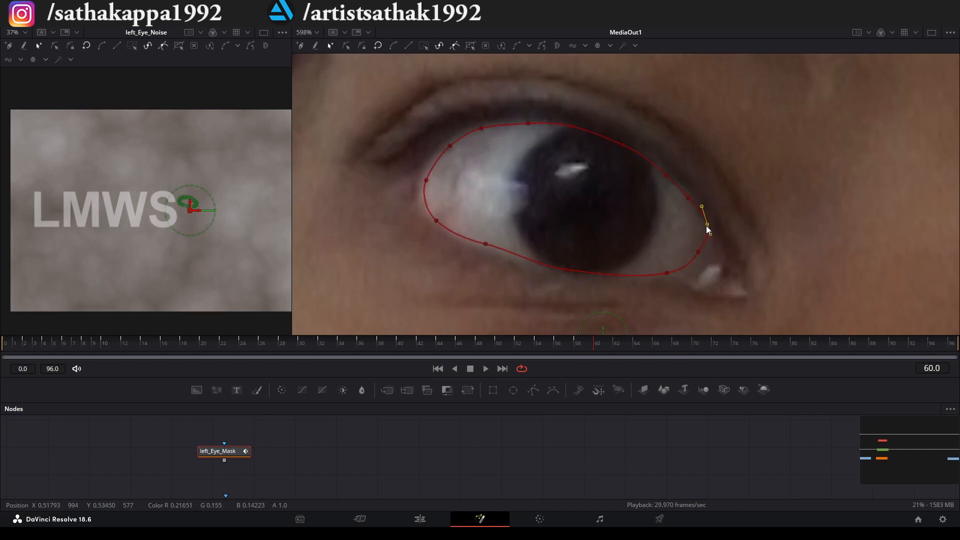
Step: Move the whole mask onto the eye at frame 62 and adjust its upper-lid points
key(ctrl+a)
click(614, 343)
drag(635, 232, 687, 229)
click(577, 113)
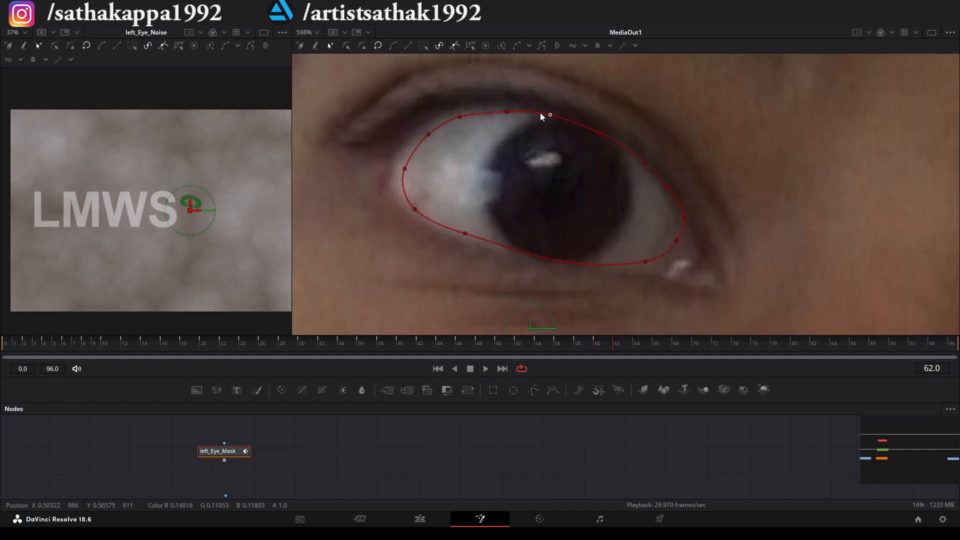
drag(426, 133, 424, 131)
drag(506, 111, 503, 108)
Step: Reposition the whole mask over the eye at frame 64 and tighten the upper-lid points near the inner corner
key(ctrl+a)
click(633, 343)
drag(638, 238, 686, 239)
drag(723, 146, 671, 233)
drag(676, 186, 670, 189)
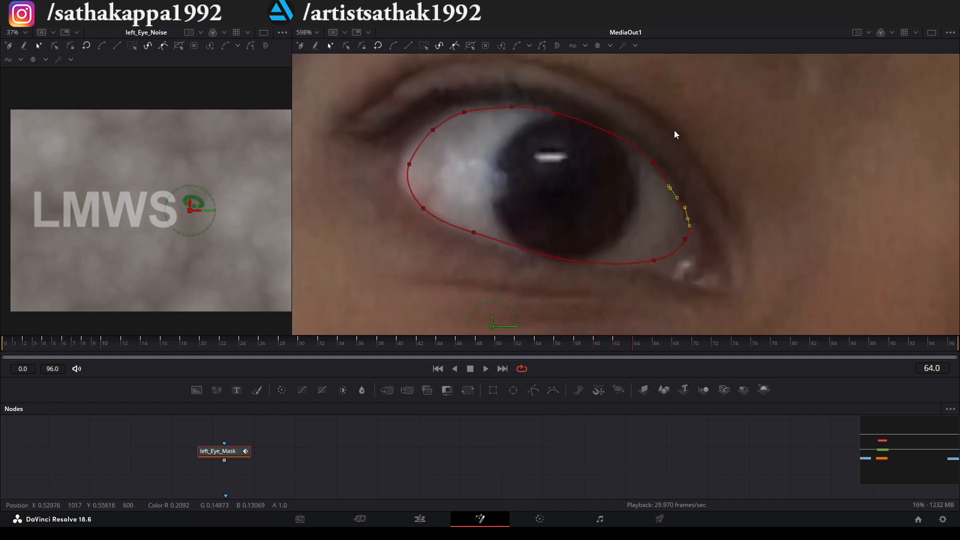
Step: Align the mask with the eye at frame 66 and adjust its lower-lid and inner-corner points
key(ctrl+a)
drag(657, 236, 714, 233)
drag(583, 250, 583, 252)
drag(715, 232, 712, 233)
drag(718, 212, 715, 209)
Step: Shift the whole mask onto the eye at frame 68 and reshape its inner-corner, upper-lid and outer-corner points
drag(433, 87, 780, 296)
click(673, 344)
drag(341, 163, 387, 158)
click(448, 224)
drag(659, 229, 655, 237)
drag(619, 119, 657, 184)
drag(648, 178, 646, 180)
drag(587, 121, 584, 122)
drag(440, 101, 489, 100)
drag(373, 137, 412, 206)
drag(401, 197, 407, 195)
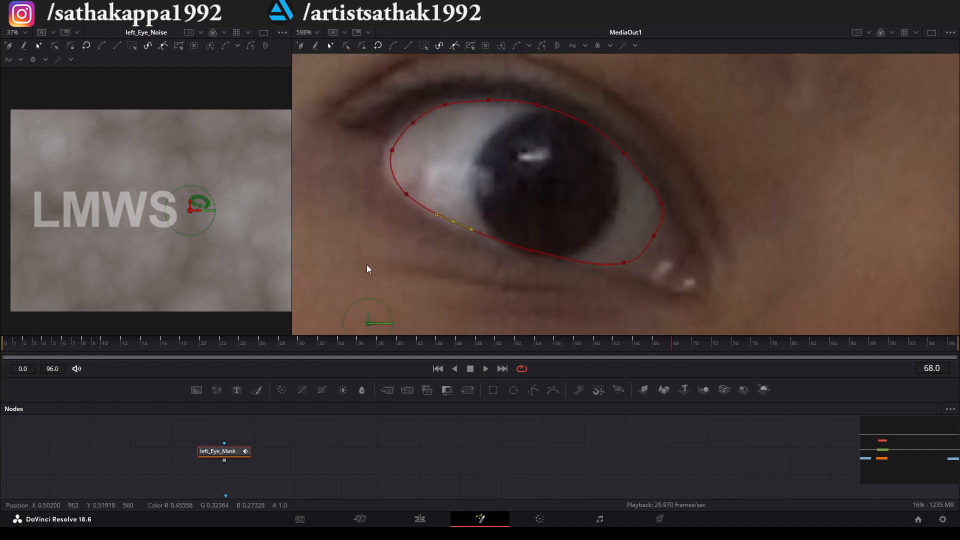
Step: Move the whole mask onto the eye at frame 70 and adjust its inner-corner and lower-lid points
drag(367, 265, 701, 75)
click(692, 344)
drag(621, 241, 668, 237)
drag(666, 237, 671, 244)
drag(465, 223, 465, 226)
drag(542, 251, 542, 254)
Step: Reposition the whole mask over the eye at frame 72 and refine its inner upper-lid and lower-lid points
drag(357, 273, 700, 75)
click(712, 344)
drag(425, 123, 480, 123)
drag(685, 156, 687, 155)
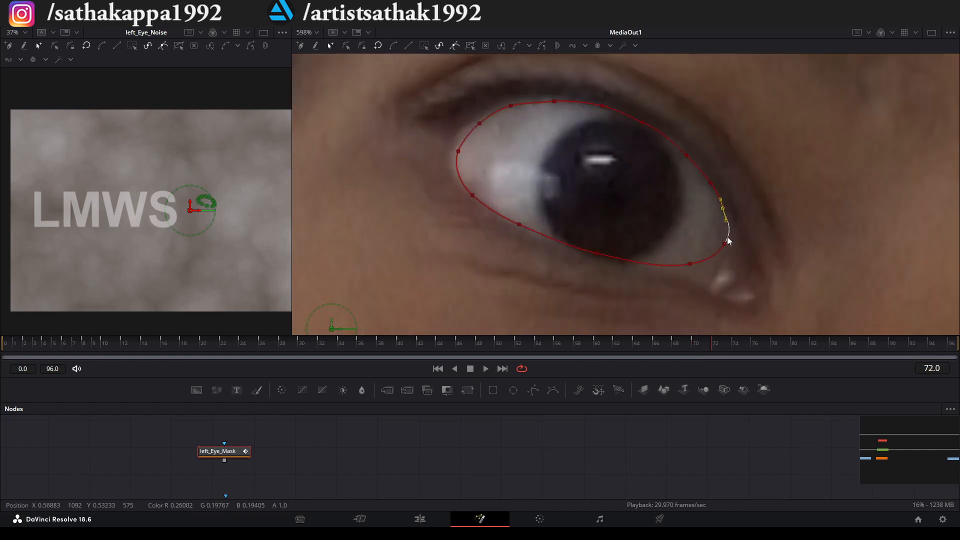
drag(519, 225, 528, 221)
drag(597, 254, 598, 252)
Step: Align the mask with the eye at frame 74 and reshape its upper-lid, lower-lid and inner-corner points
drag(429, 265, 834, 82)
click(732, 344)
drag(718, 250, 770, 254)
drag(499, 94, 572, 162)
drag(605, 106, 605, 100)
drag(569, 196, 652, 262)
drag(733, 270, 724, 275)
drag(771, 255, 761, 256)
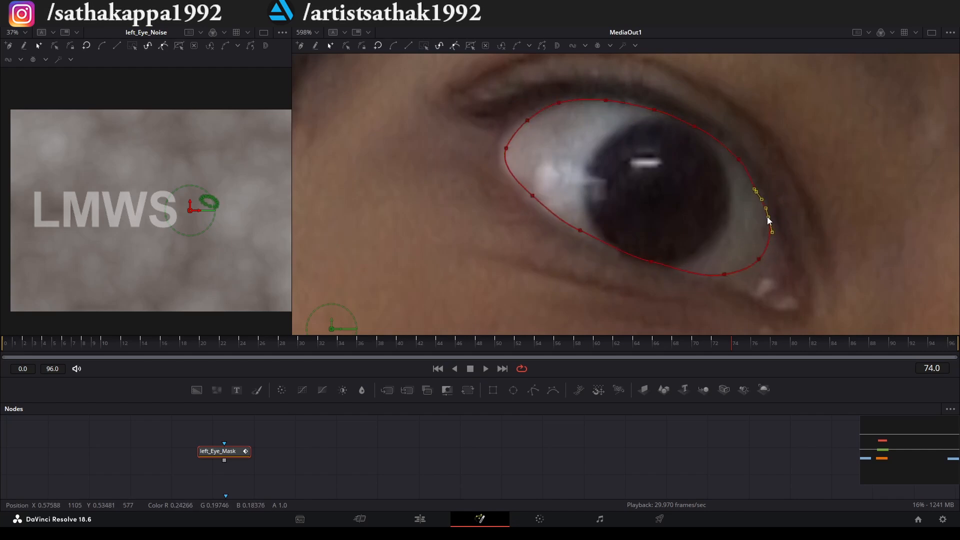
Step: Move the whole mask onto the eye at frame 76 and adjust its lid points
drag(473, 84, 810, 302)
click(751, 345)
drag(724, 275, 769, 277)
click(697, 264)
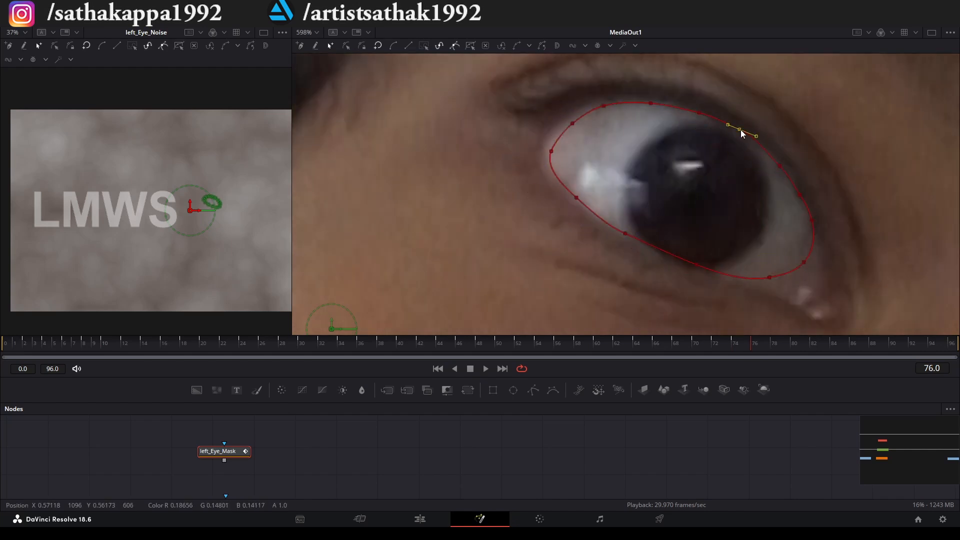
Step: Shift the mask onto the eye at frame 78 and reshape its lower-lid, inner-corner and upper-lid points to the tilted outline
drag(503, 78, 845, 306)
click(770, 344)
drag(780, 166, 628, 140)
drag(618, 252, 617, 255)
drag(544, 238, 540, 243)
drag(617, 255, 613, 272)
drag(652, 236, 663, 250)
drag(714, 115, 620, 182)
drag(627, 140, 621, 141)
drag(621, 80, 536, 116)
drag(547, 87, 544, 89)
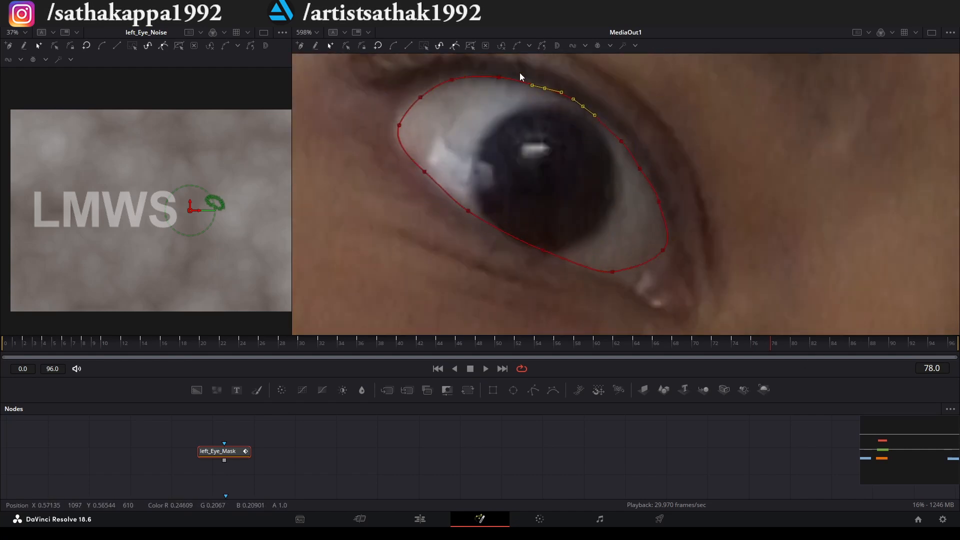
drag(427, 173, 429, 171)
Step: Align the mask with the eye at frame 80 and raise its upper-lid points on the outer side
drag(380, 303, 726, 67)
click(790, 345)
drag(663, 250, 695, 265)
drag(503, 75, 416, 154)
drag(483, 98, 478, 95)
drag(530, 96, 530, 93)
Step: Reposition the whole mask over the eye at frame 82 and reshape the upper-lid points from the outer to the inner corner
drag(390, 302, 725, 70)
click(810, 344)
drag(675, 269, 706, 286)
drag(530, 82, 435, 167)
drag(480, 128, 475, 122)
drag(560, 111, 559, 106)
drag(607, 121, 607, 120)
drag(657, 208, 615, 178)
drag(695, 157, 645, 220)
drag(670, 204, 668, 204)
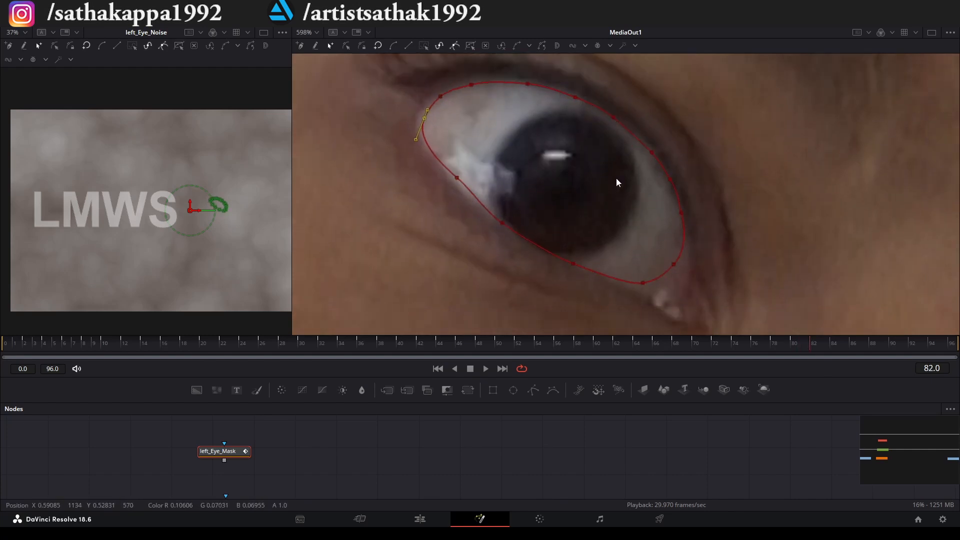
Step: Align the mask with the eye at frames 84, 86 and 88
drag(380, 295, 715, 60)
click(829, 344)
drag(663, 256, 415, 70)
click(850, 345)
click(869, 344)
click(465, 220)
Step: Align the mask with the eye at frames 90, 92, 94 and 96, refining the upper-lid points at frame 96
click(889, 344)
drag(702, 276, 632, 281)
click(909, 344)
click(929, 344)
click(949, 345)
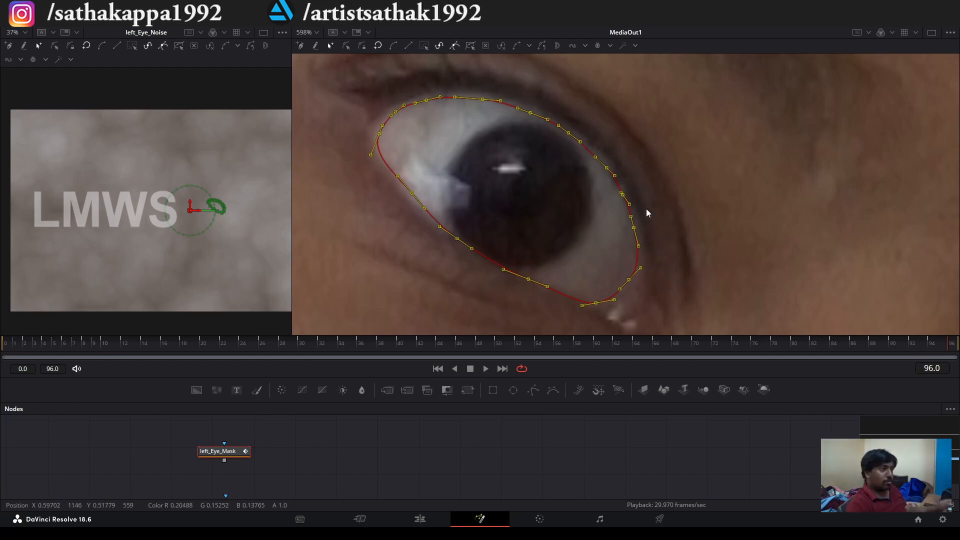
click(706, 153)
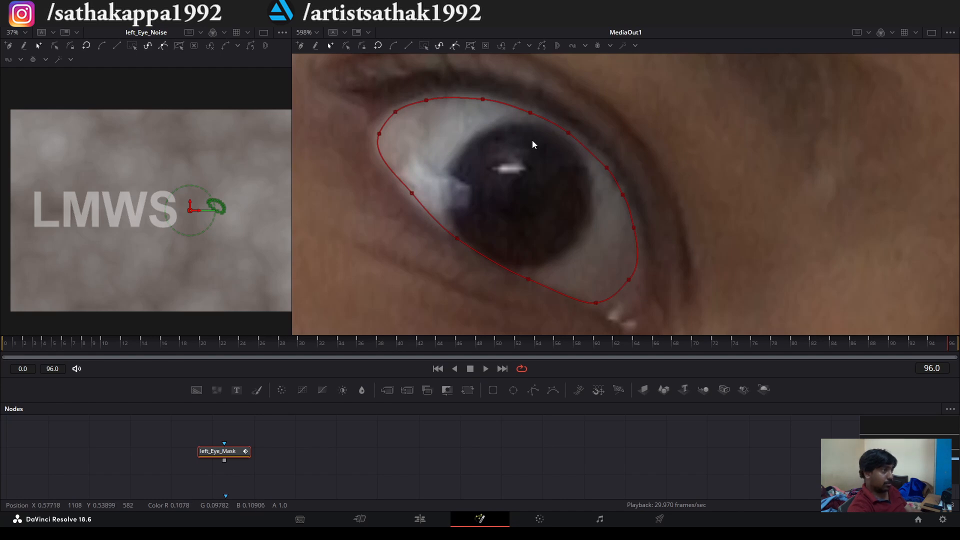
drag(472, 91, 531, 115)
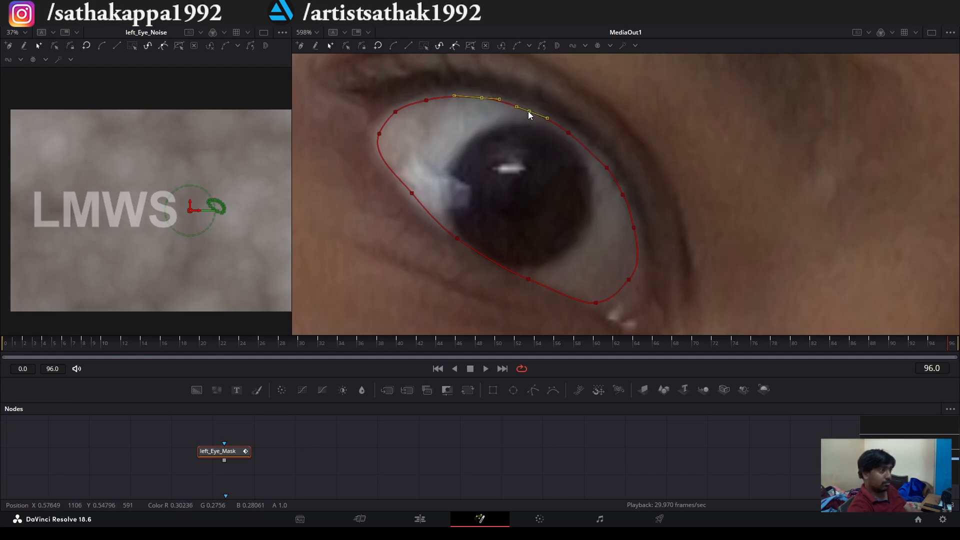
Step: Enlarge the node graph area and place the left_Eye_Mask node above left_Eye_Noise
scroll(593, 138, down, 5)
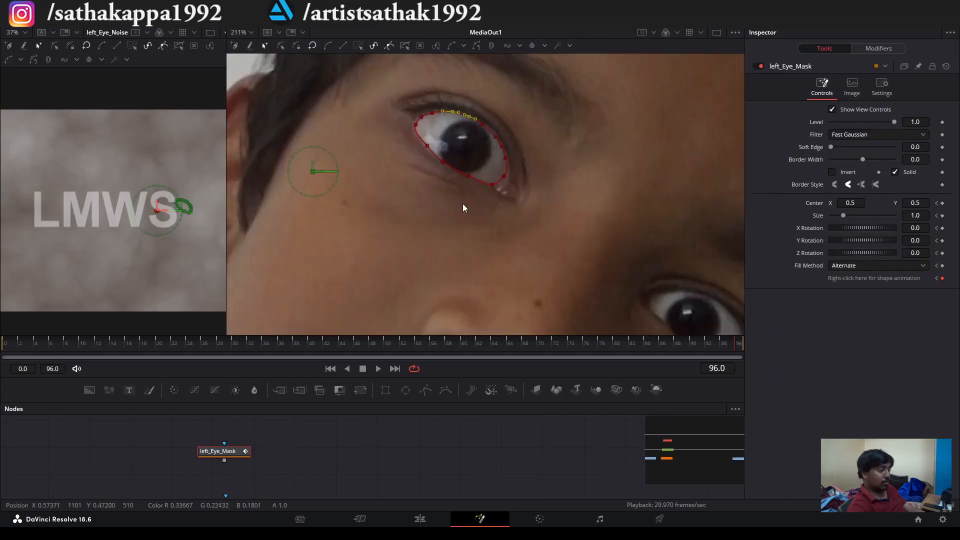
scroll(275, 480, down, 3)
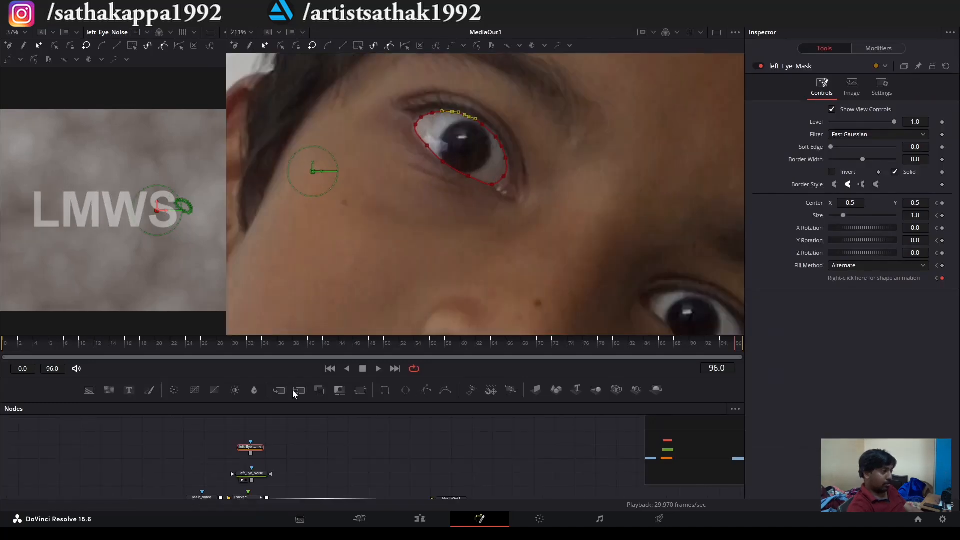
drag(293, 377, 293, 248)
scroll(258, 335, up, 3)
drag(259, 333, 261, 364)
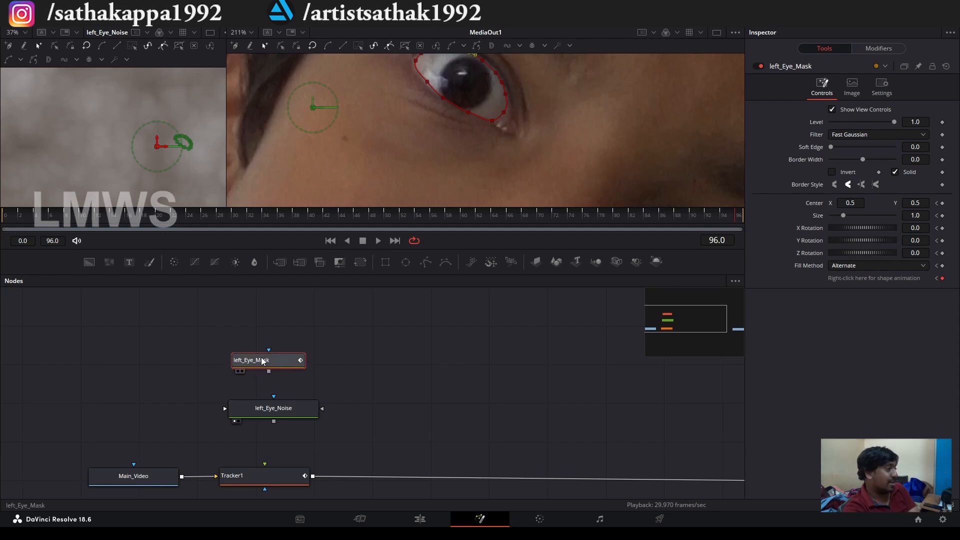
drag(262, 364, 255, 352)
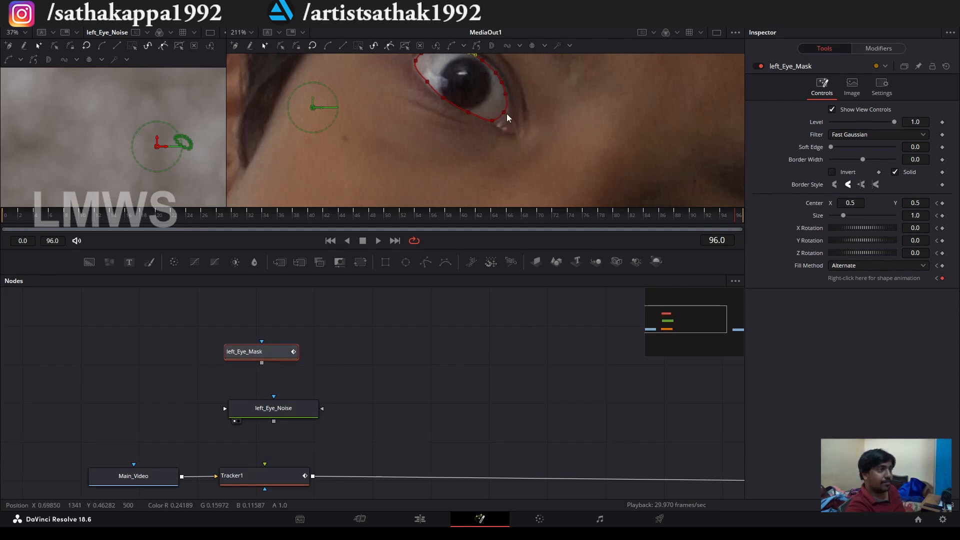
Step: View left_Eye_Mask on its own, set its Soft Edge to 0.0016 and lock the node
scroll(486, 99, up, 4)
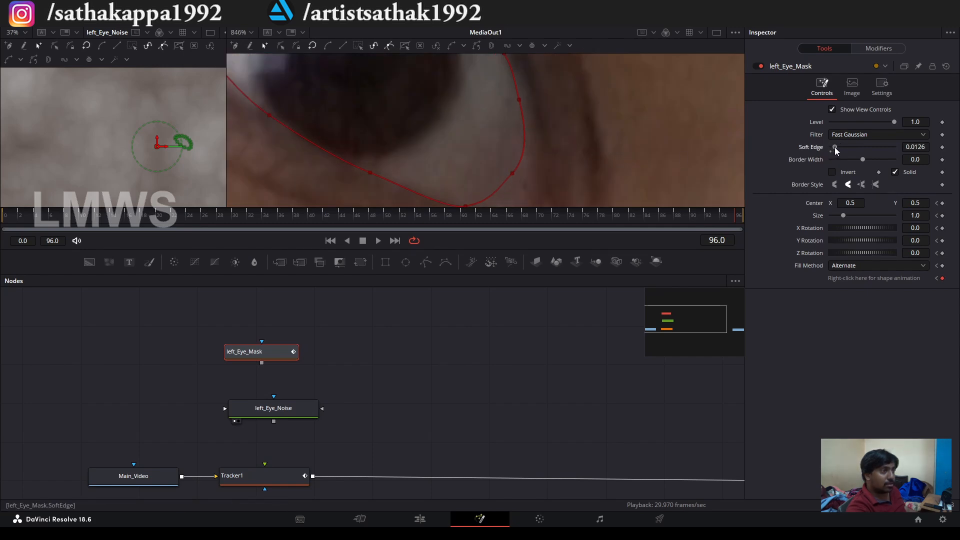
click(231, 363)
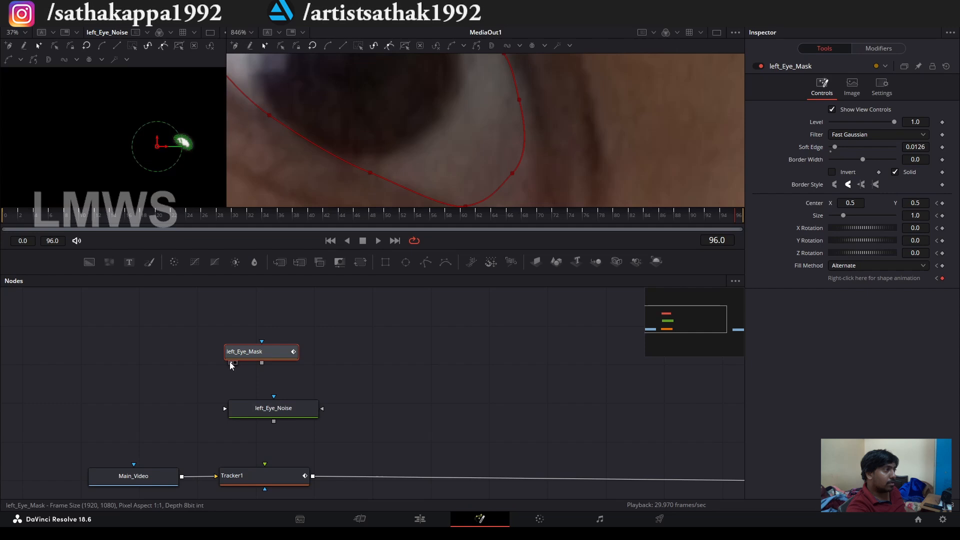
drag(834, 150, 832, 152)
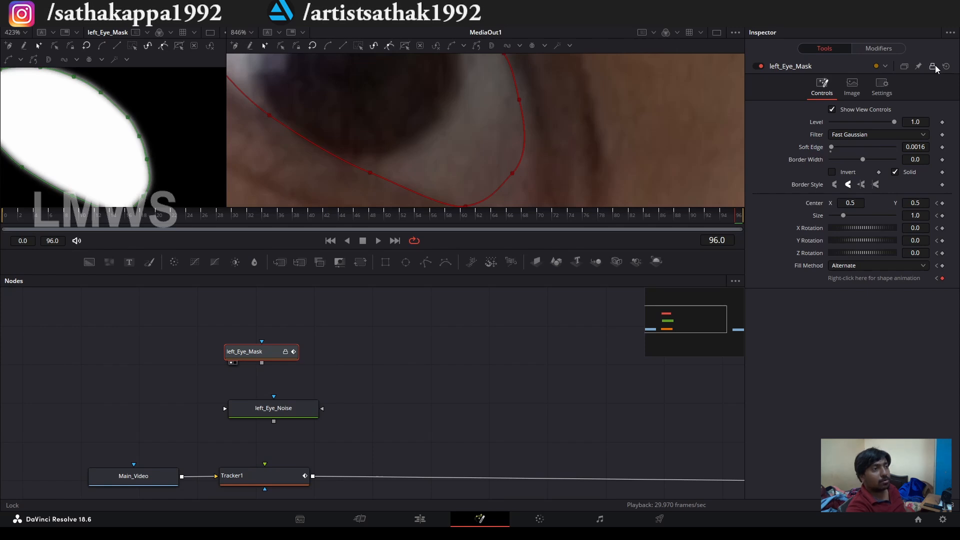
scroll(440, 129, down, 1)
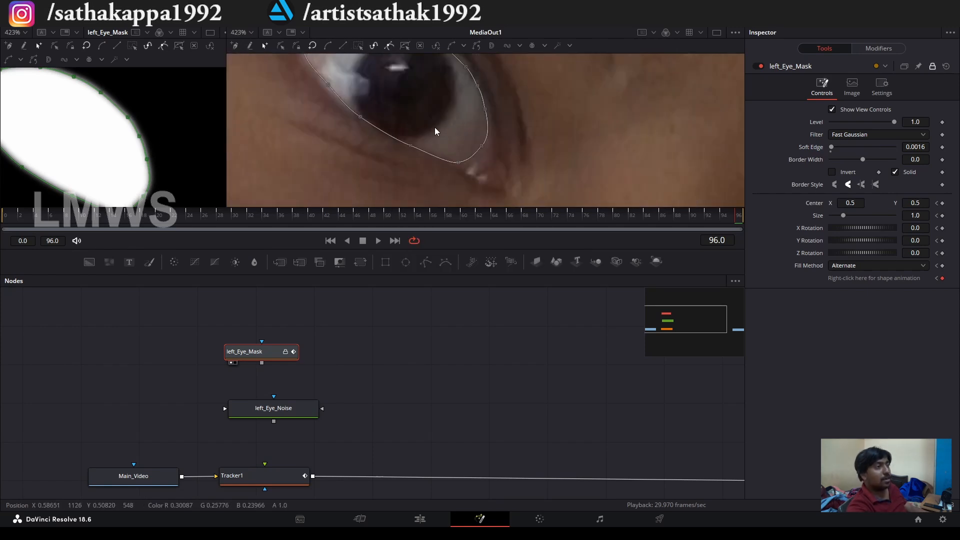
scroll(180, 146, down, 2)
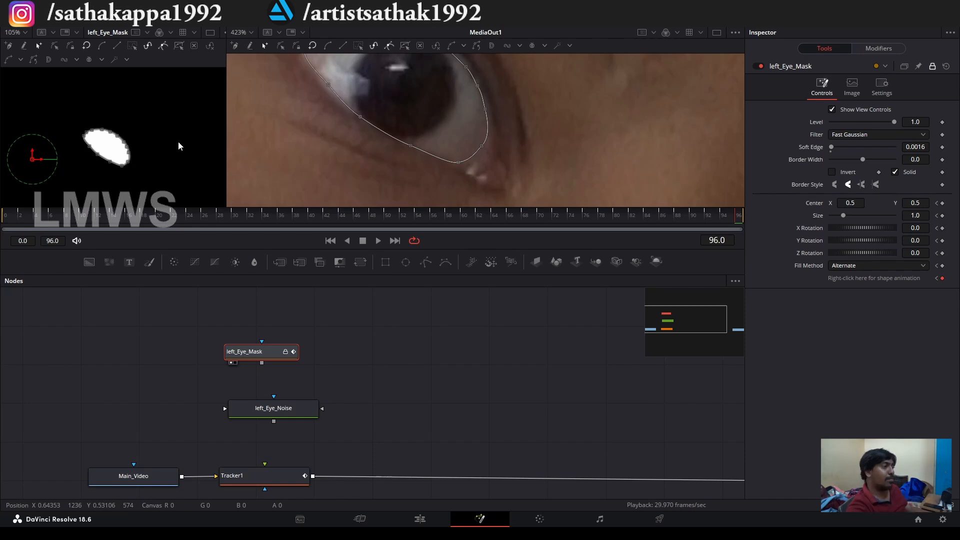
scroll(303, 347, down, 1)
scroll(290, 374, up, 1)
Step: Try left_Eye_Mask as the effect mask of Main_Video, play back the clip, and undo the connection
drag(283, 354, 141, 445)
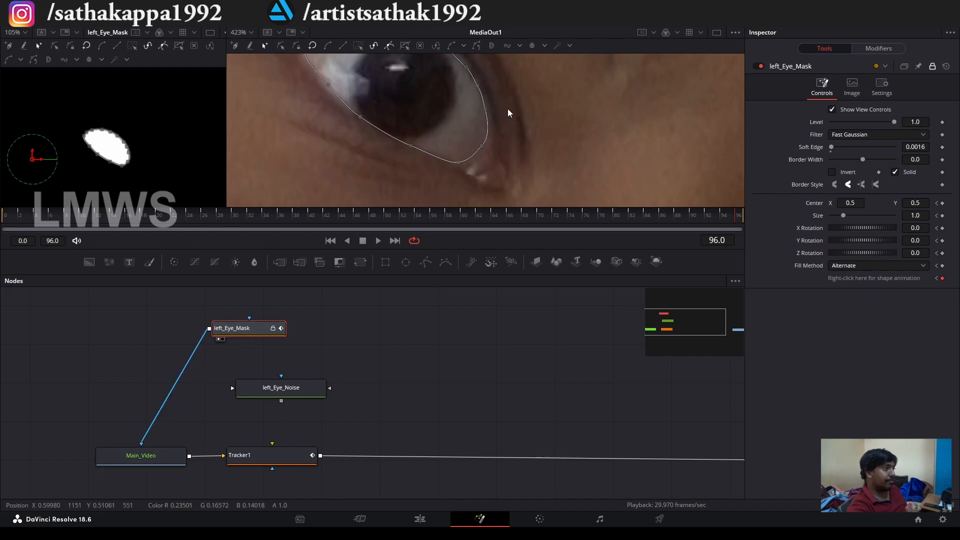
key(space)
scroll(490, 112, down, 1)
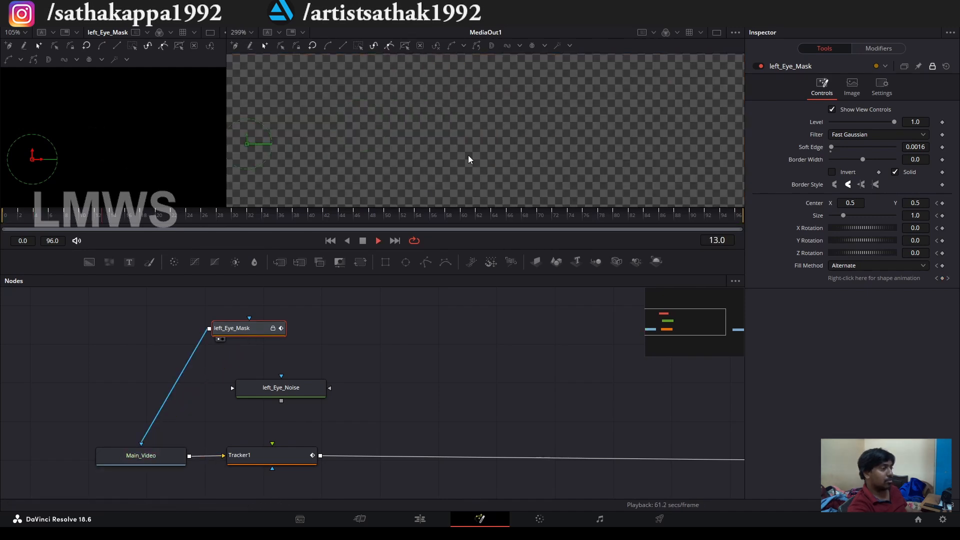
scroll(474, 152, down, 4)
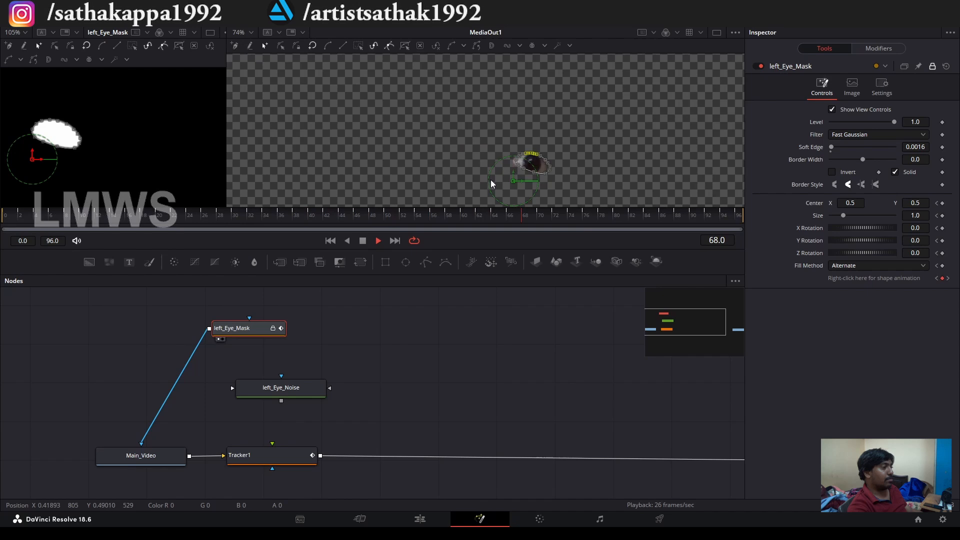
scroll(592, 178, up, 4)
key(ctrl+z)
Step: Arrange the nodes and connect left_Eye_Noise to the foreground input of Tracker1
drag(318, 405, 235, 396)
drag(187, 334, 281, 317)
drag(214, 402, 218, 447)
scroll(423, 155, down, 7)
drag(208, 455, 206, 453)
mouse_move(236, 397)
mouse_down()
mouse_move(234, 379)
mouse_move(230, 395)
mouse_up()
scroll(419, 135, up, 3)
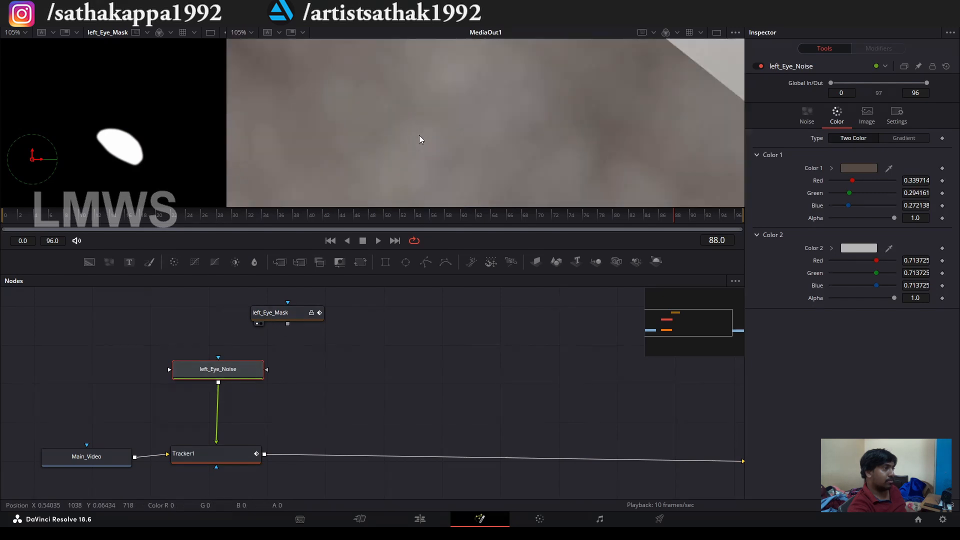
Step: Connect left_Eye_Mask to the effect mask input of Tracker1 and place the mask node beneath the tracker
scroll(419, 135, down, 3)
drag(456, 379, 212, 462)
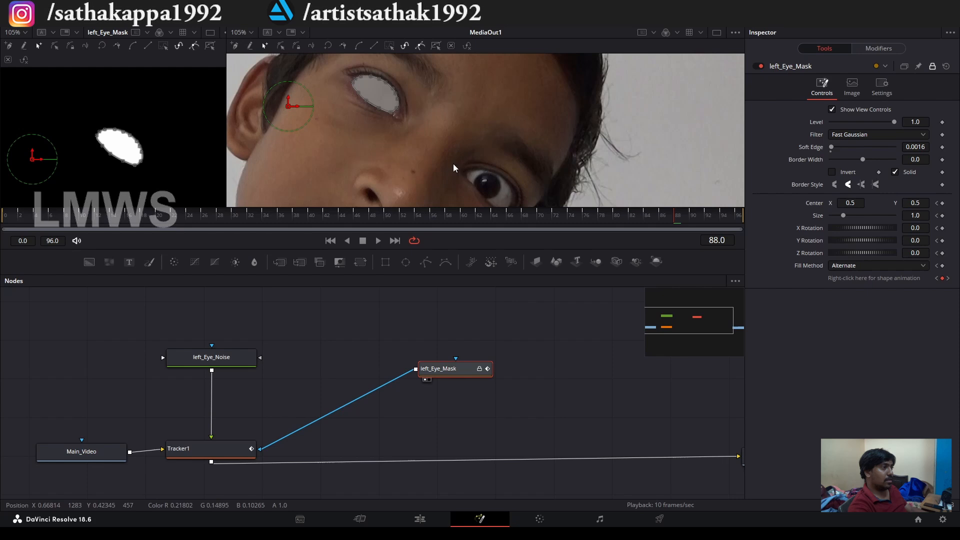
click(243, 450)
drag(448, 371, 210, 489)
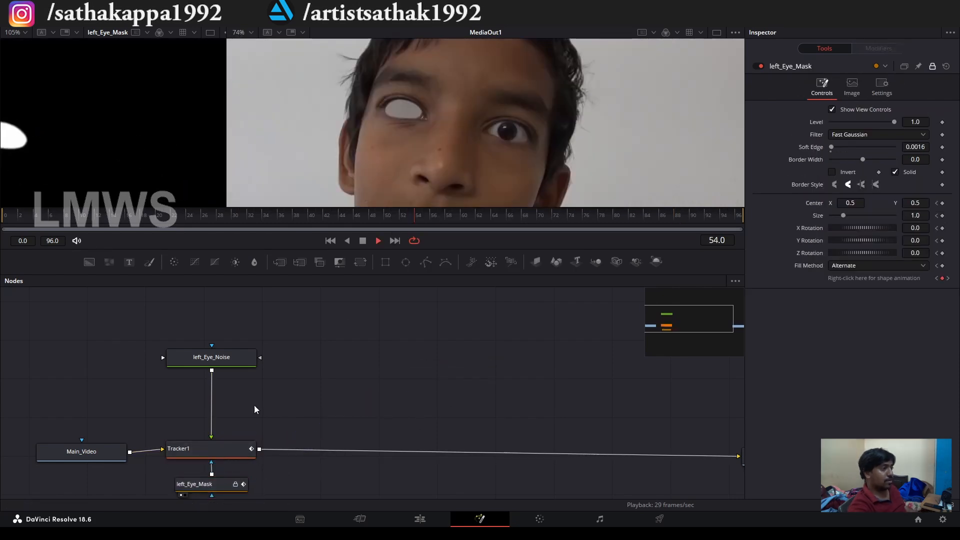
Step: Check the Tracker1 operation settings, view left_Eye_Noise on its own, and examine the masked eye
click(200, 449)
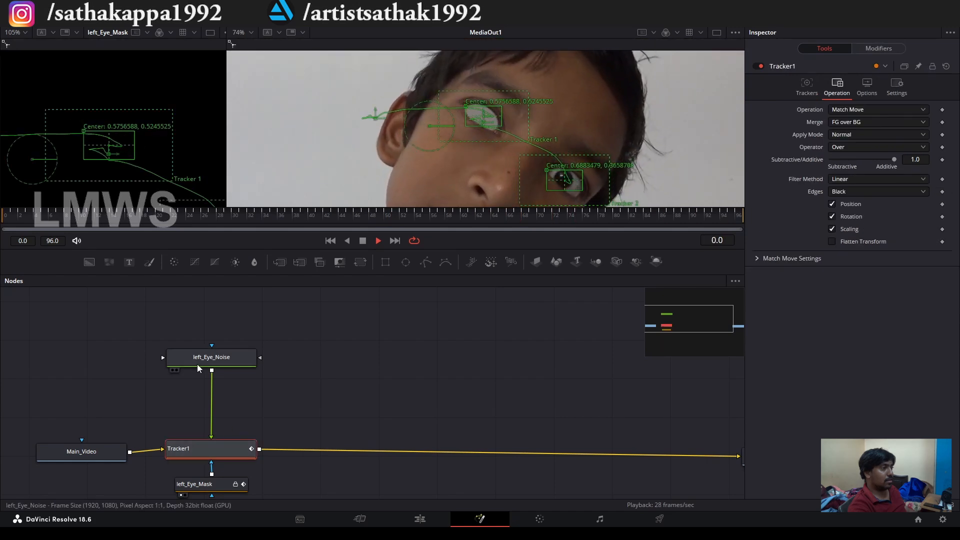
click(200, 368)
scroll(346, 125, up, 4)
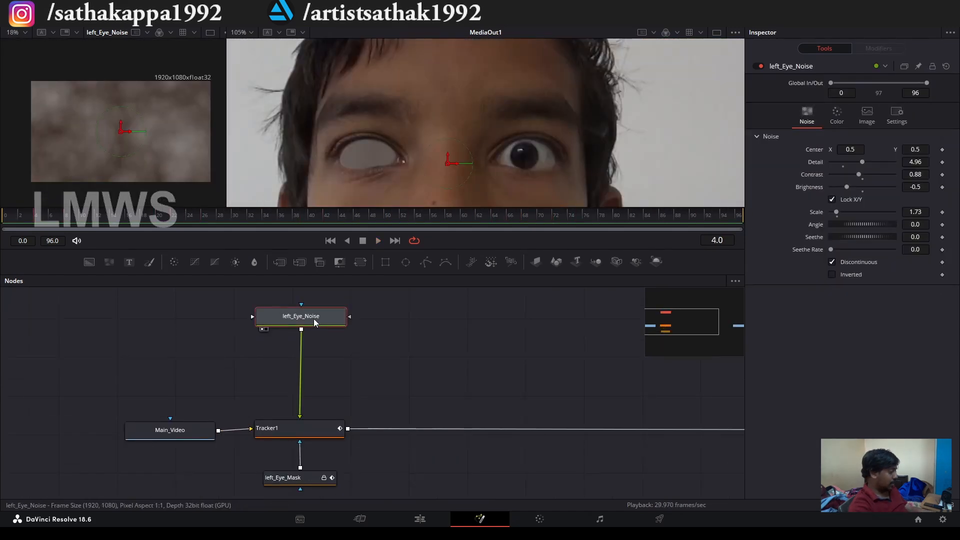
key(shift+space)
text(trans)
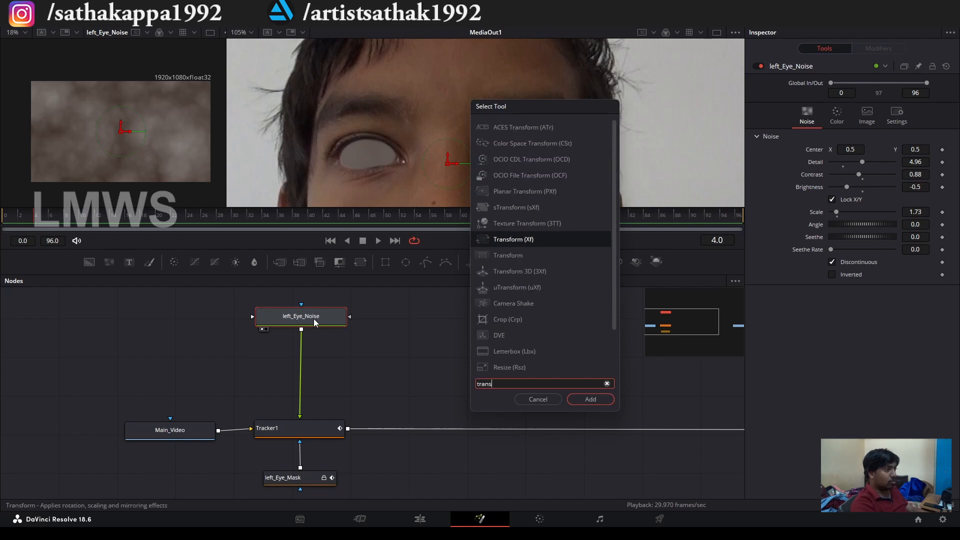
key(Down)
key(Return)
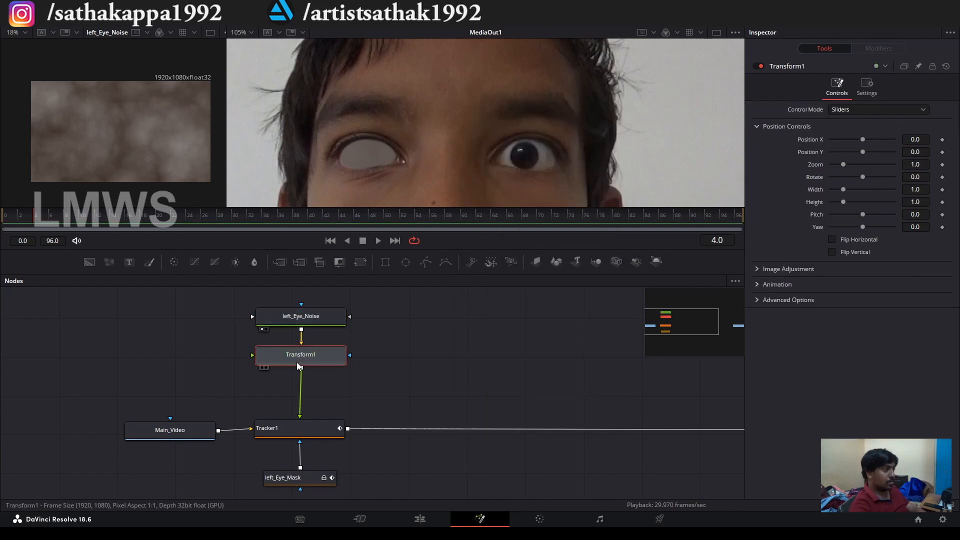
key(ctrl+z)
Step: Insert a Transform (Xf) node after left_Eye_Noise, with separate X Size 0.25 and Y Size 0.23 instead of Use Size and Aspect
key(shift+space)
text(trans)
key(Return)
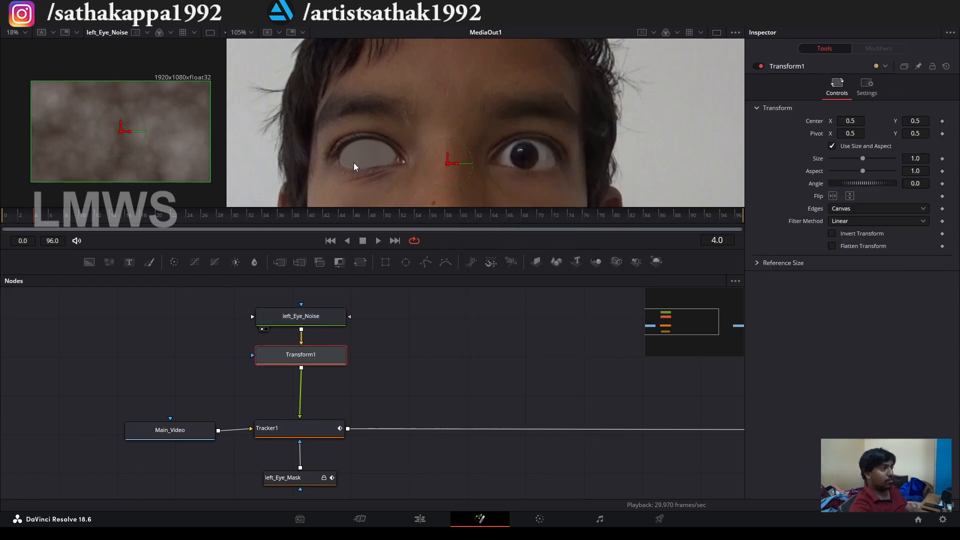
mouse_move(311, 316)
mouse_down()
mouse_move(310, 306)
mouse_move(311, 315)
mouse_up()
click(320, 357)
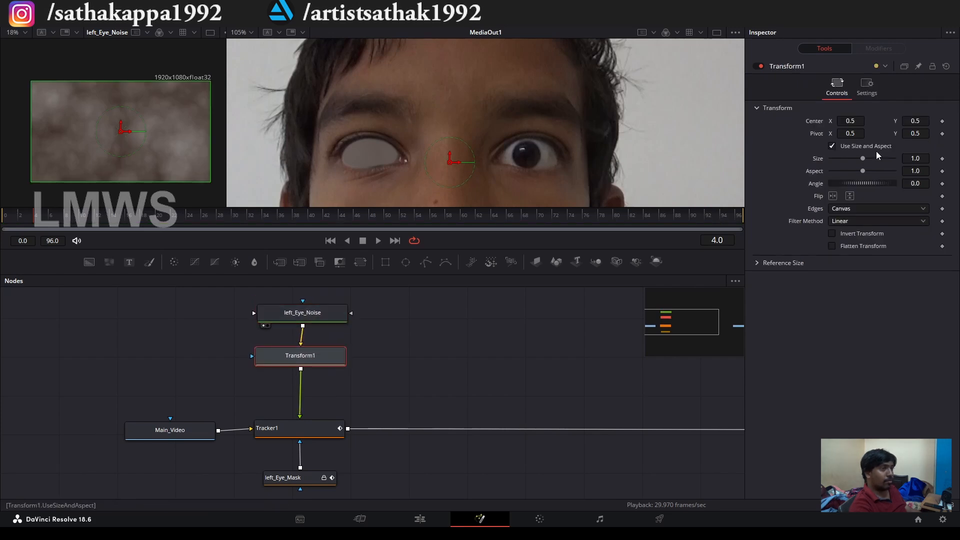
drag(864, 159, 839, 189)
Step: Disable the Transform node to compare the eye's noise texture without the scaling
scroll(353, 131, up, 4)
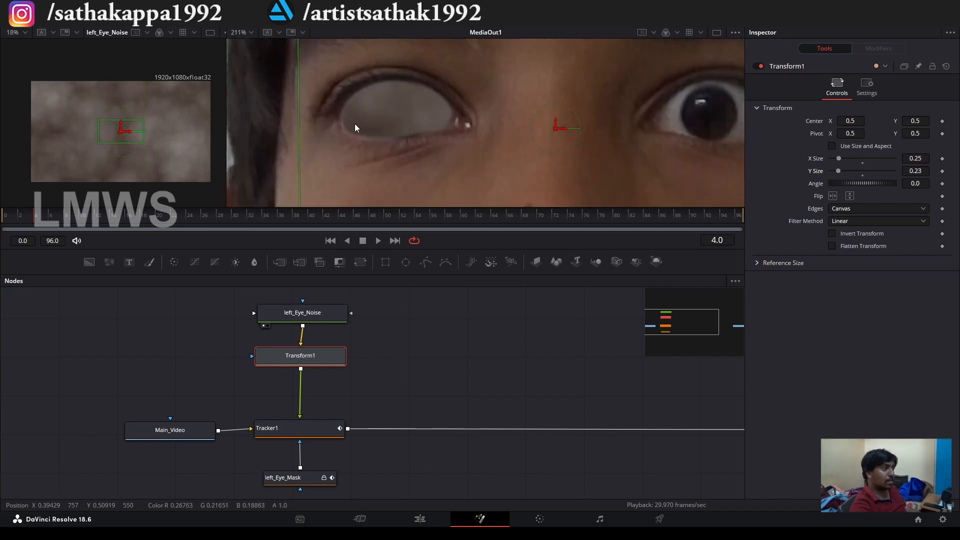
scroll(353, 131, up, 2)
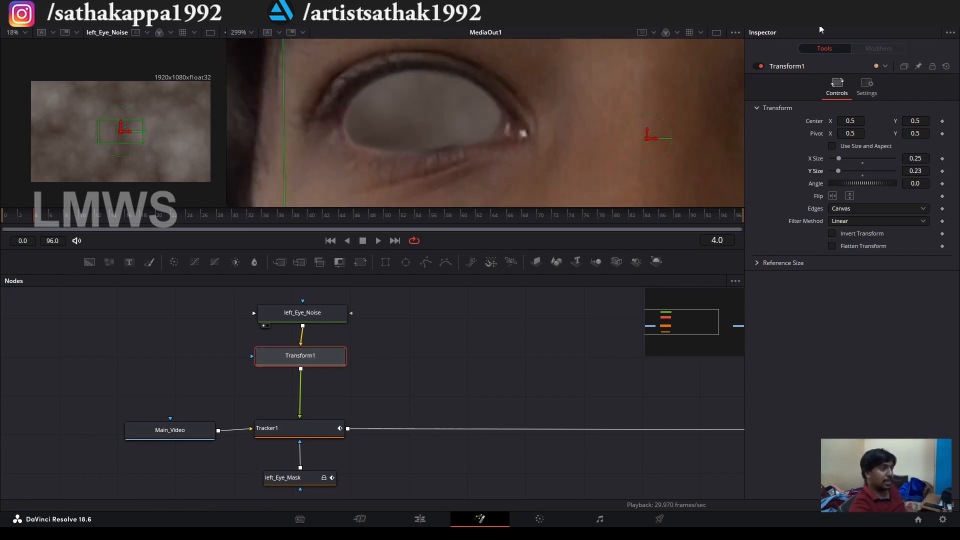
click(760, 67)
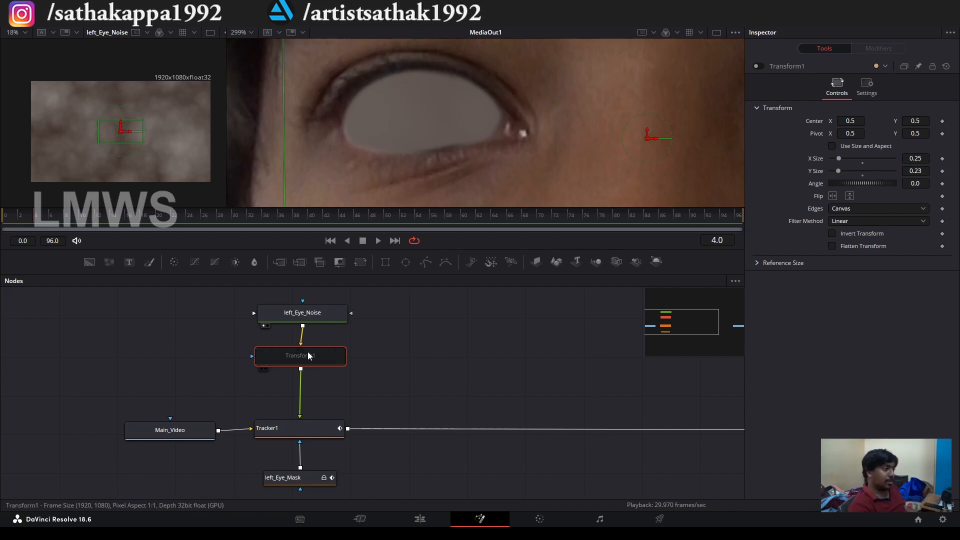
Step: Re-enable the Transform node with Y Size 0.25 and move its center onto the masked eye, about X 0.424, Y 0.514
key(ctrl+p)
drag(844, 171, 839, 158)
scroll(496, 118, down, 3)
drag(573, 128, 461, 114)
scroll(476, 119, up, 3)
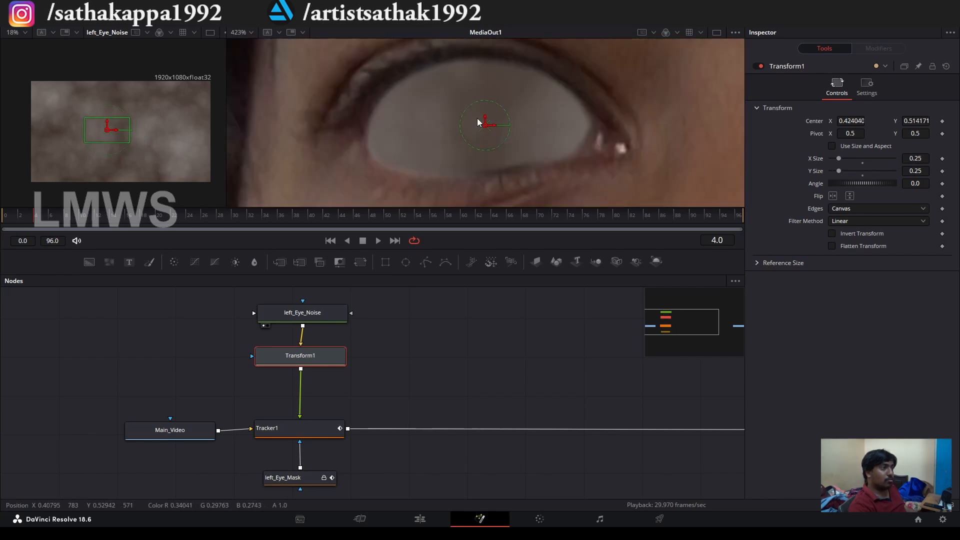
Step: Set the noise Transform's X Size to 0.27 and Y Size to 0.23, and rotate it to an angle of 73
scroll(477, 120, down, 2)
drag(839, 160, 838, 171)
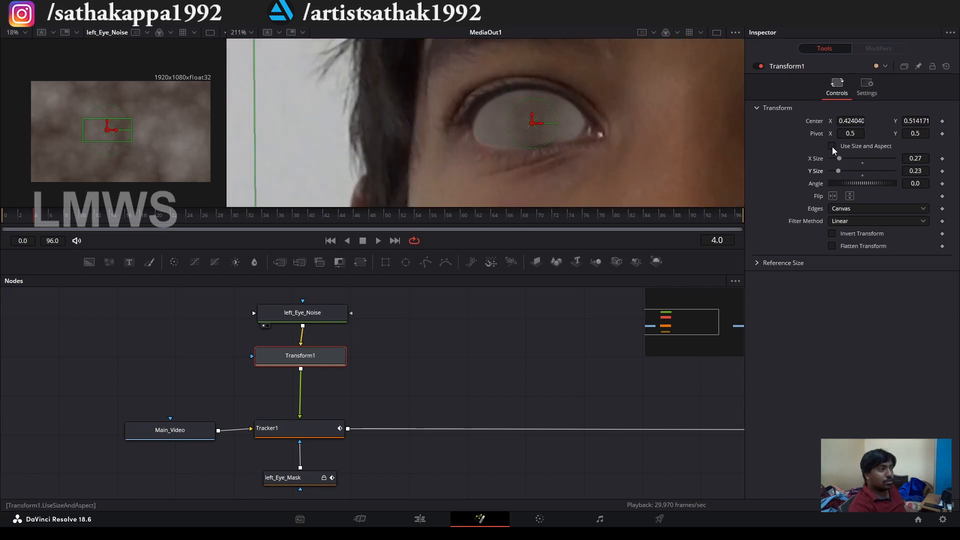
mouse_move(856, 183)
mouse_down()
mouse_move(866, 190)
mouse_move(845, 185)
mouse_up()
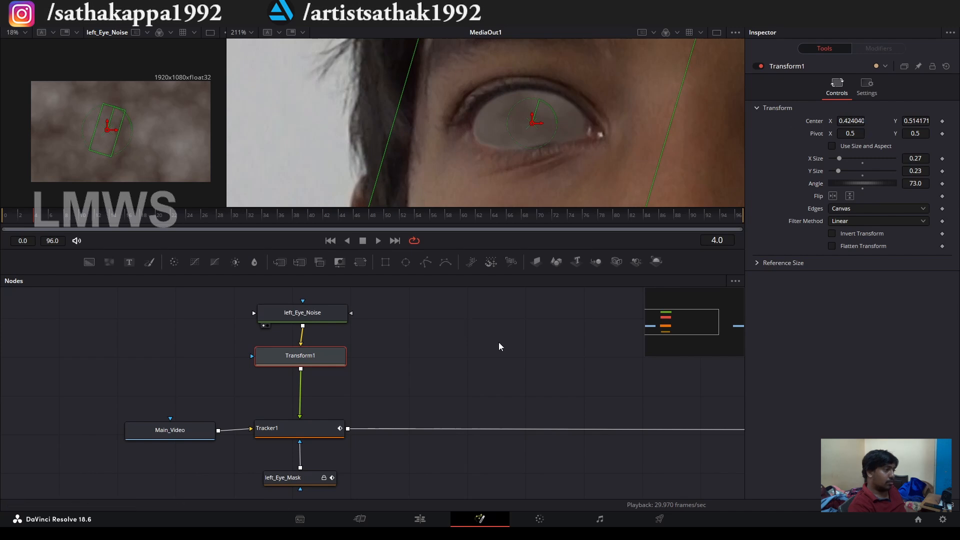
Step: Lighten Color 1 of left_Eye_Noise to a brighter grey-brown, about #76675f
mouse_move(306, 485)
mouse_down()
mouse_move(300, 450)
mouse_move(298, 471)
mouse_up()
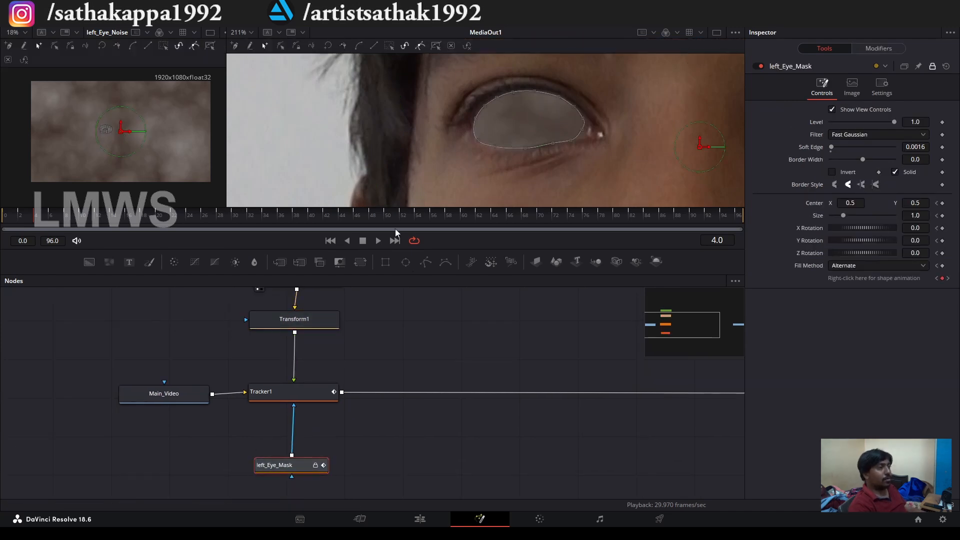
scroll(310, 345, up, 3)
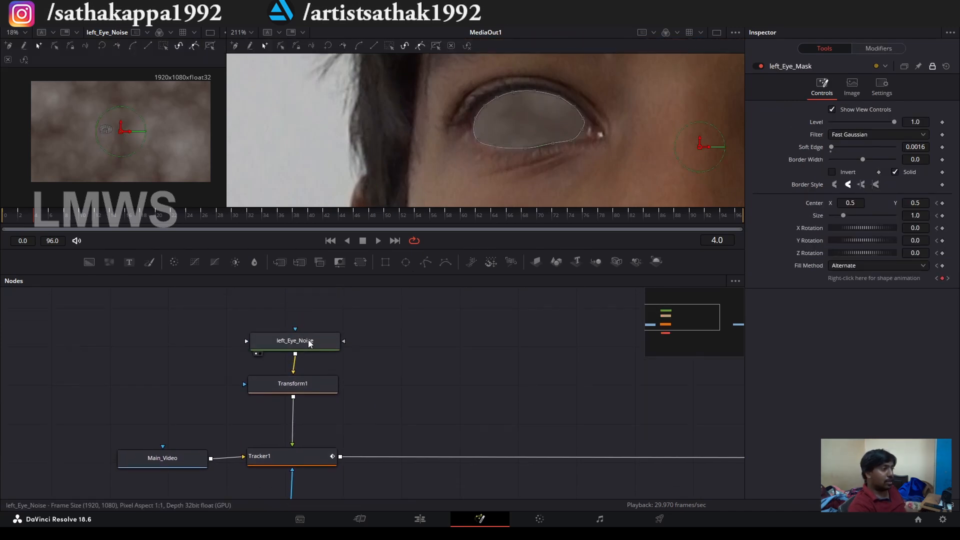
click(310, 346)
click(834, 115)
click(857, 168)
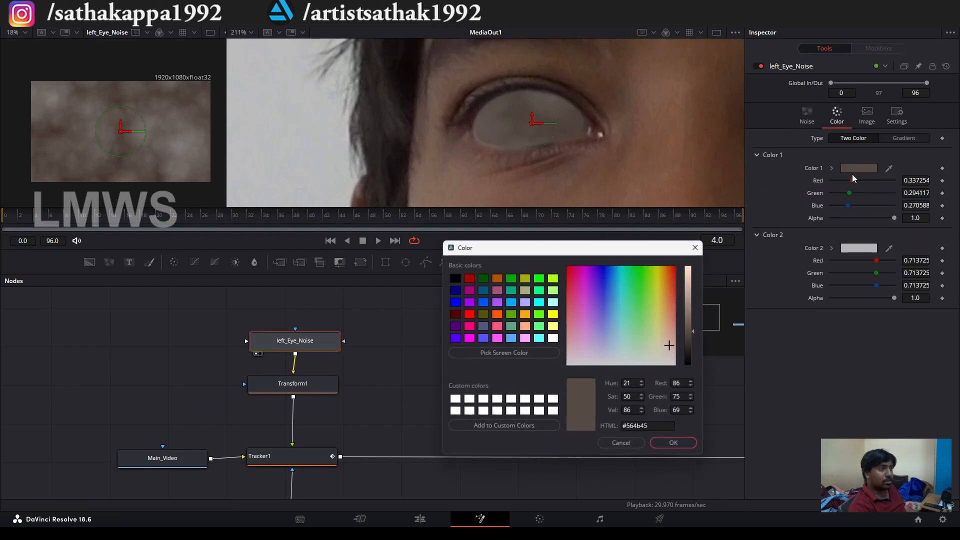
drag(697, 328, 695, 314)
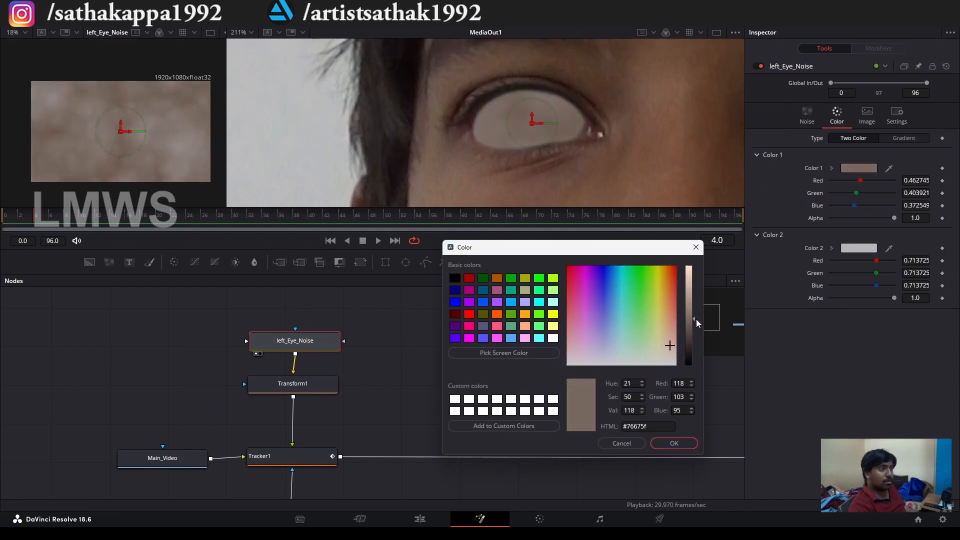
click(675, 443)
Step: Adjust the noise settings of left_Eye_Noise to give the texture stronger light and dark patches
click(807, 116)
mouse_move(857, 175)
mouse_down()
mouse_move(867, 174)
mouse_move(842, 188)
mouse_move(855, 163)
mouse_move(872, 163)
mouse_move(873, 175)
mouse_up()
scroll(591, 142, down, 6)
Step: Try the Lighten apply mode on Tracker1 and return it to Normal to compare the eye's reflections
drag(384, 440, 343, 370)
click(244, 391)
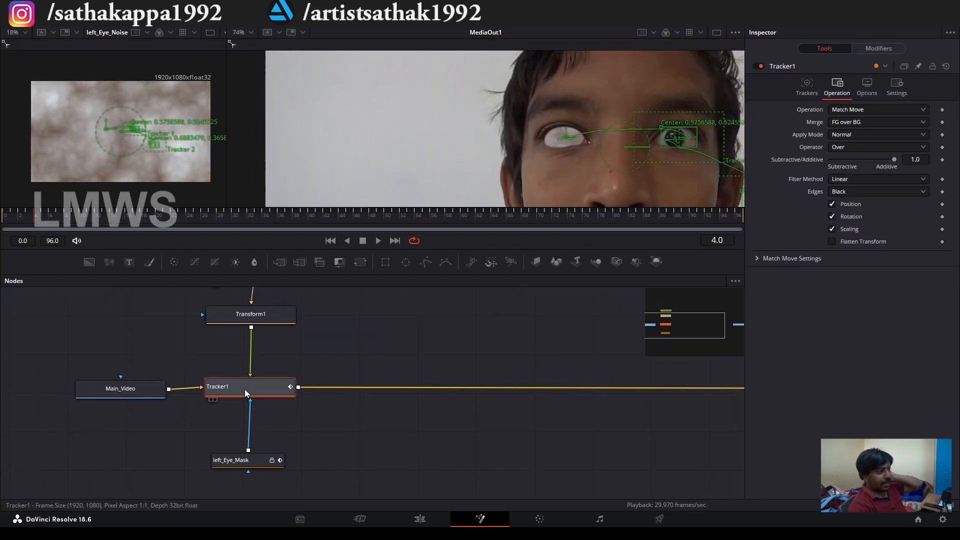
click(855, 138)
click(854, 139)
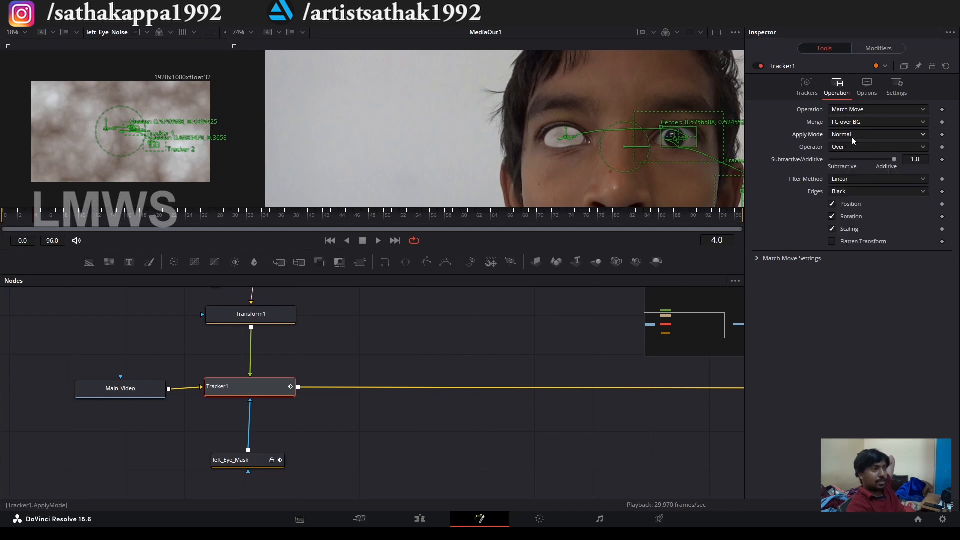
click(855, 140)
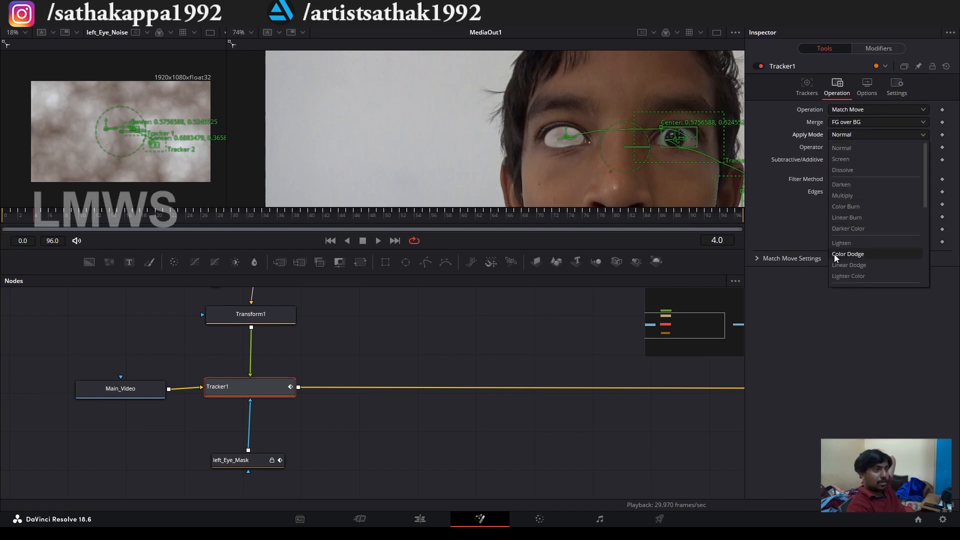
click(843, 243)
scroll(626, 173, up, 5)
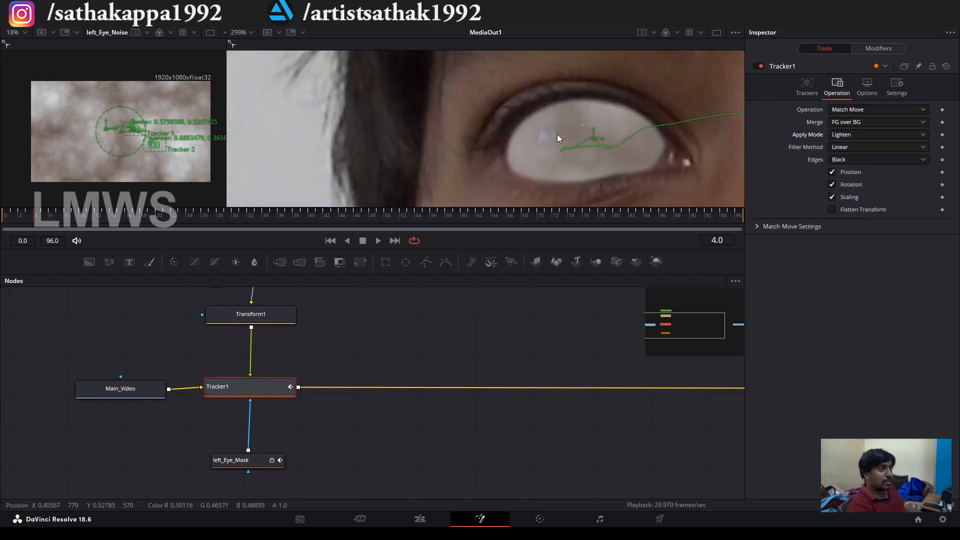
click(856, 135)
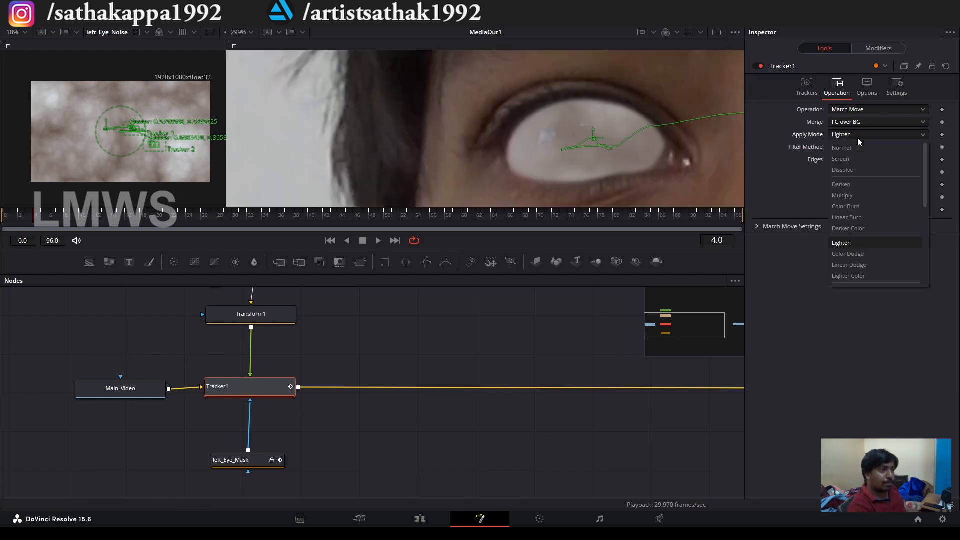
click(853, 149)
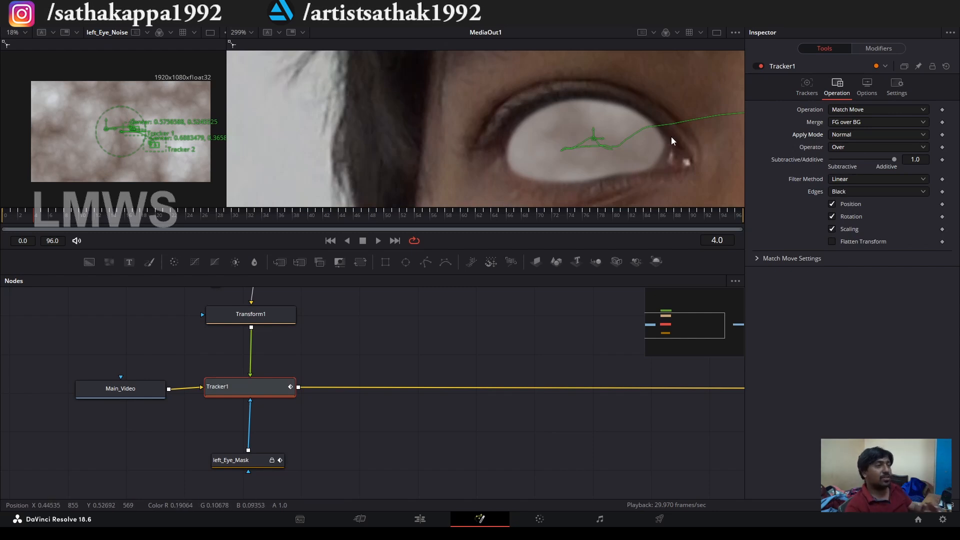
Step: View the original eye from Main_Video beside the result and set Tracker1's apply mode to Lighten
click(81, 402)
scroll(48, 162, up, 5)
scroll(48, 161, up, 3)
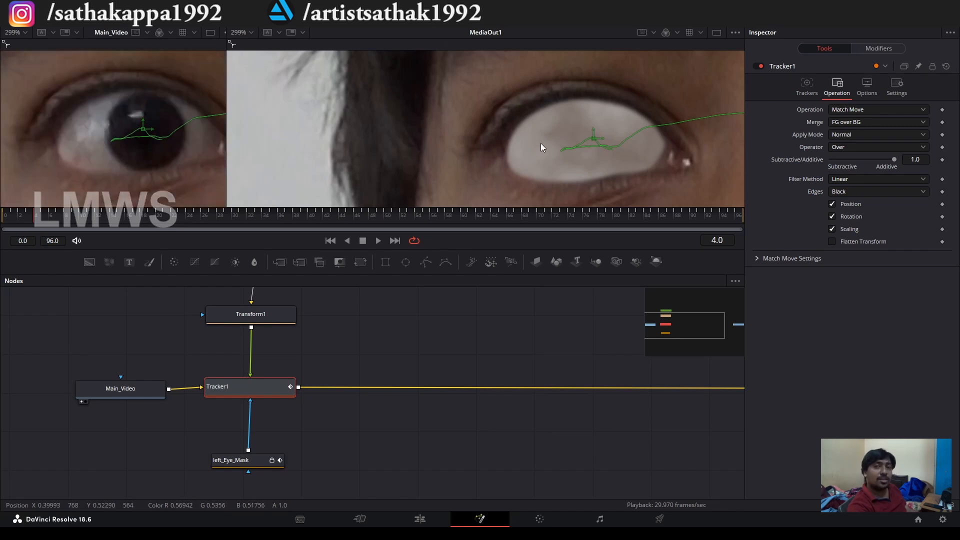
click(886, 136)
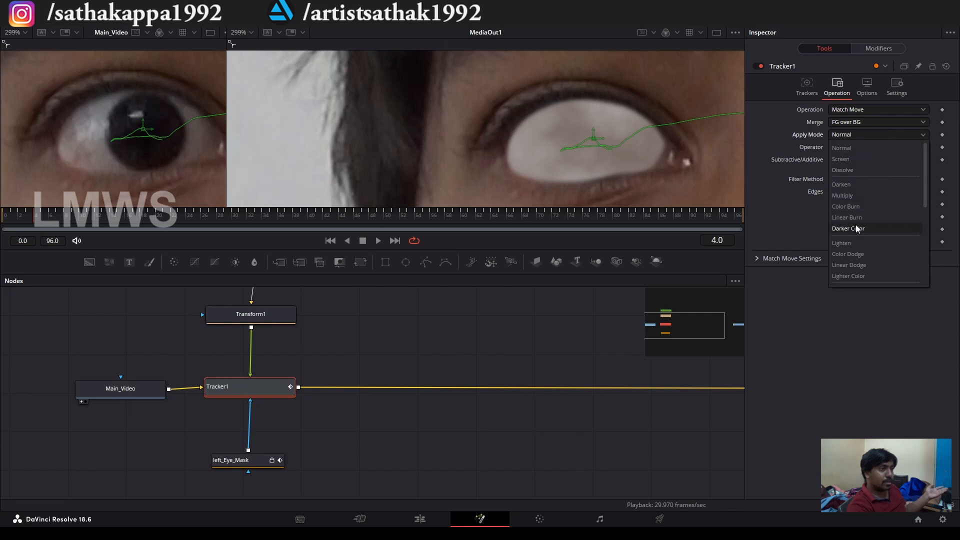
click(856, 244)
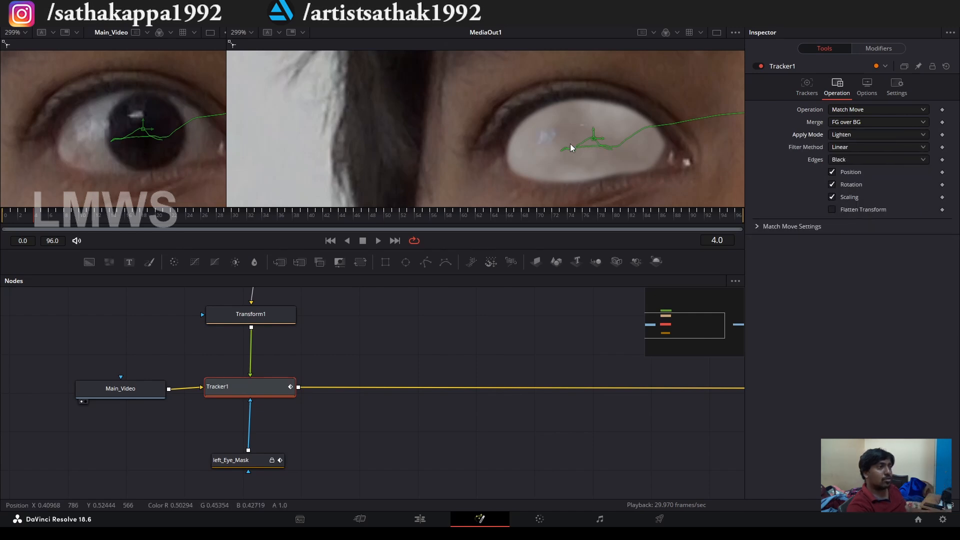
scroll(561, 140, up, 6)
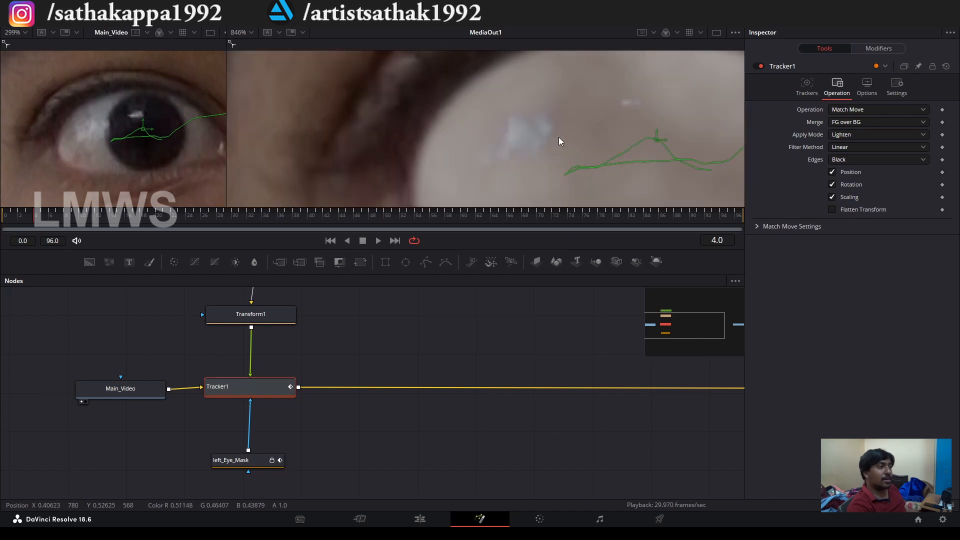
scroll(511, 143, down, 8)
scroll(529, 143, up, 2)
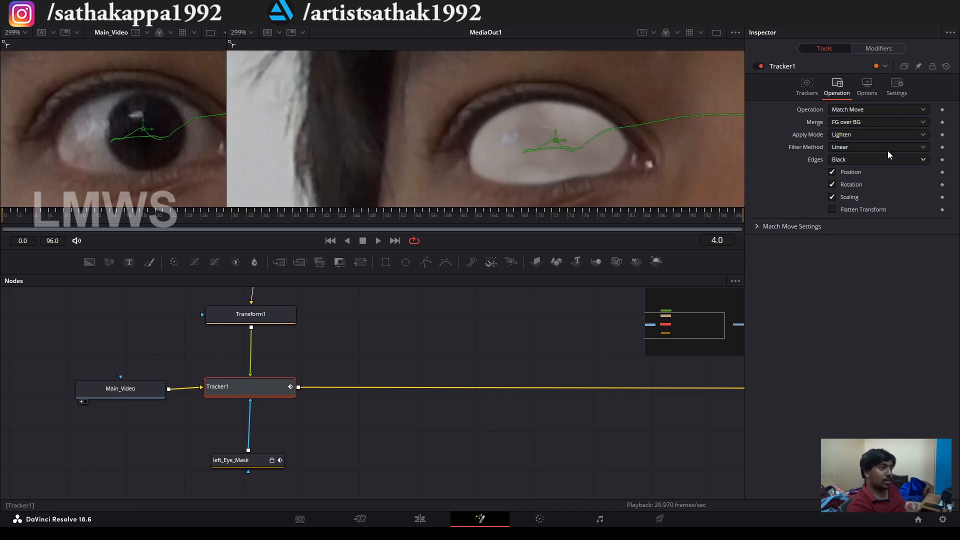
Step: Compare the Lighter Color, Color Dodge and Linear Dodge apply modes on Tracker1, then restore Lighten
click(864, 139)
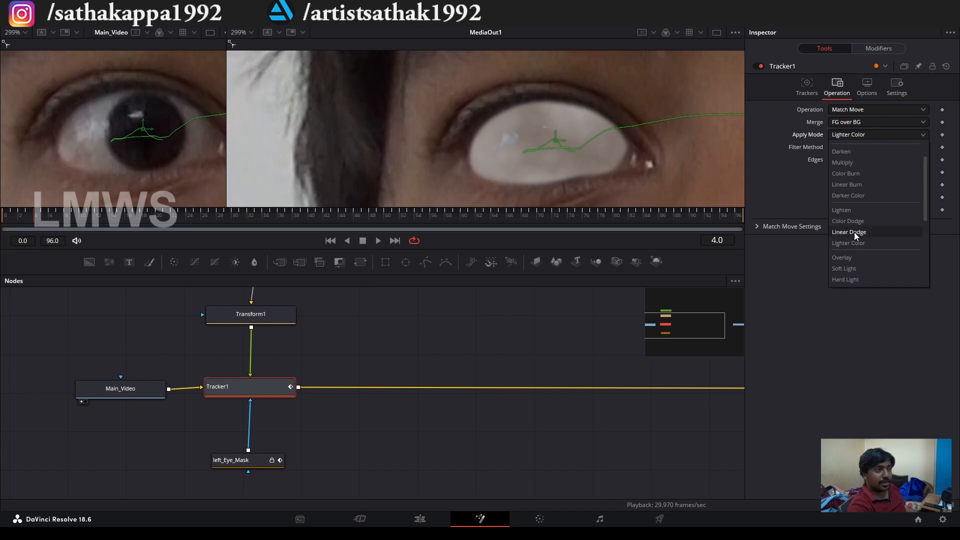
click(857, 222)
scroll(569, 154, down, 7)
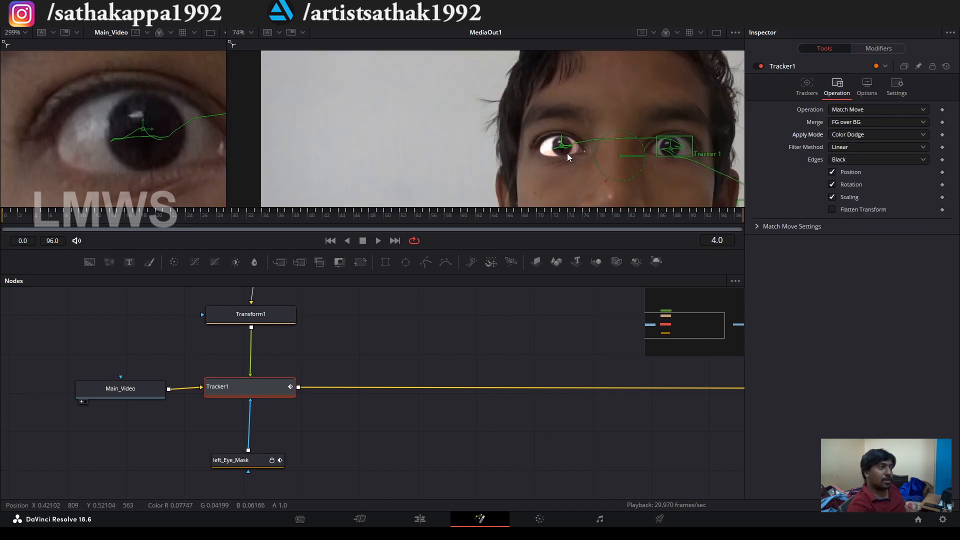
scroll(568, 154, up, 3)
click(850, 134)
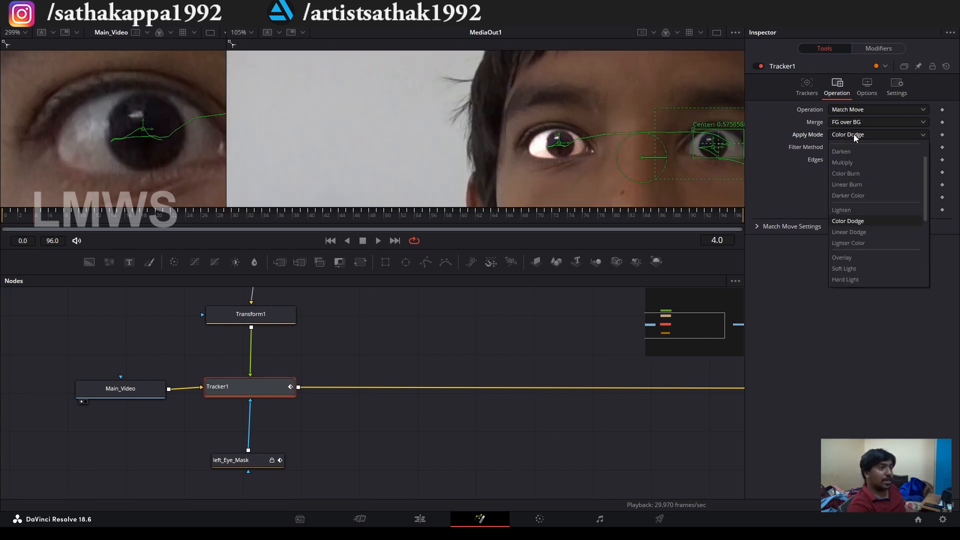
click(856, 233)
scroll(623, 160, up, 4)
scroll(628, 161, down, 3)
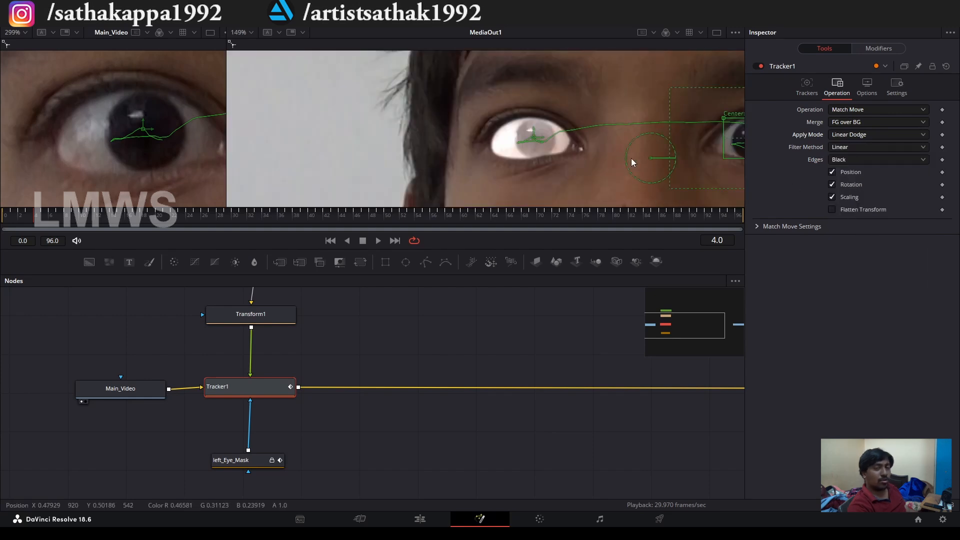
click(855, 144)
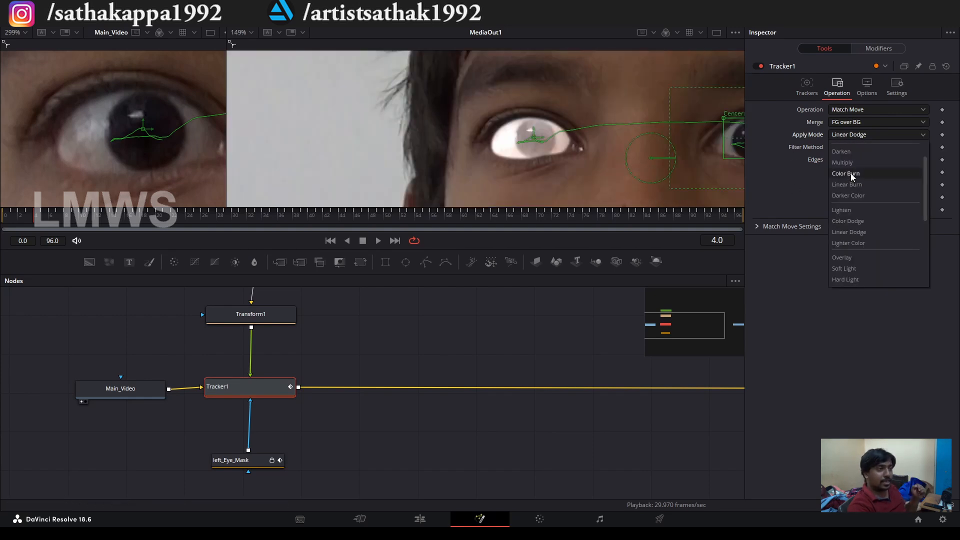
click(853, 218)
Step: View Tracker1's output and examine the eye's reflections and the left_Eye_Mask outline up close
scroll(535, 159, up, 3)
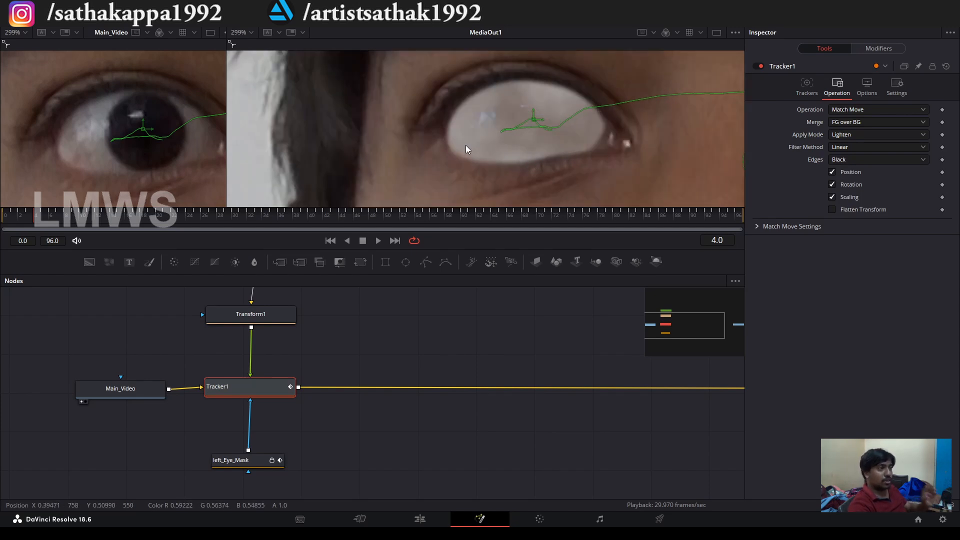
scroll(489, 121, up, 3)
scroll(439, 126, up, 3)
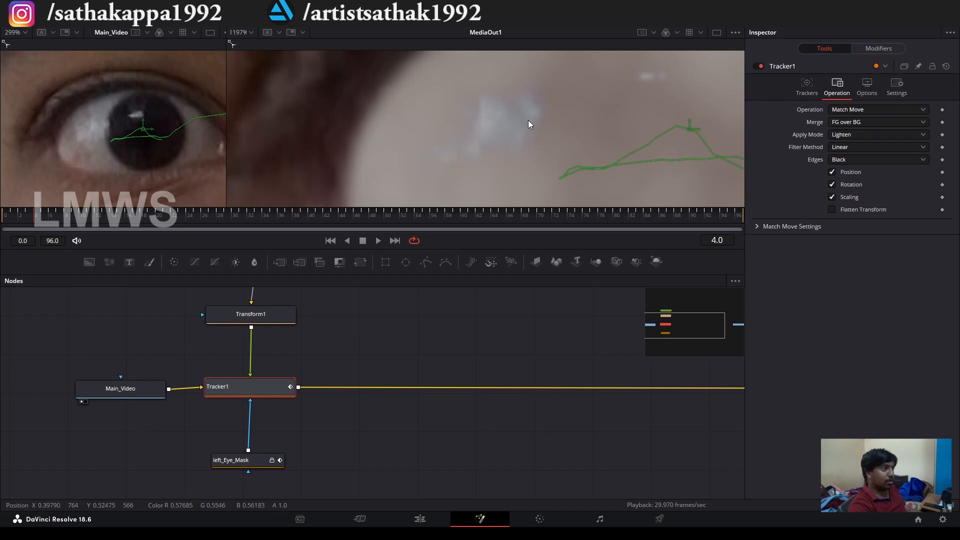
scroll(479, 125, down, 9)
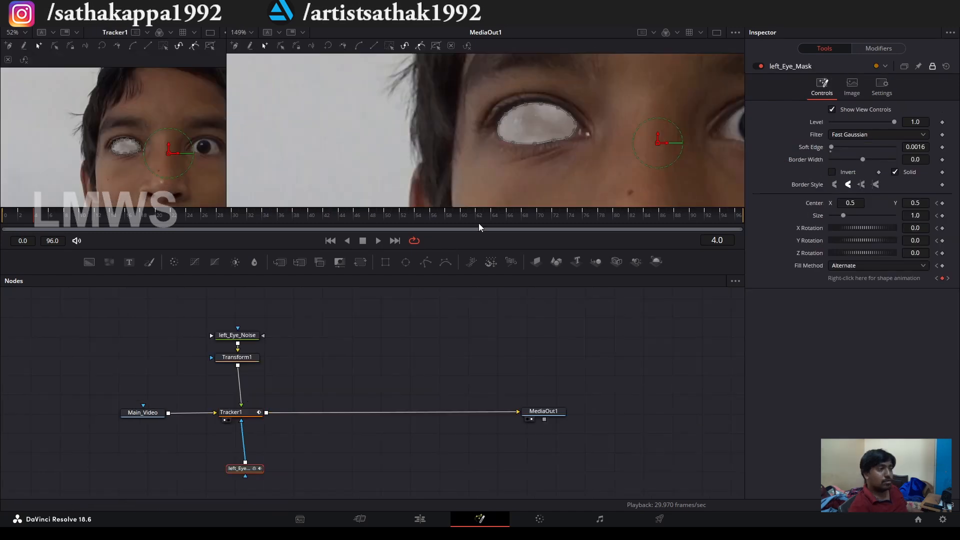
scroll(524, 126, up, 2)
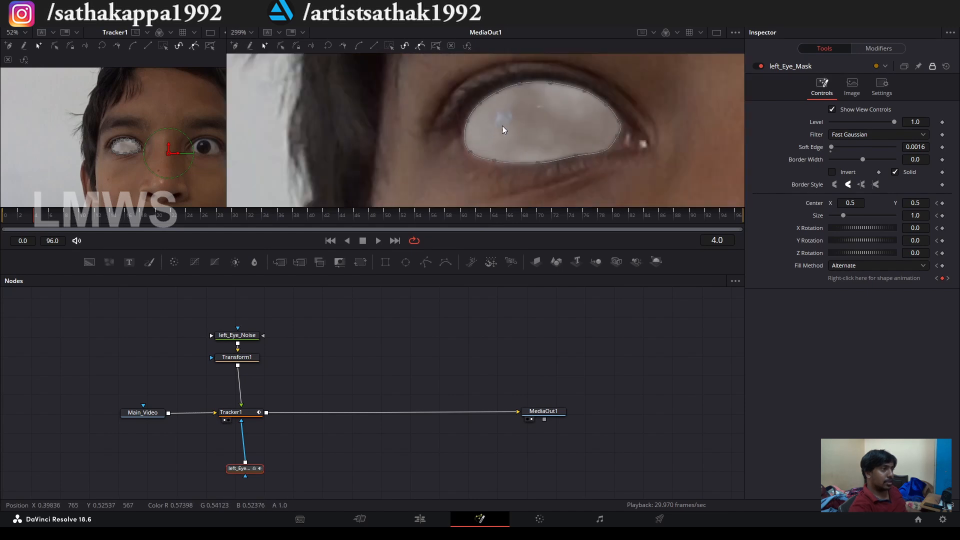
scroll(469, 139, down, 1)
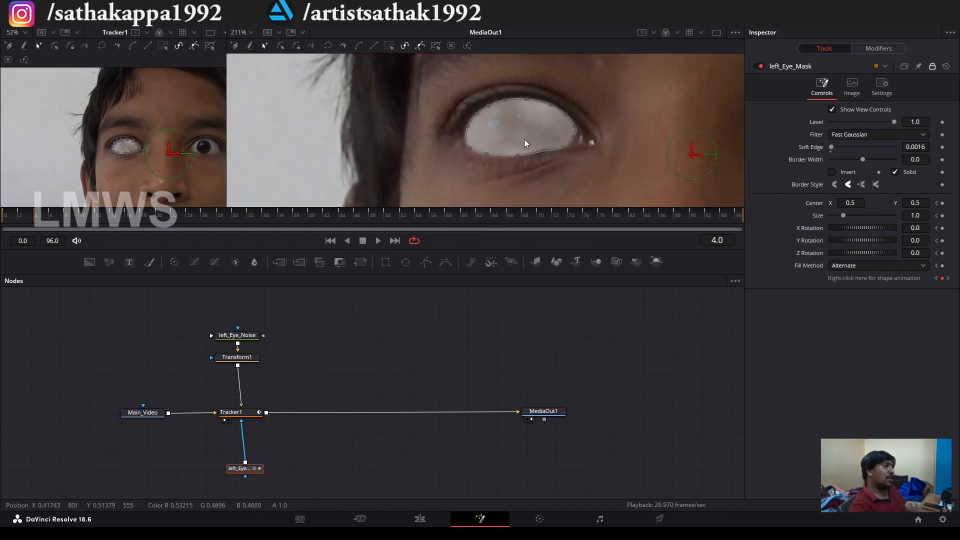
Step: Move left_Eye_Mask further below Tracker1 and shift the tracker node slightly to tidy the node graph
drag(260, 456, 239, 475)
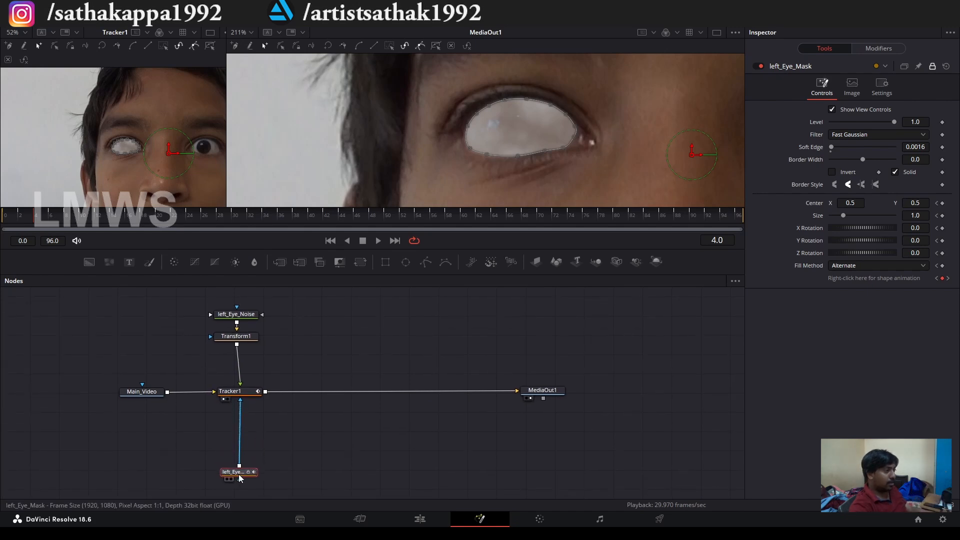
scroll(322, 334, up, 2)
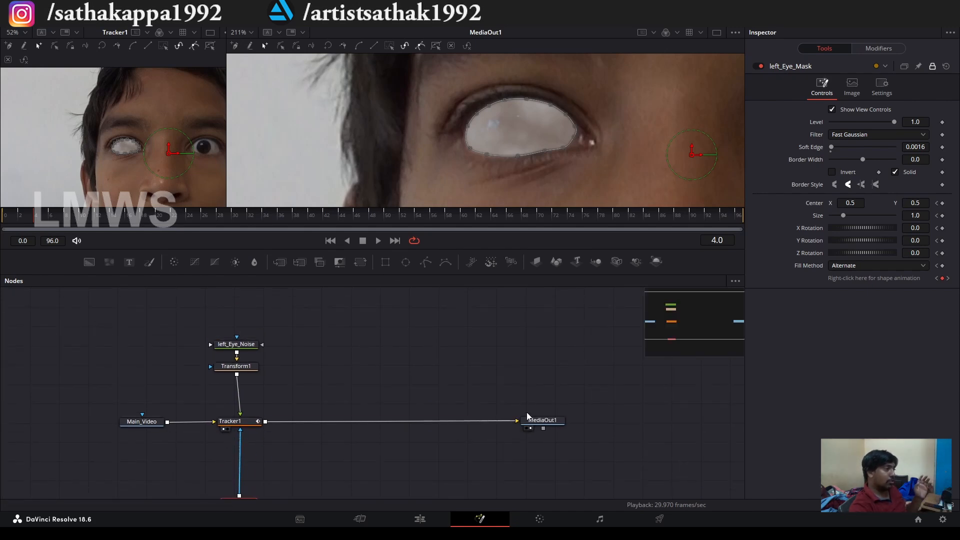
drag(236, 423, 240, 423)
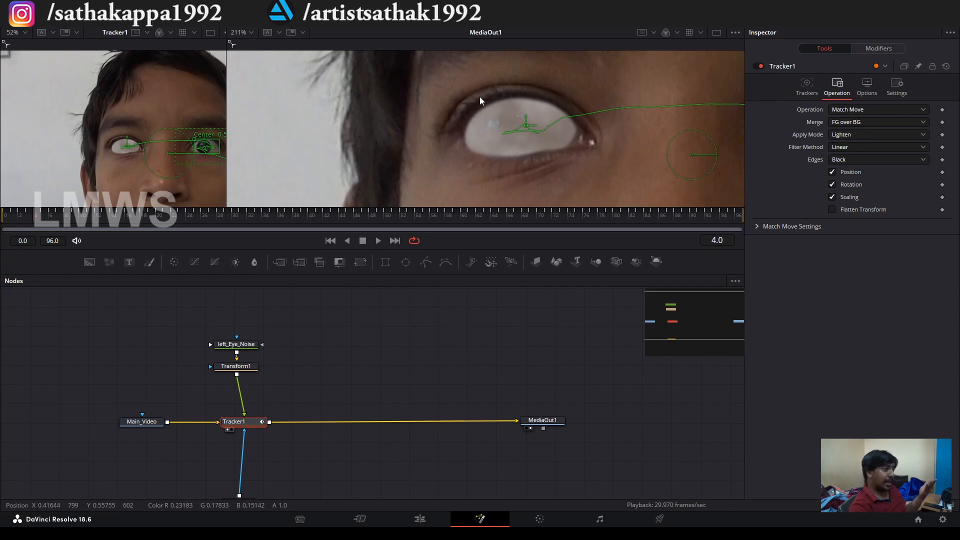
Step: Duplicate Tracker1 and place the copy on its own, below Main_Video and unconnected to the other nodes
drag(329, 418, 295, 385)
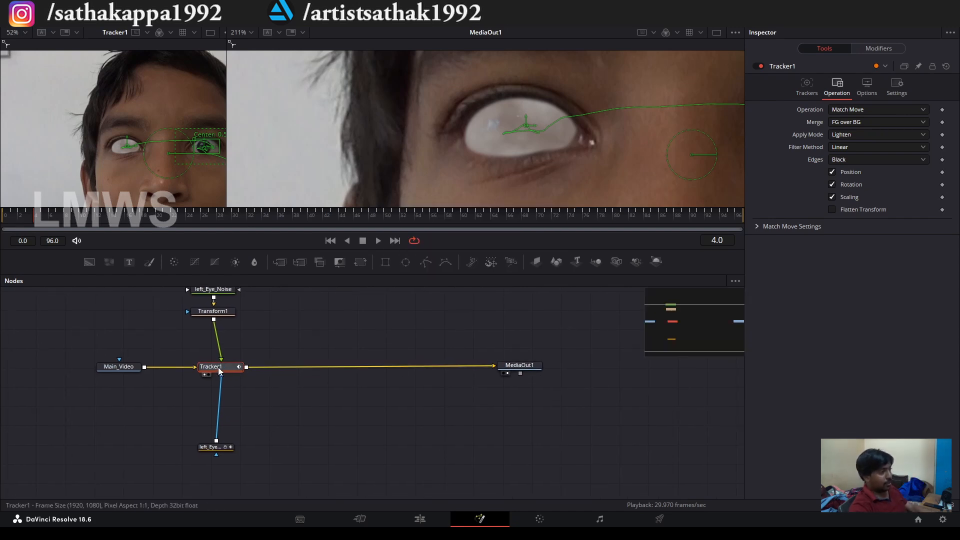
click(559, 457)
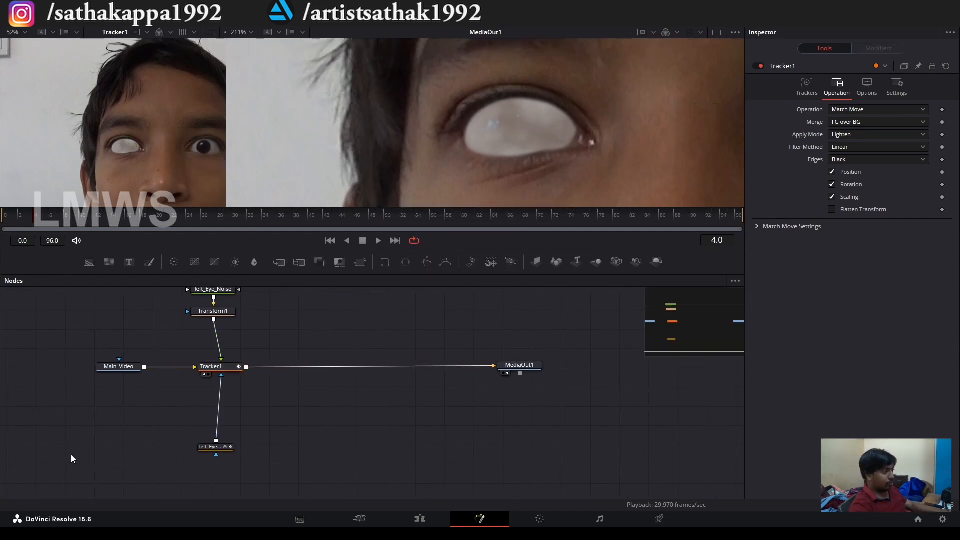
key(ctrl+v)
drag(103, 454, 83, 456)
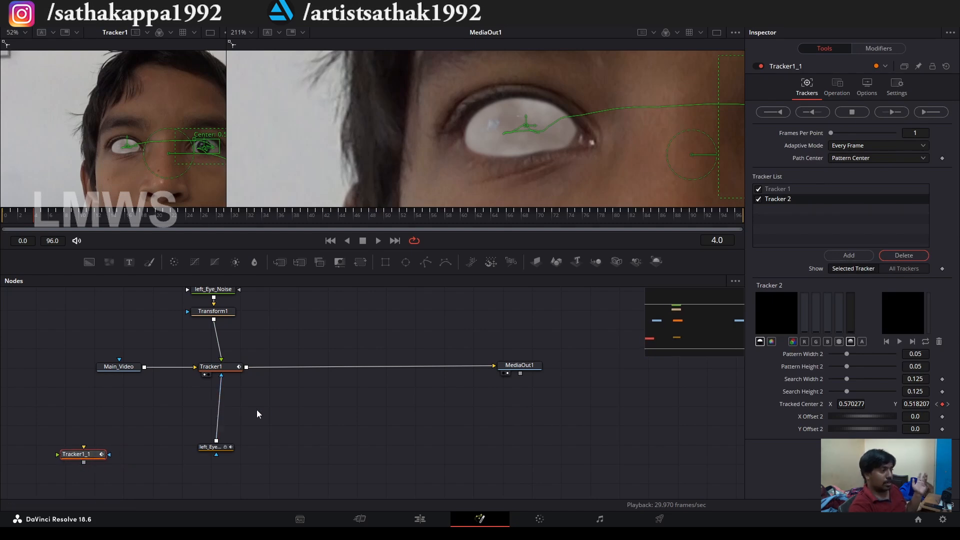
Step: Move MediaOut1 farther from Tracker1 and add a Background node below the connection between them
click(286, 410)
drag(285, 410, 294, 431)
drag(528, 386, 617, 388)
drag(89, 262, 304, 439)
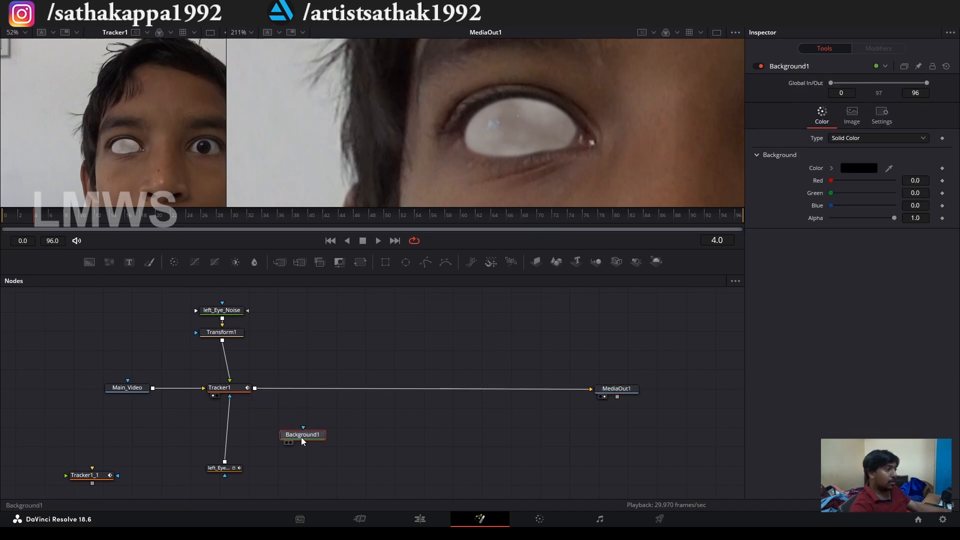
Step: Rename the Background node as blank and set its Alpha to 0.0
key(F2)
key(Return)
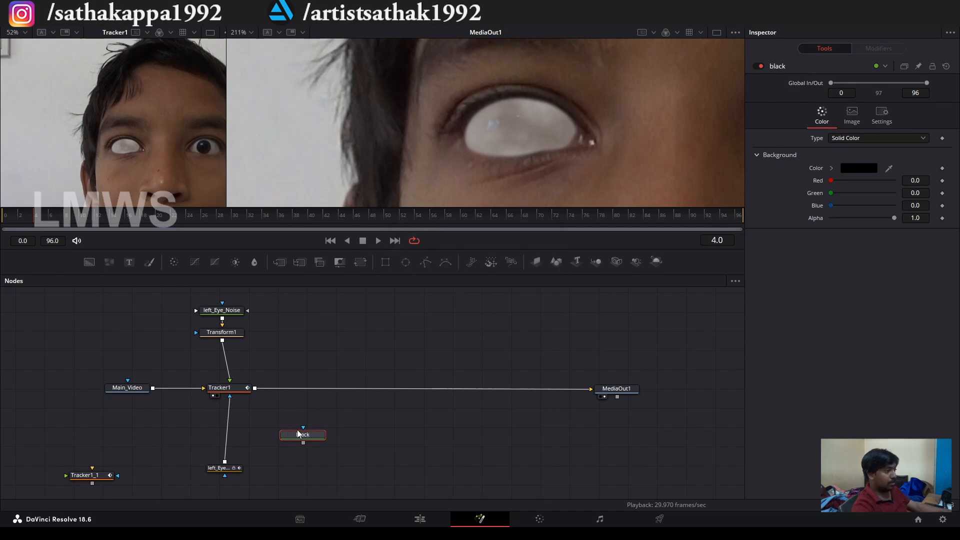
key(F2)
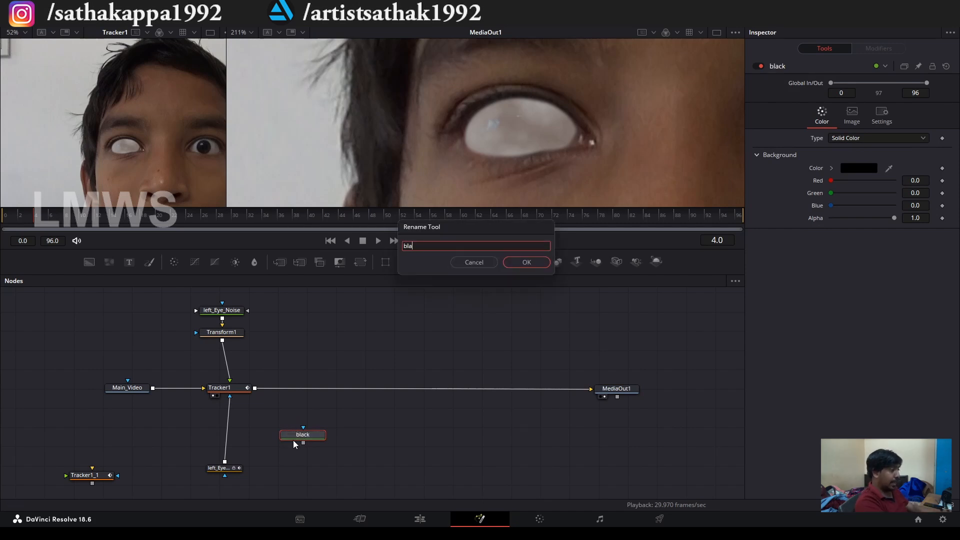
text(blank)
key(Return)
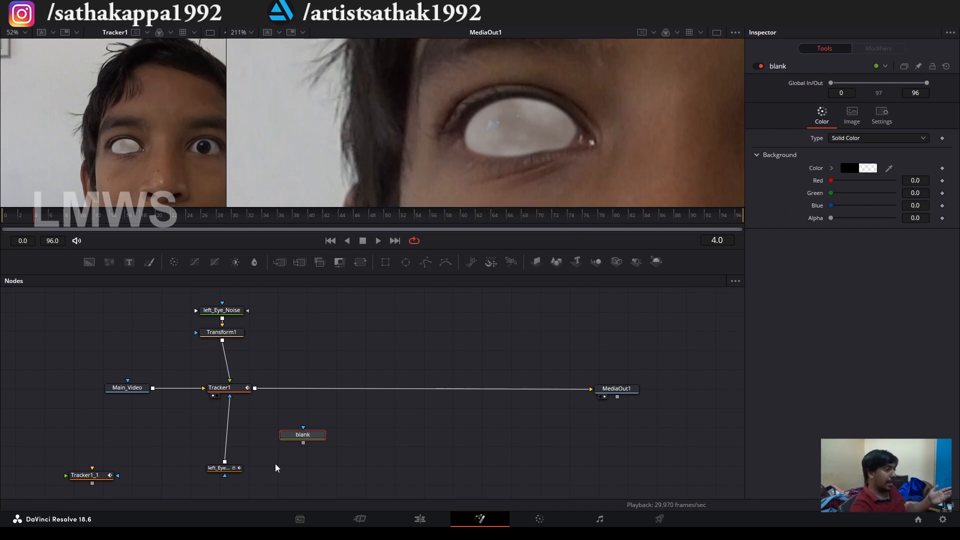
Step: View the blank node's whole frame in place of Tracker1's output and shift the node slightly down
drag(305, 439, 306, 441)
click(289, 446)
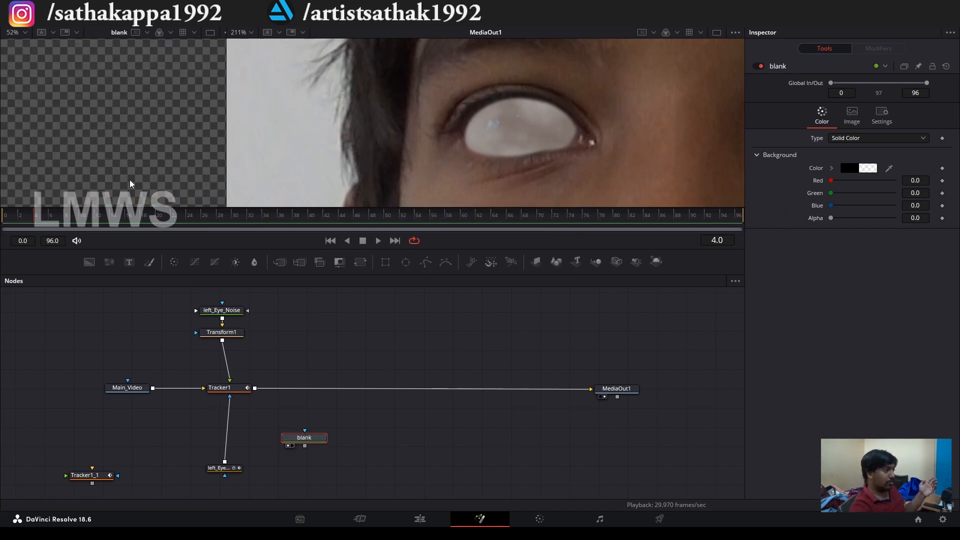
scroll(122, 160, down, 5)
scroll(120, 151, up, 2)
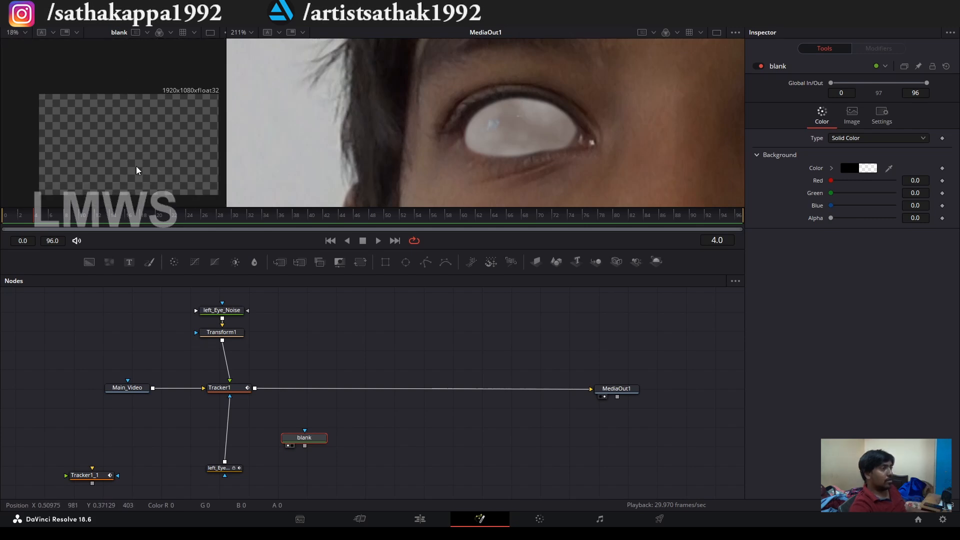
drag(303, 437, 297, 443)
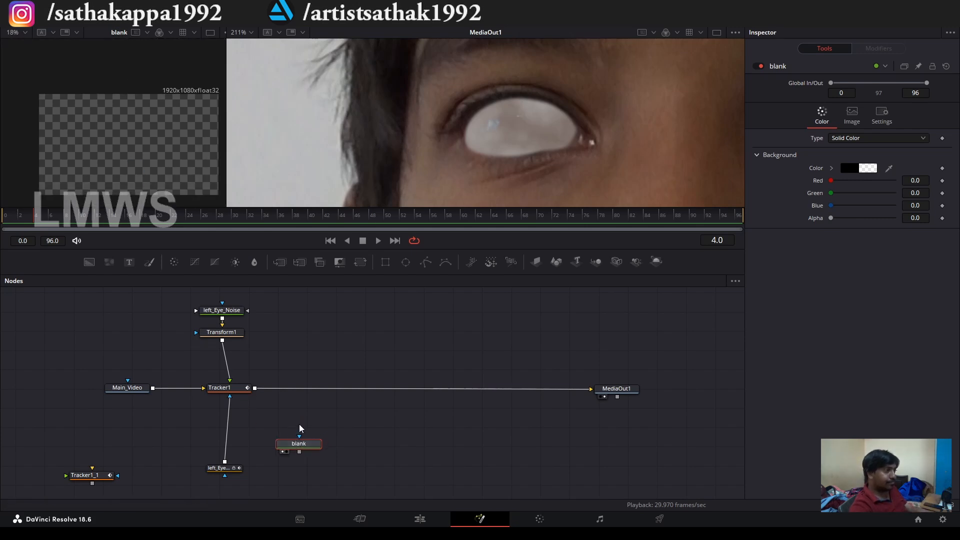
Step: Insert a Merge between Tracker1 and MediaOut1 with blank as its background and Tracker1 as foreground, and move Tracker1_1 farther away
drag(280, 262, 339, 379)
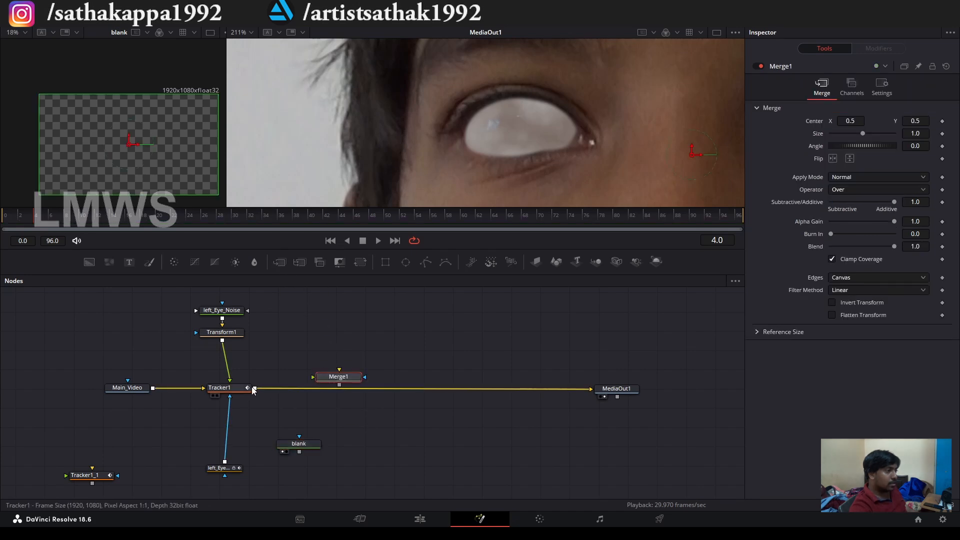
drag(252, 388, 591, 389)
click(316, 395)
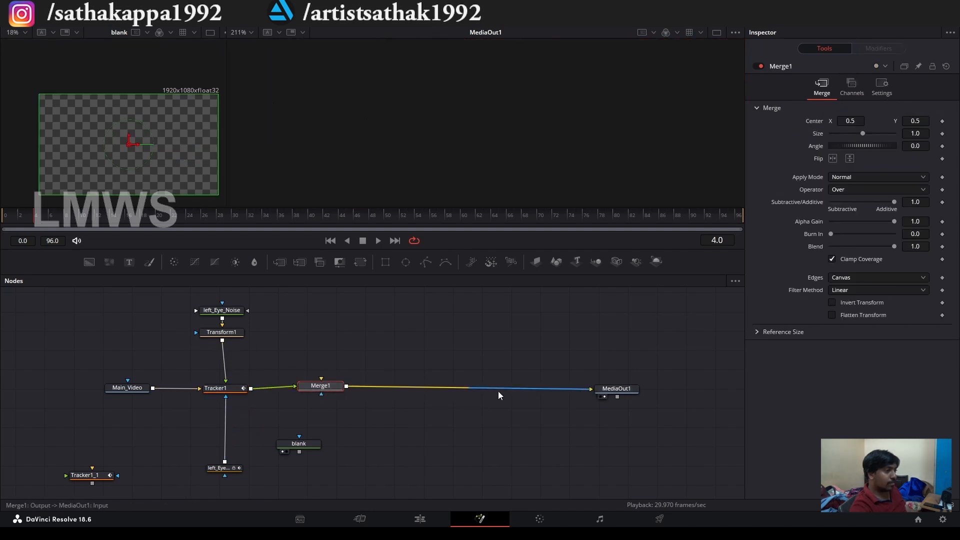
drag(299, 444, 328, 364)
drag(99, 480, 38, 452)
click(217, 471)
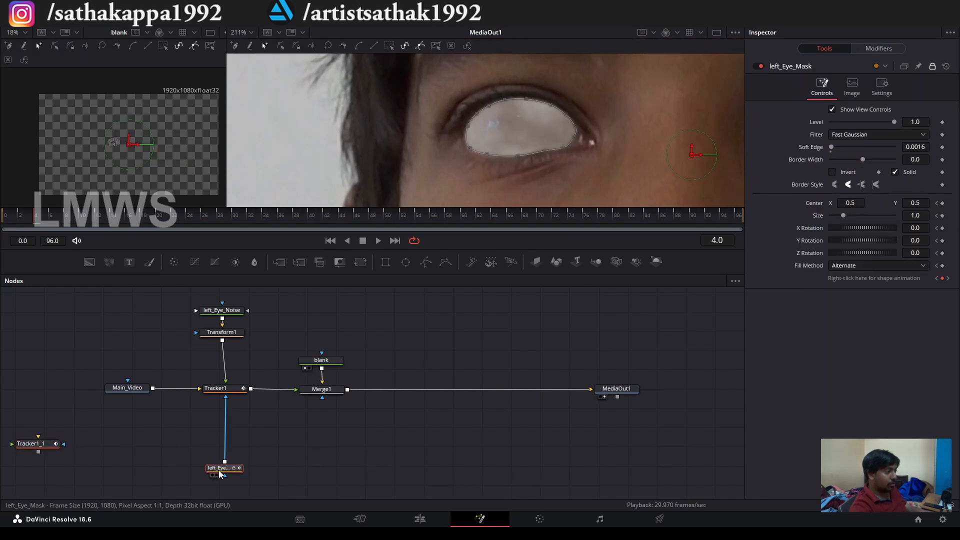
key(ctrl+v)
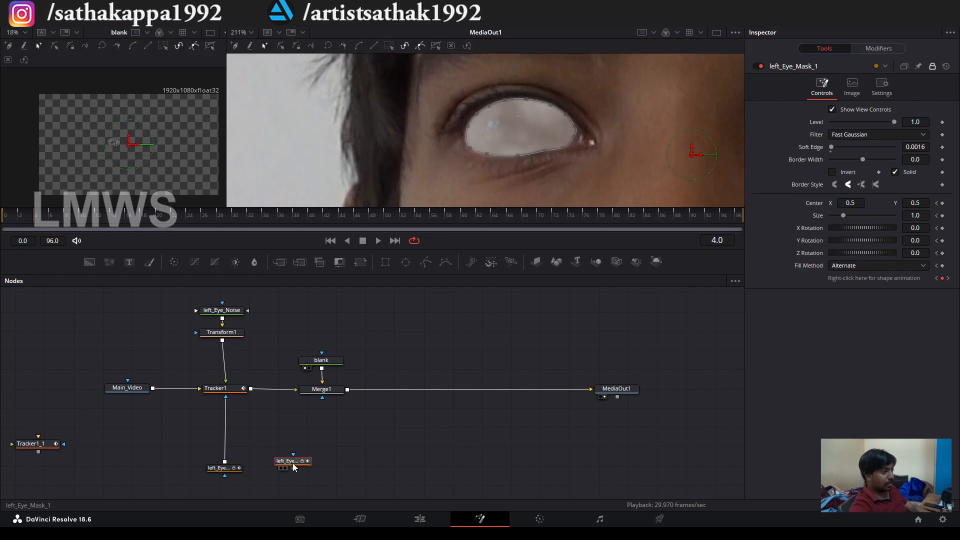
key(Delete)
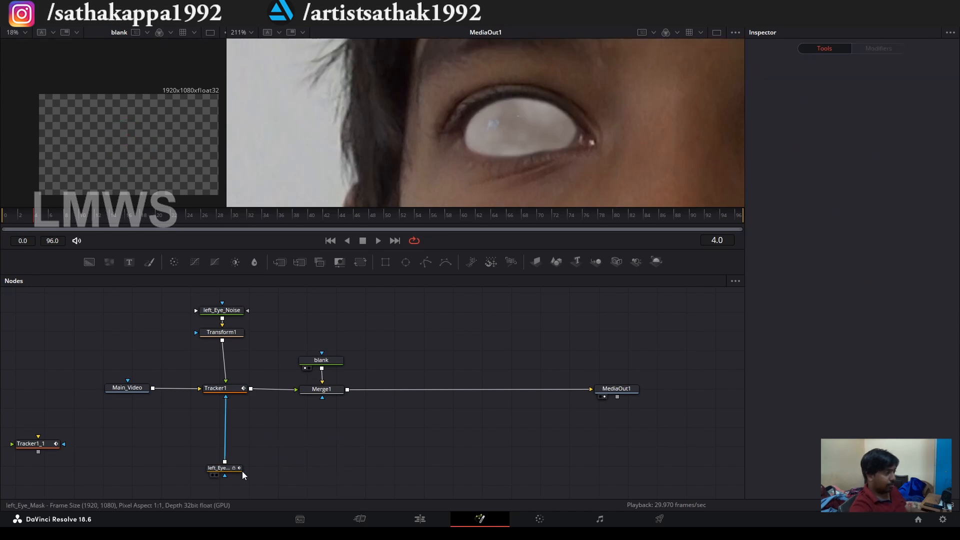
Step: Connect left_Eye_Mask to Merge1's mask input and check the isolated eye in MediaOut1's view
scroll(235, 471, up, 3)
drag(294, 412, 407, 321)
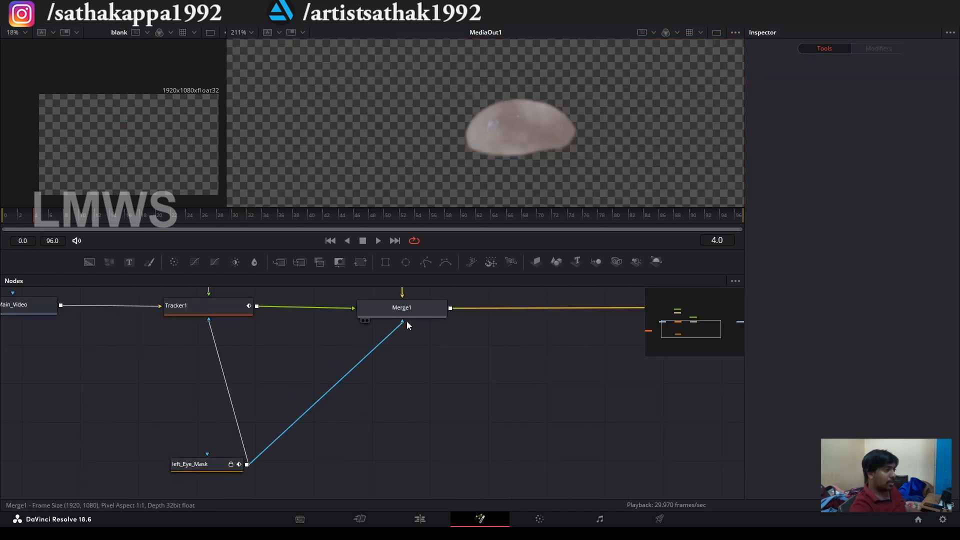
scroll(341, 364, down, 3)
scroll(500, 139, up, 2)
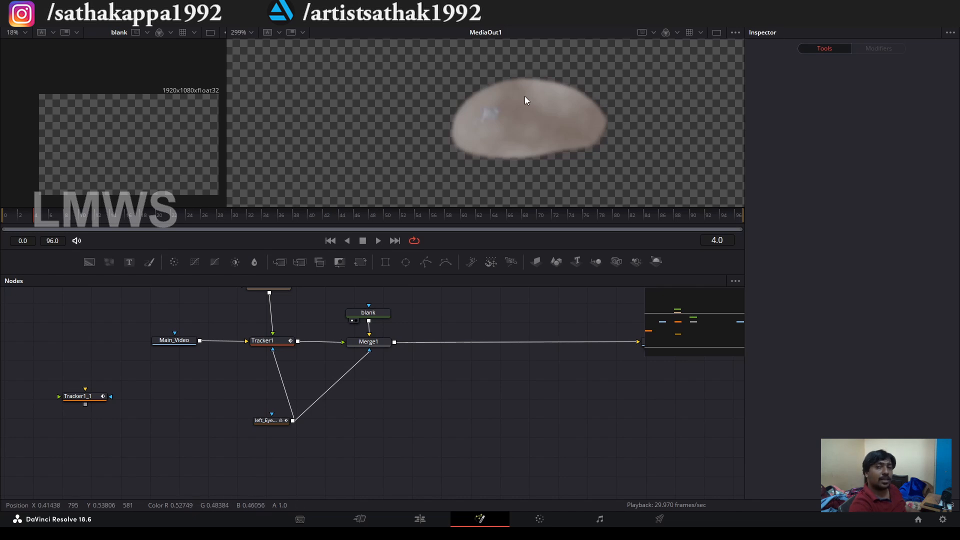
scroll(349, 365, up, 3)
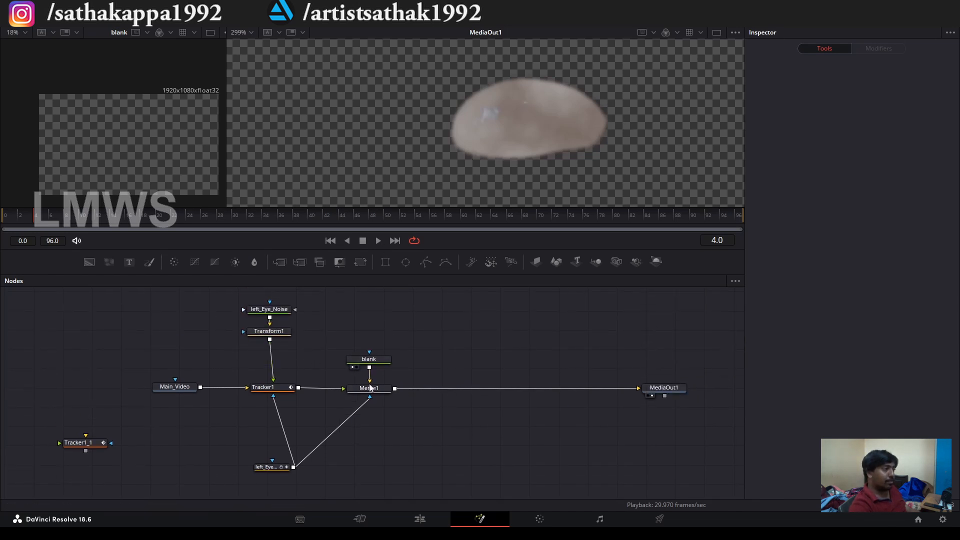
Step: Bypass Merge1 and try a ColorCurves node after Transform1, excluding Alpha, enabling Pre-Divide/Post-Multiply and lowering the curve's upper end
drag(335, 340, 397, 403)
drag(298, 388, 641, 389)
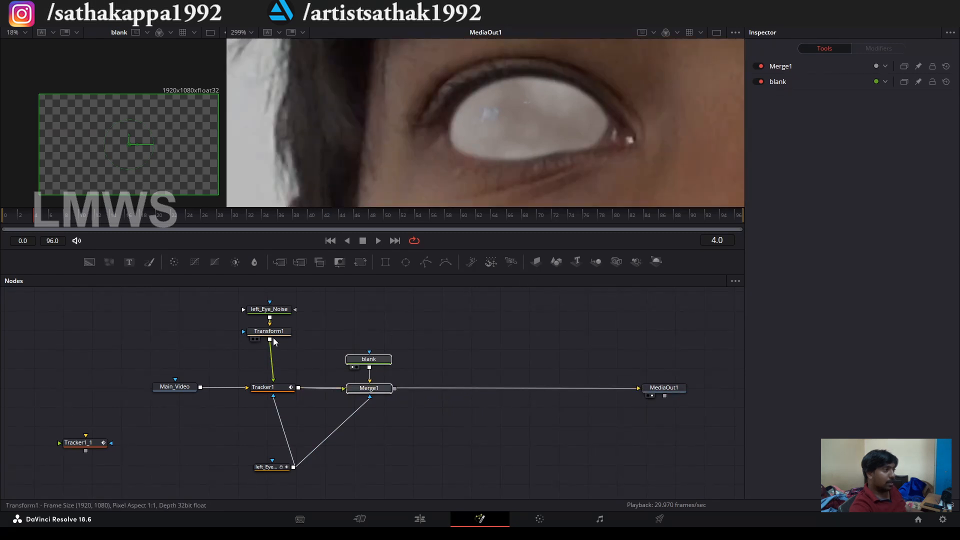
drag(193, 263, 269, 361)
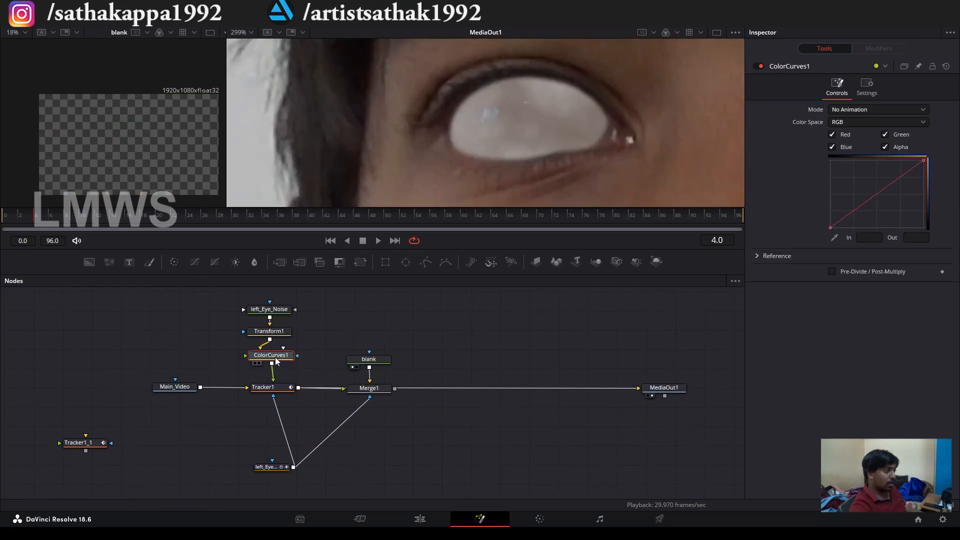
click(886, 147)
click(832, 272)
mouse_move(921, 163)
mouse_down()
mouse_move(923, 200)
mouse_move(918, 177)
mouse_up()
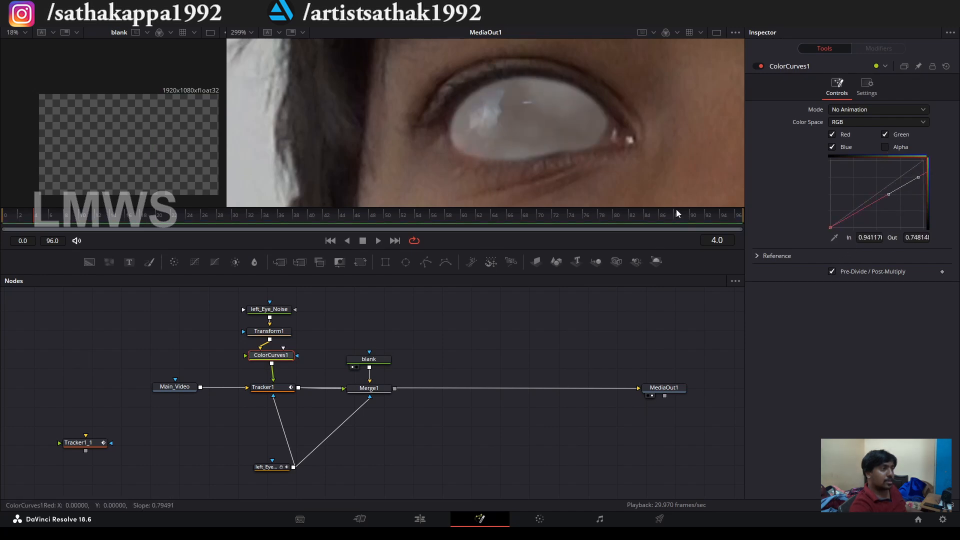
Step: Delete the ColorCurves node after Transform1 and connect Merge1 to MediaOut1 again
click(272, 391)
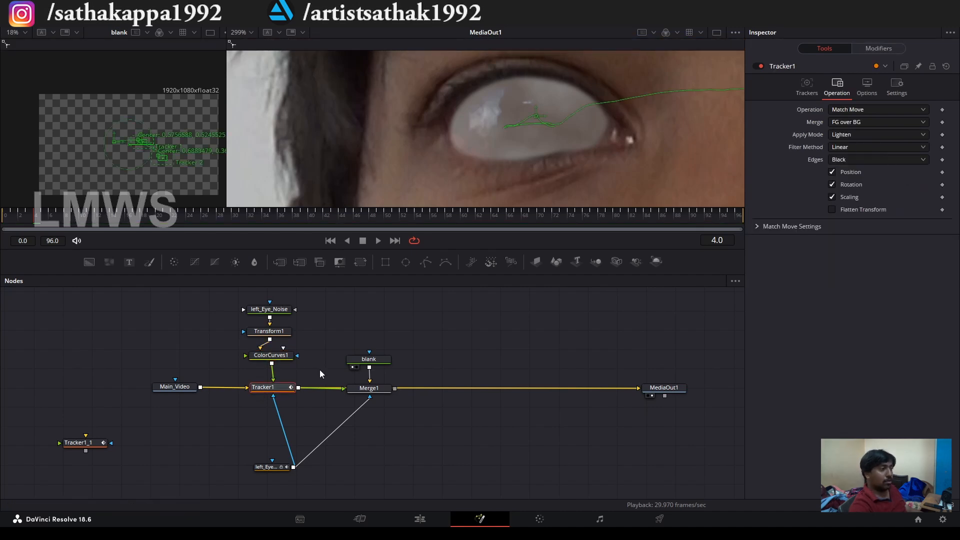
click(270, 355)
key(Delete)
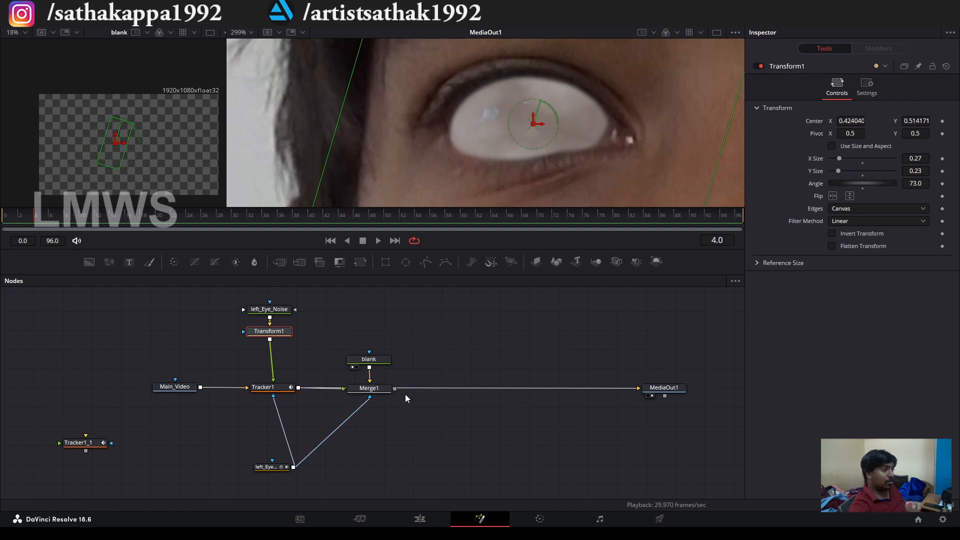
drag(395, 388, 640, 388)
click(433, 368)
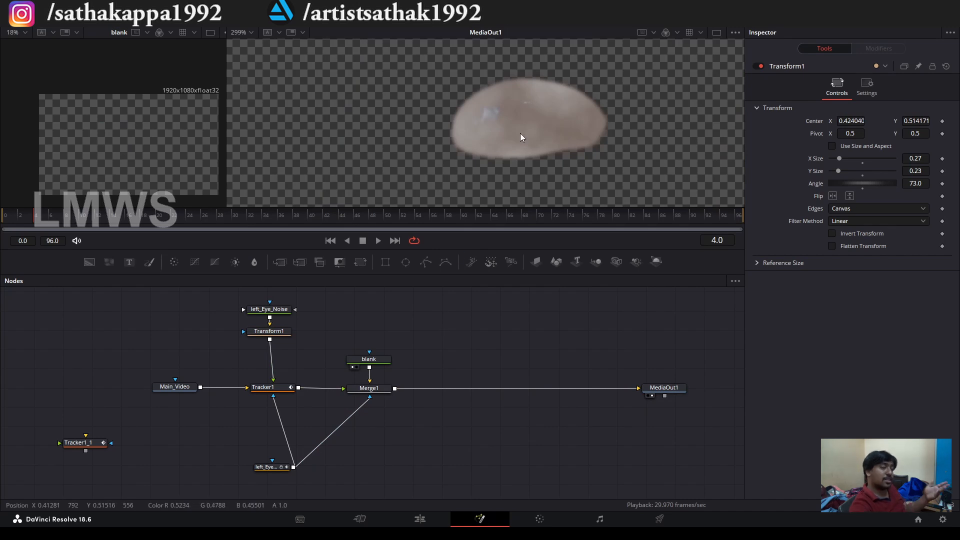
Step: Add a second Merge with Main_Video as background and Merge1 as foreground, and send its output to MediaOut1
drag(398, 373, 383, 353)
drag(322, 262, 503, 428)
drag(421, 402, 419, 402)
drag(489, 429, 445, 425)
mouse_move(369, 372)
mouse_down()
mouse_move(447, 421)
mouse_move(374, 376)
mouse_up()
drag(441, 413, 450, 422)
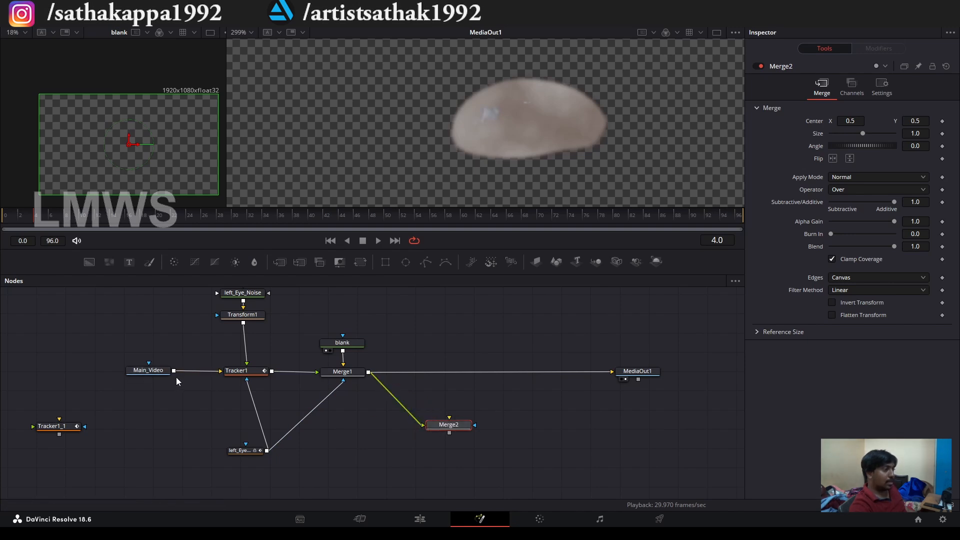
drag(174, 370, 612, 371)
drag(441, 423, 427, 452)
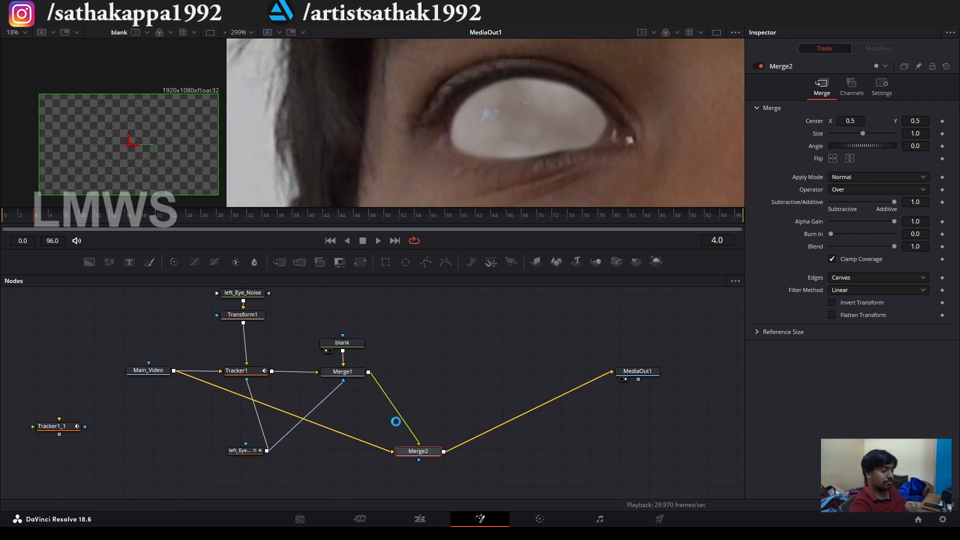
Step: Insert a ColorCurves node between Merge1 and Merge2, excluding Alpha, enabling Pre-Divide/Post-Multiply and lowering the curve to darken the eye
drag(200, 266, 383, 392)
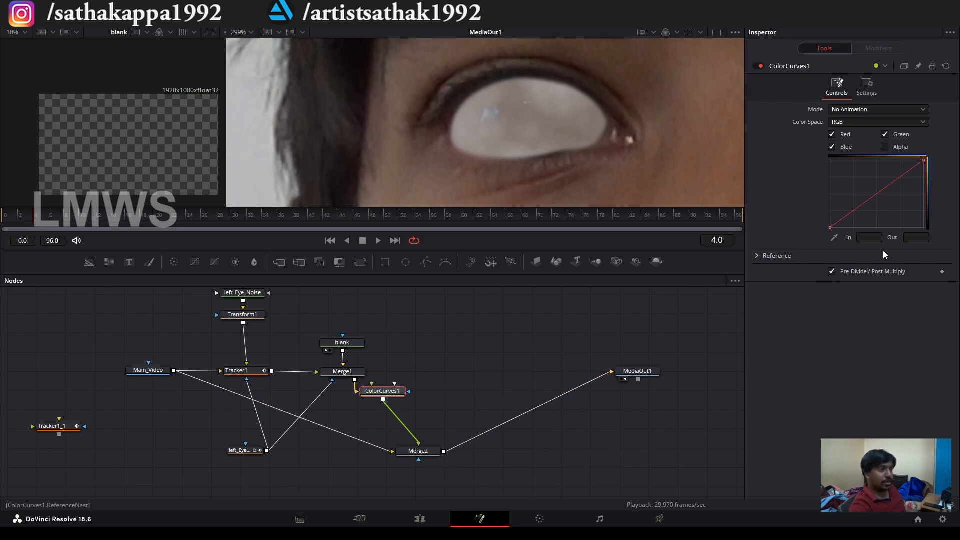
mouse_move(925, 164)
mouse_down()
mouse_move(923, 185)
mouse_move(925, 176)
mouse_up()
drag(860, 211, 837, 228)
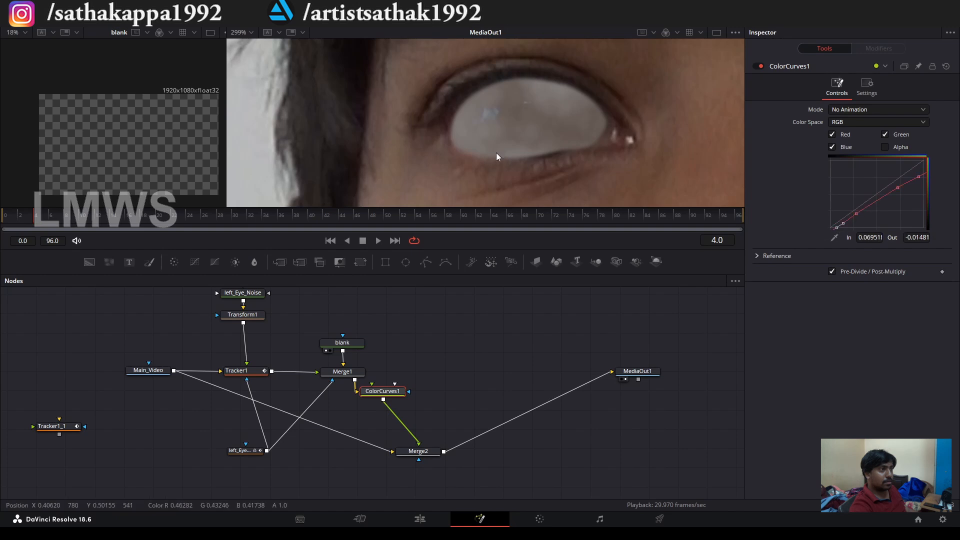
scroll(497, 154, down, 2)
Step: Move Merge2 down and add a Glow after ColorCurves1 with Glow Size 9.4, Glow 0.685 and Blend 0.157
drag(433, 454, 431, 473)
click(382, 392)
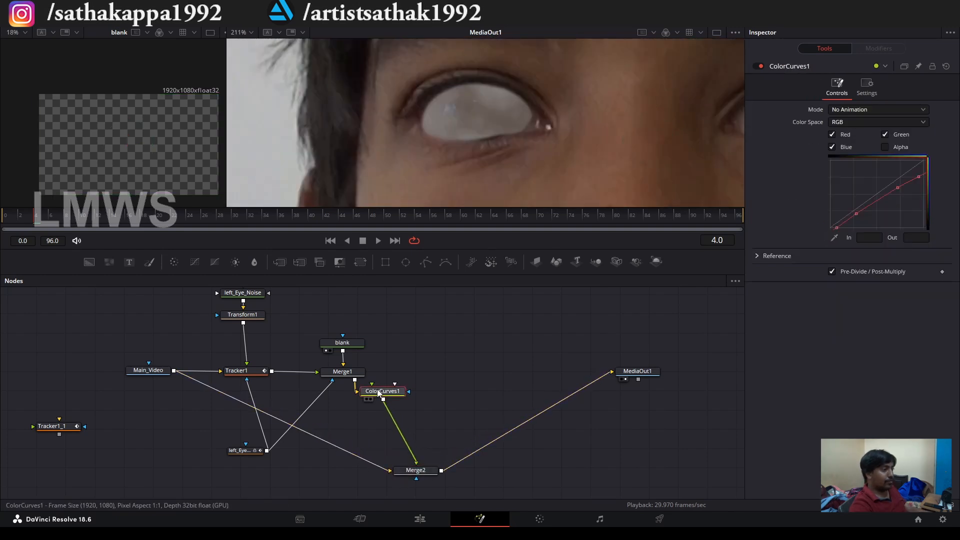
key(shift+space)
text(glow)
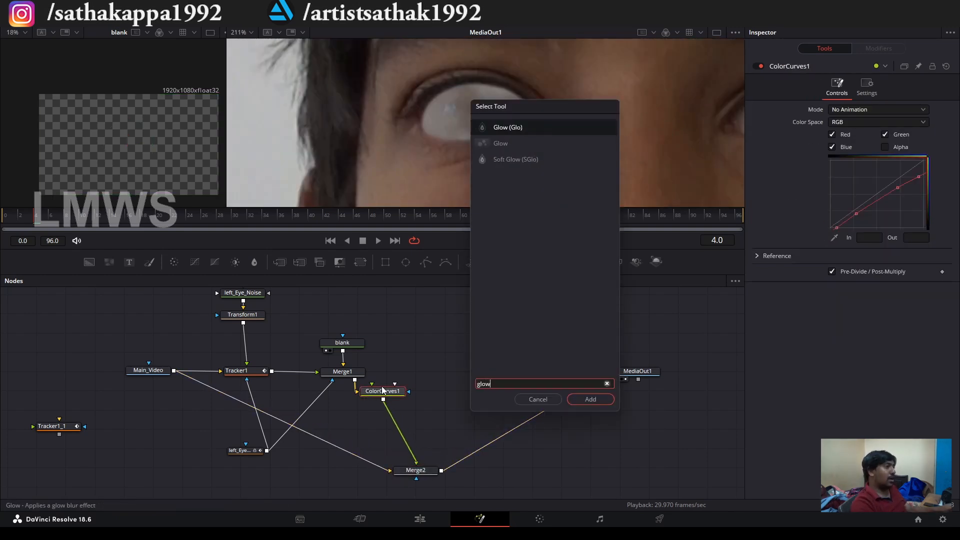
key(Return)
drag(838, 148, 873, 161)
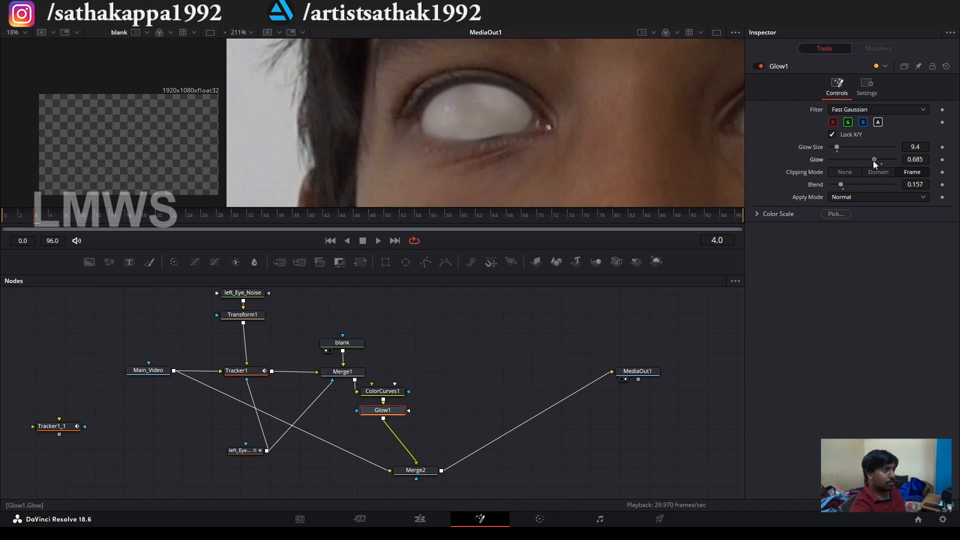
Step: Enlarge the viewer area and play the clip to review the glowing eye in motion
key(ctrl+f)
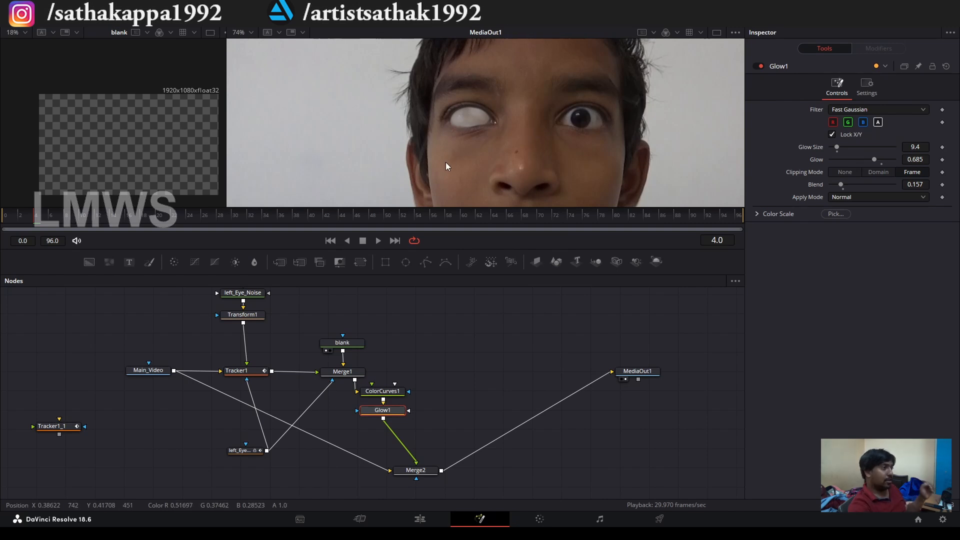
drag(440, 248, 440, 362)
scroll(472, 179, up, 2)
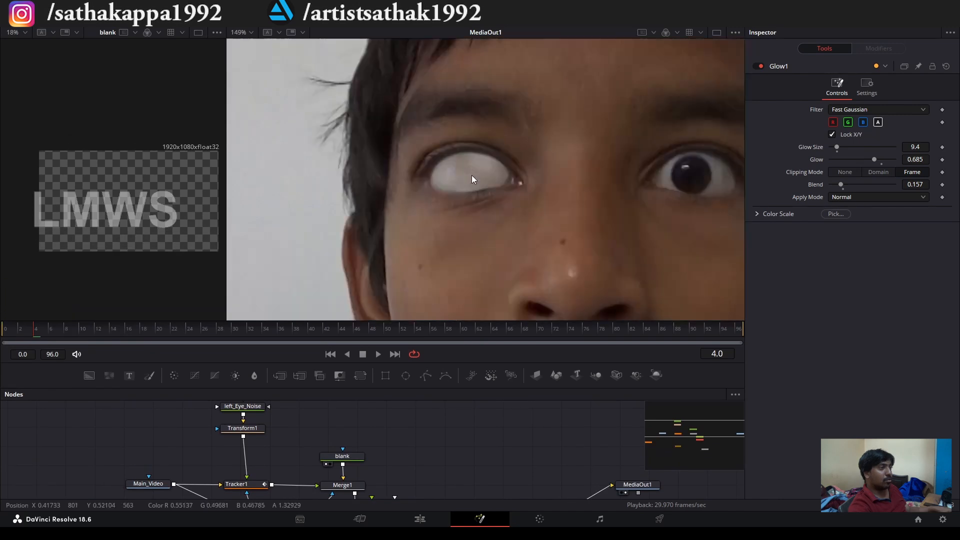
scroll(470, 235, down, 2)
key(space)
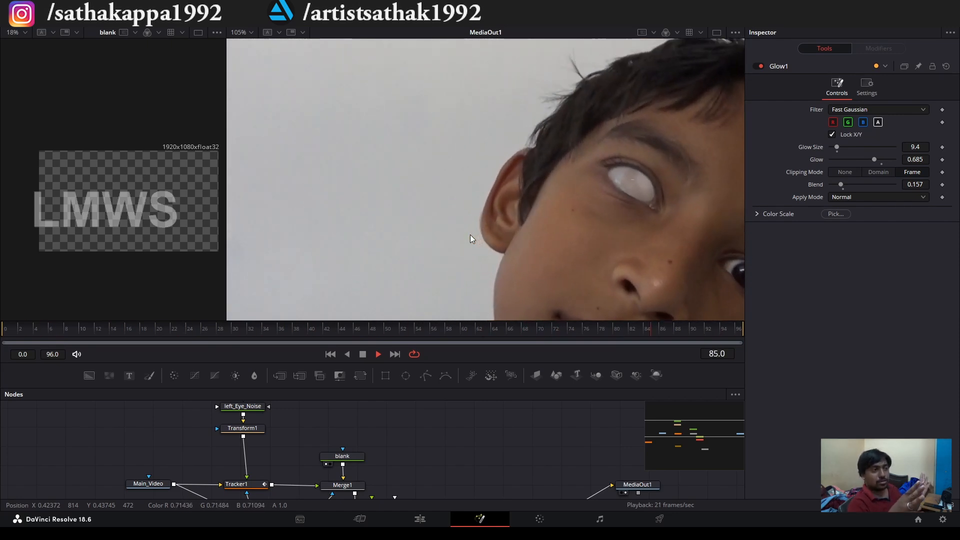
key(space)
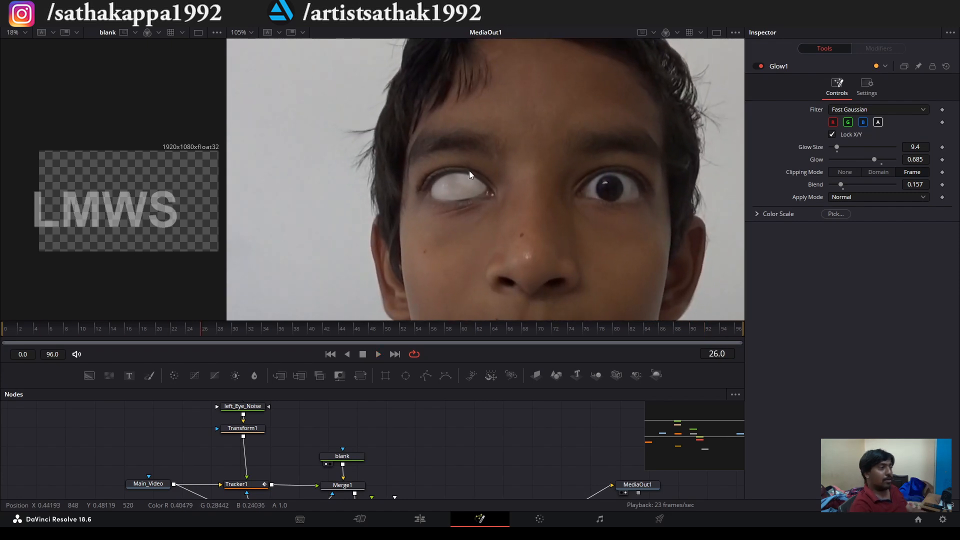
Step: Examine the white eye's reflections and edges up close at frame 26, and compare it with the whole face
scroll(447, 258, up, 5)
scroll(418, 260, up, 3)
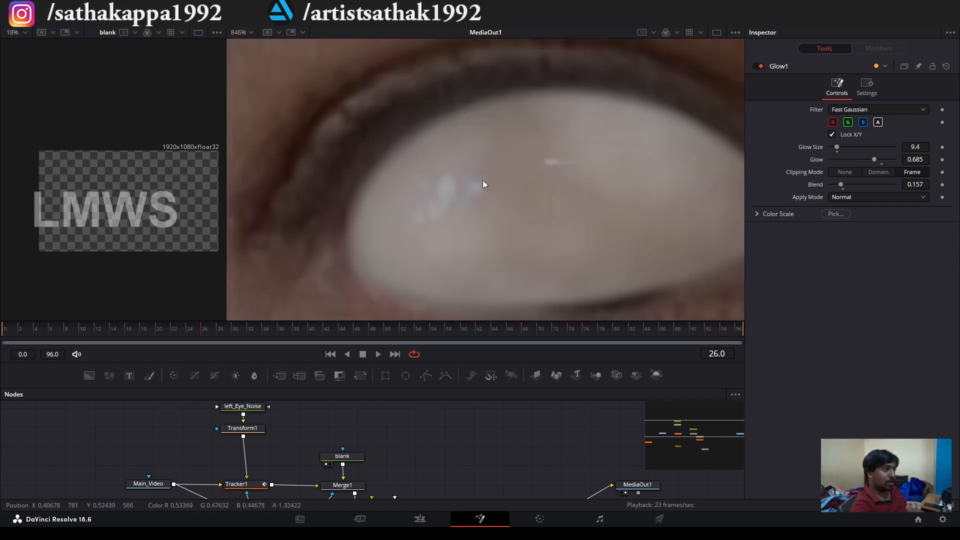
scroll(440, 210, down, 2)
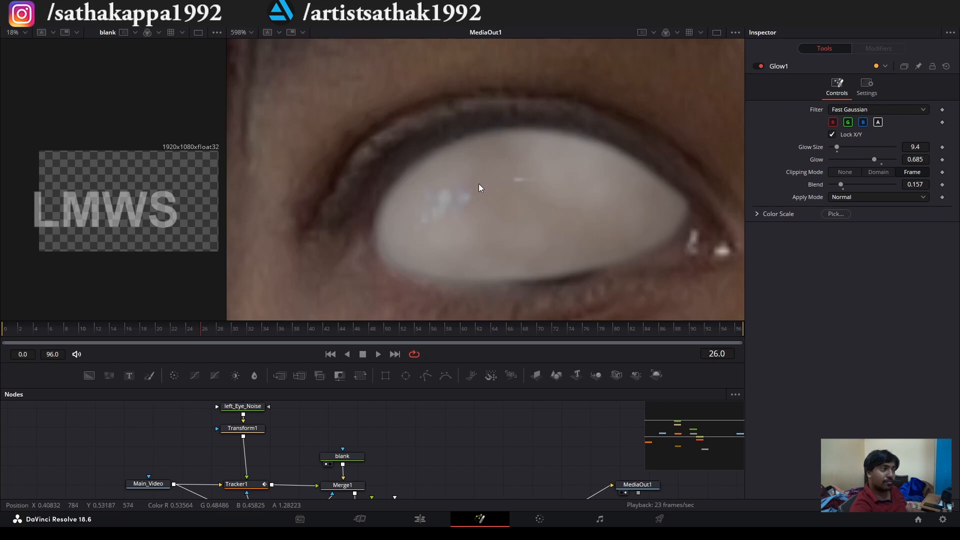
scroll(450, 190, down, 3)
scroll(433, 193, down, 3)
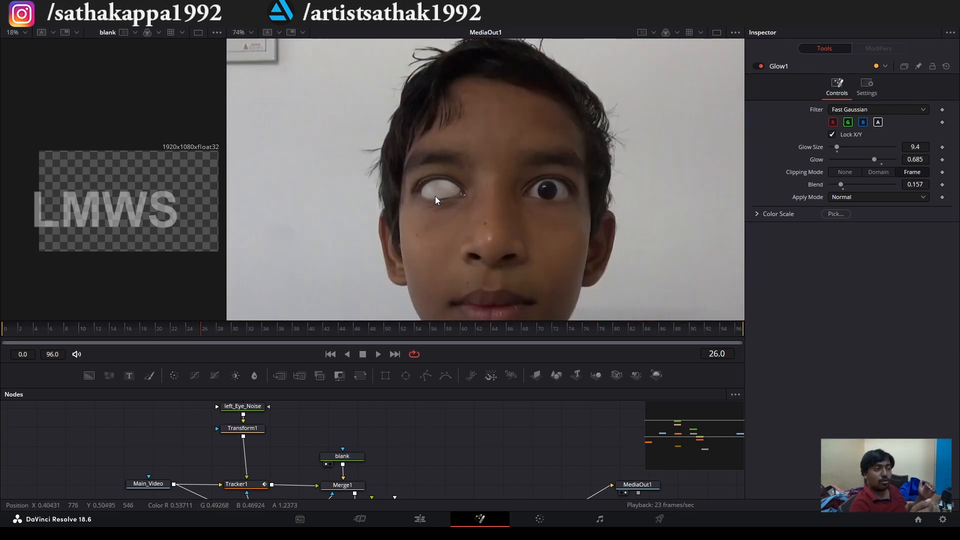
scroll(436, 196, up, 1)
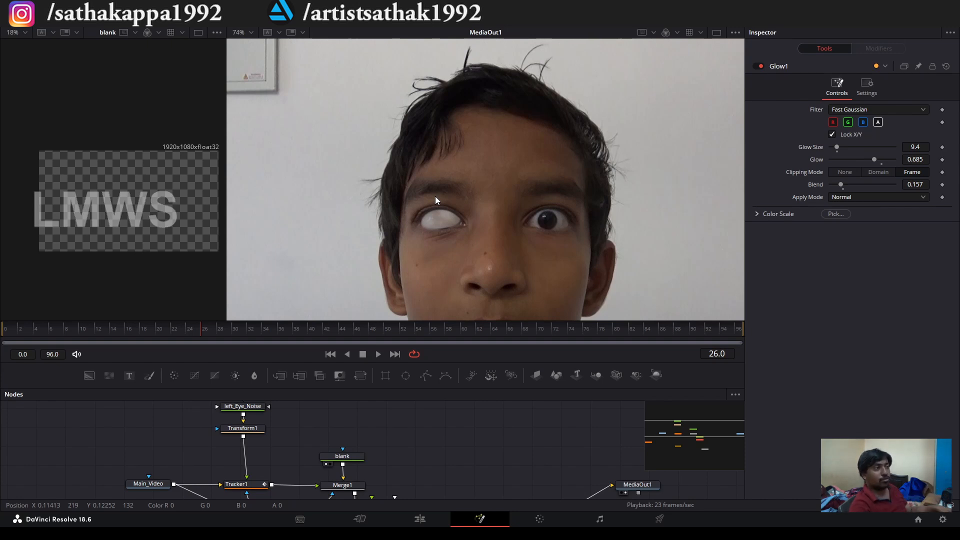
scroll(466, 151, down, 3)
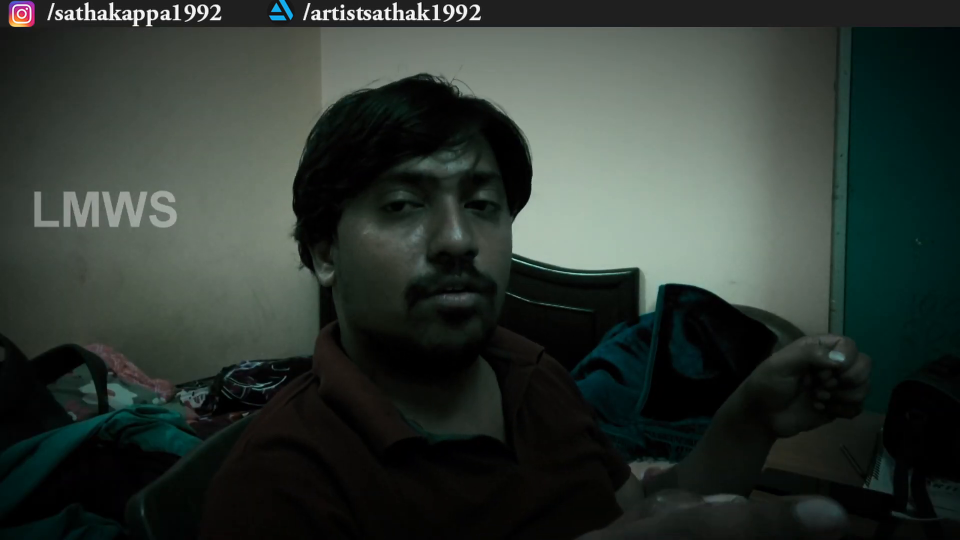